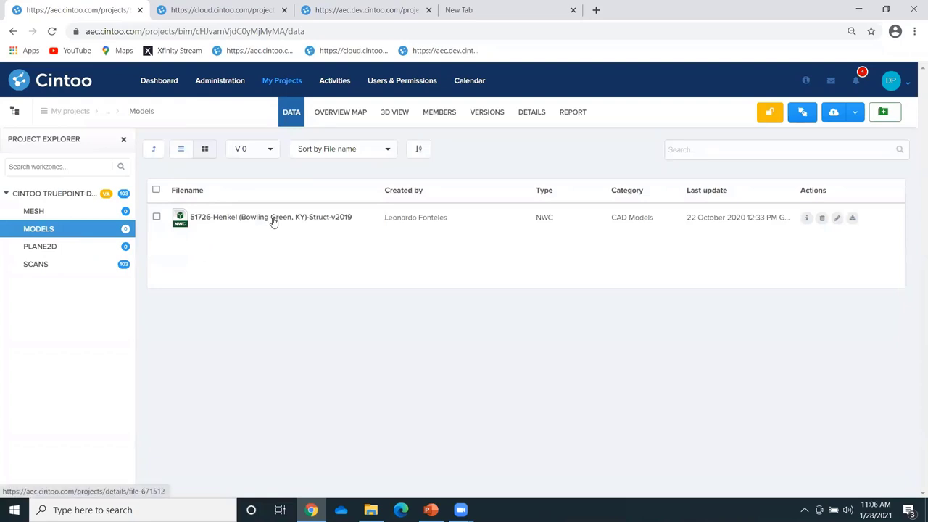
Display the Plane2D work zone's floor plan in the 3D view and look at it from another angle
click(57, 247)
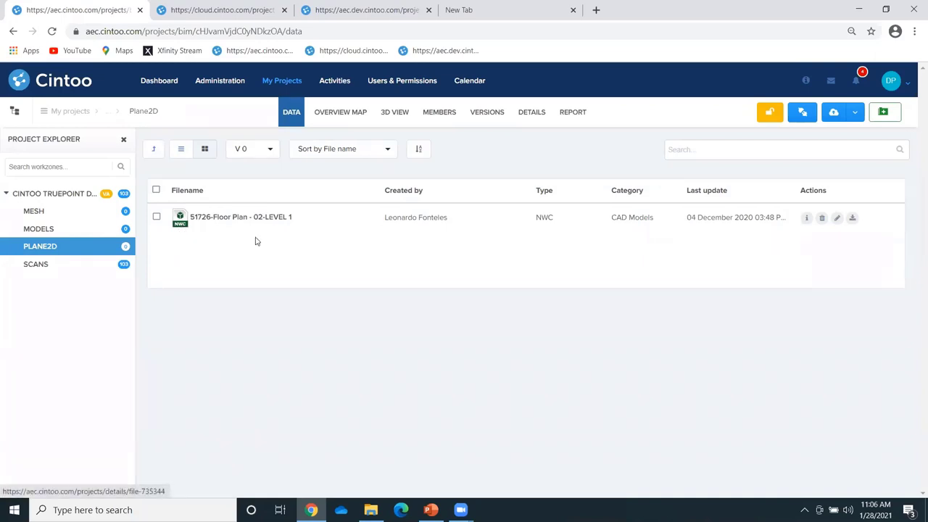
click(403, 117)
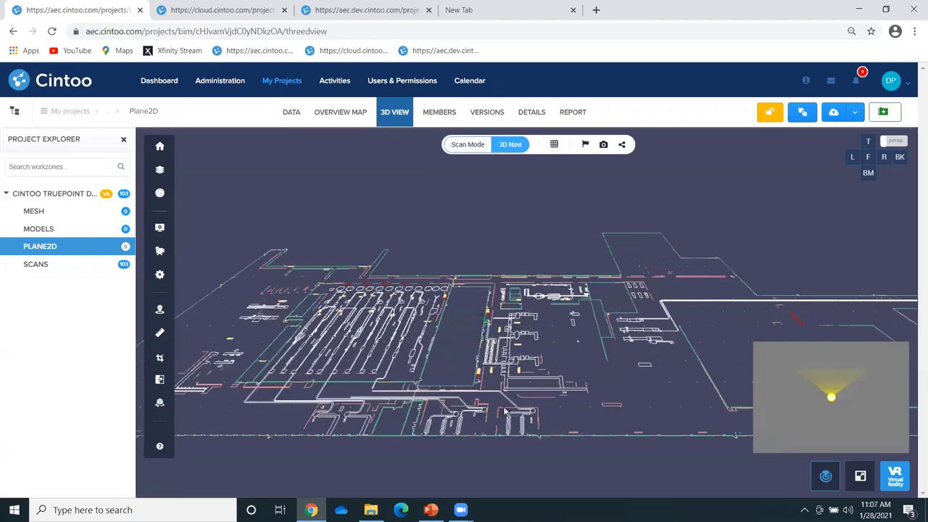
drag(506, 412, 407, 269)
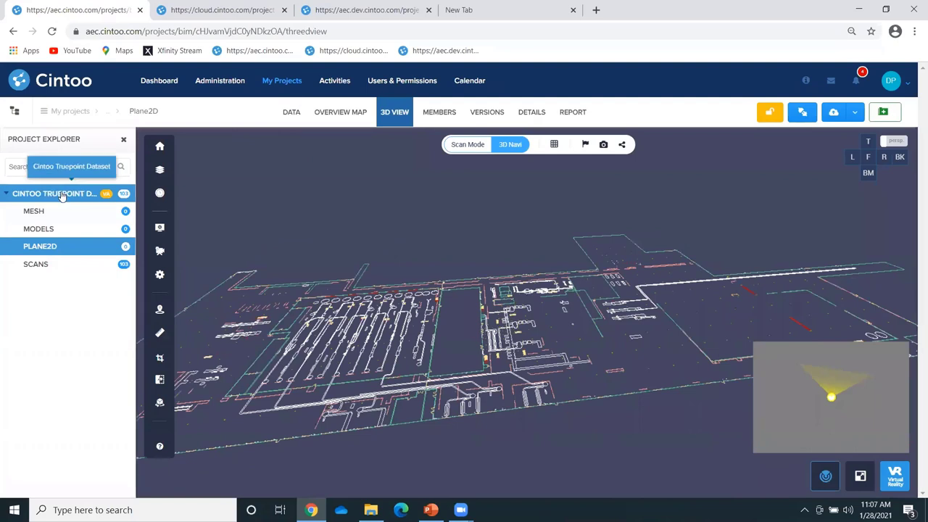
Load the whole Cintoo Truepoint Dataset in the 3D view and hide its Models work zone
click(62, 195)
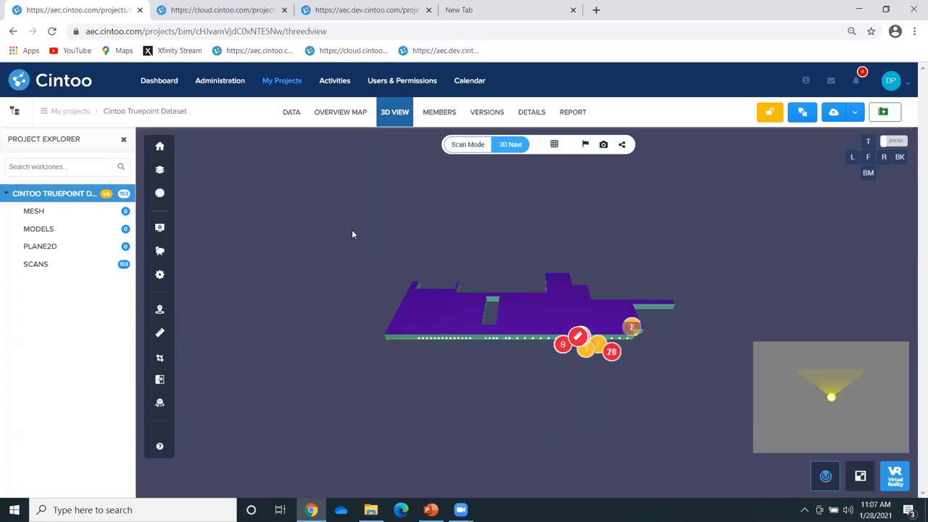
click(160, 170)
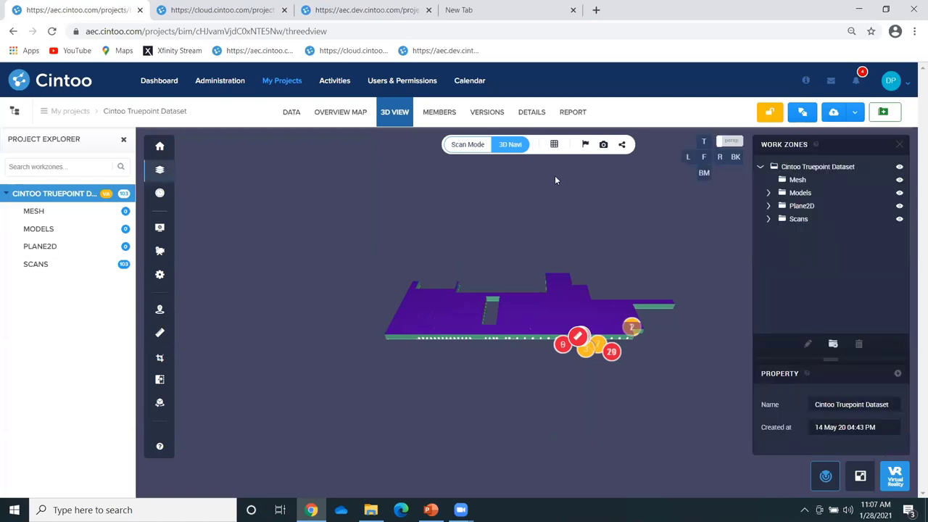
click(811, 193)
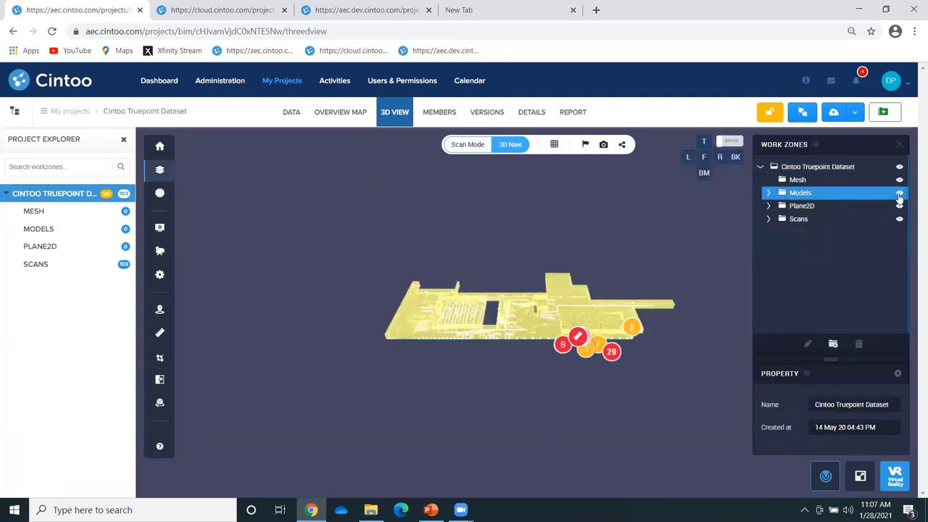
click(899, 194)
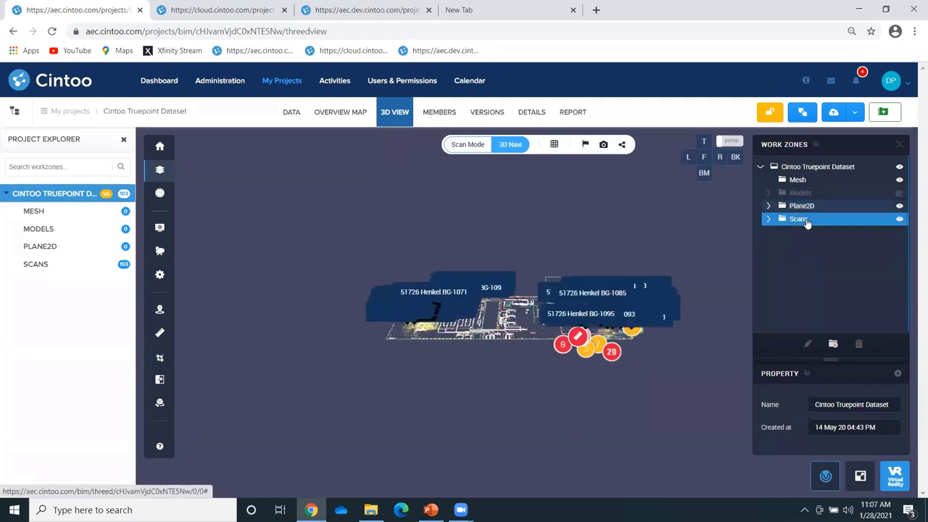
Set the 3D view to a top view in orthographic projection and close the work zones list
click(703, 142)
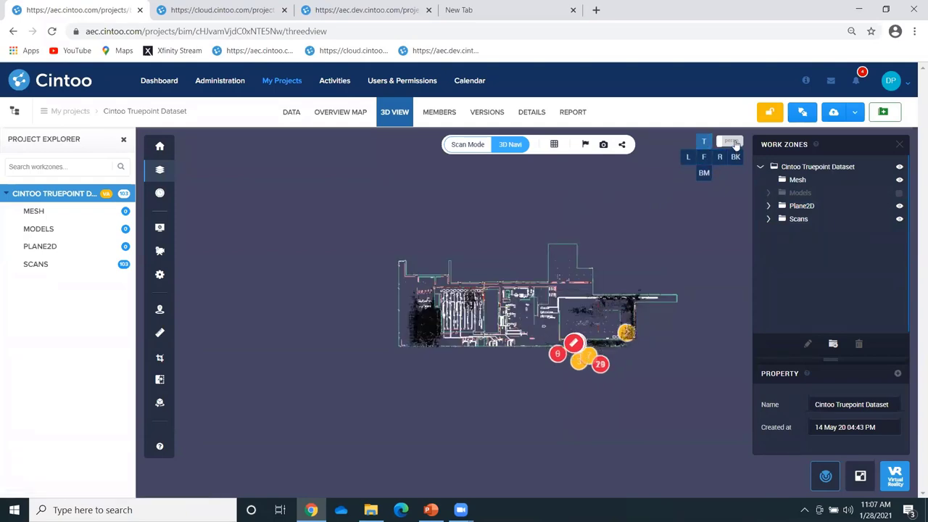
click(731, 141)
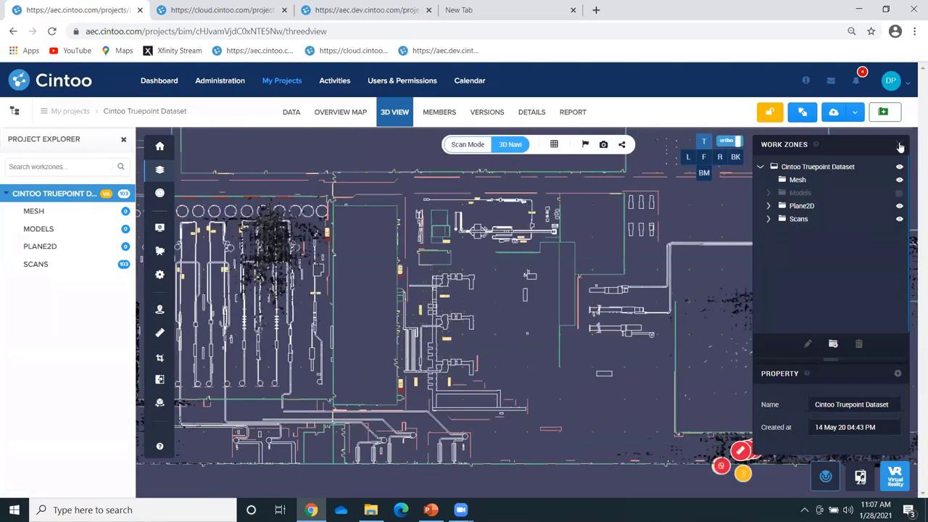
click(900, 147)
scroll(634, 351, up, 5)
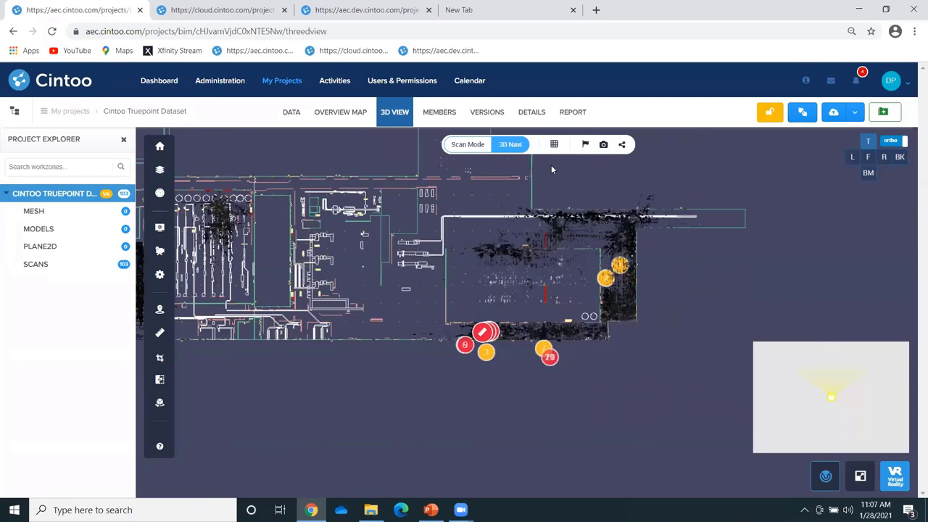
Set the display mode to 3D X-ray and bring the eastern end of the building into view
click(554, 145)
click(540, 200)
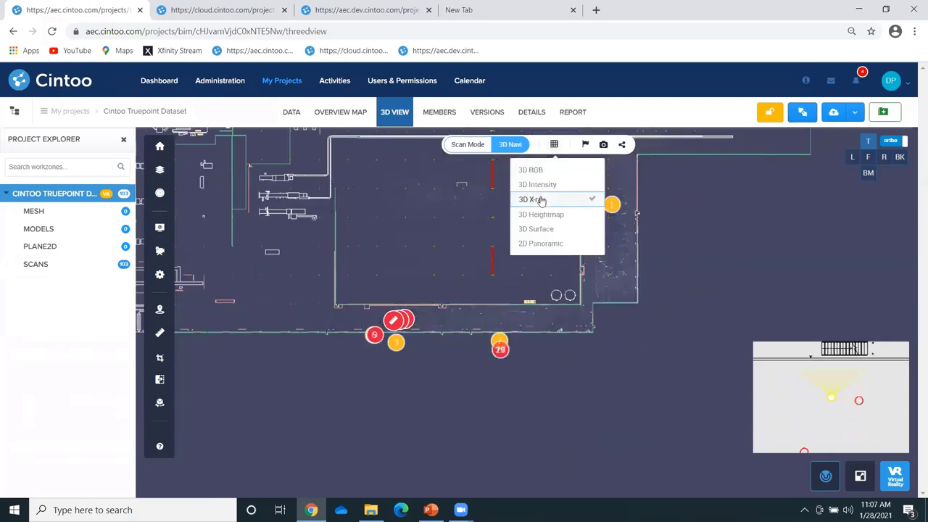
scroll(630, 313, up, 4)
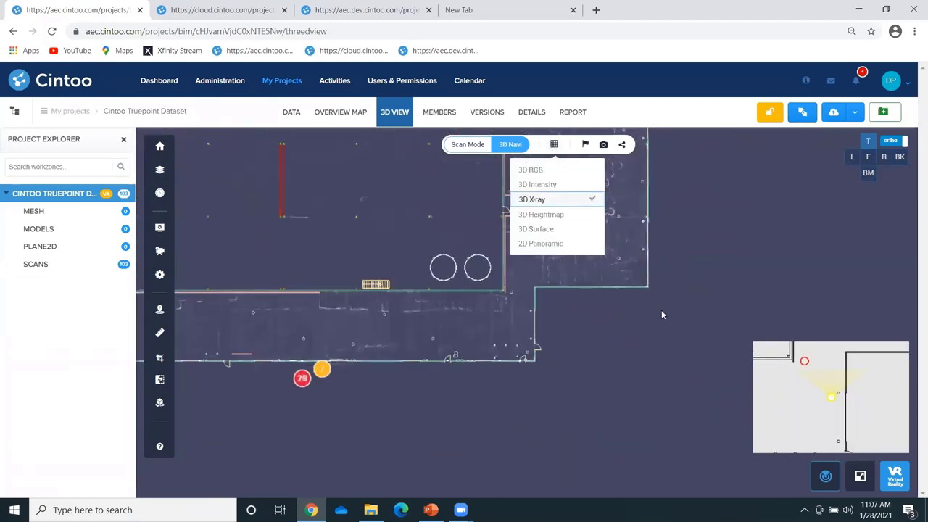
drag(661, 310, 645, 367)
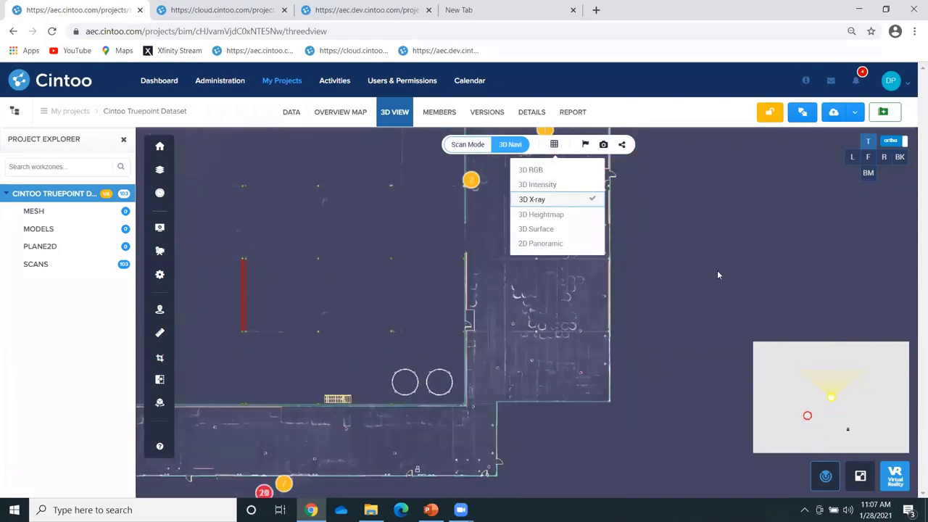
click(653, 372)
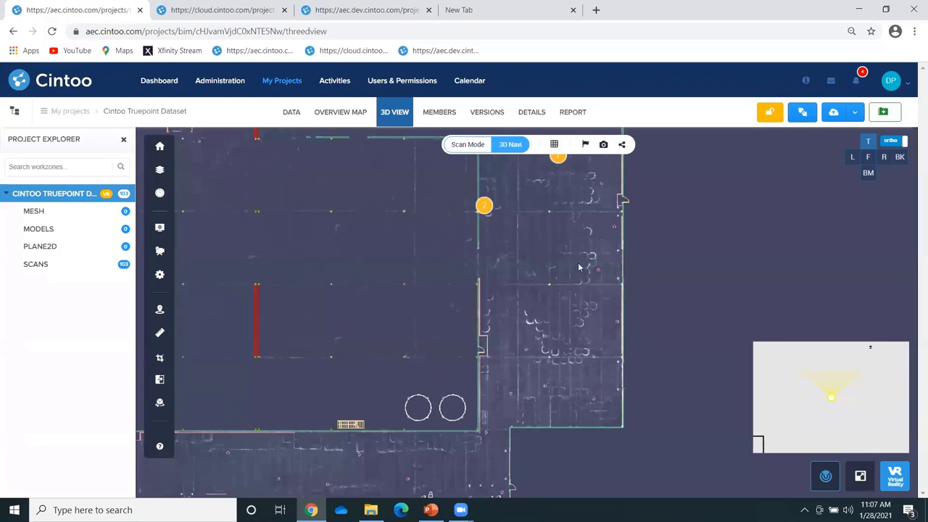
Examine the X-ray scan up close and survey the scan positions across the whole plant on the overview minimap
scroll(580, 268, up, 5)
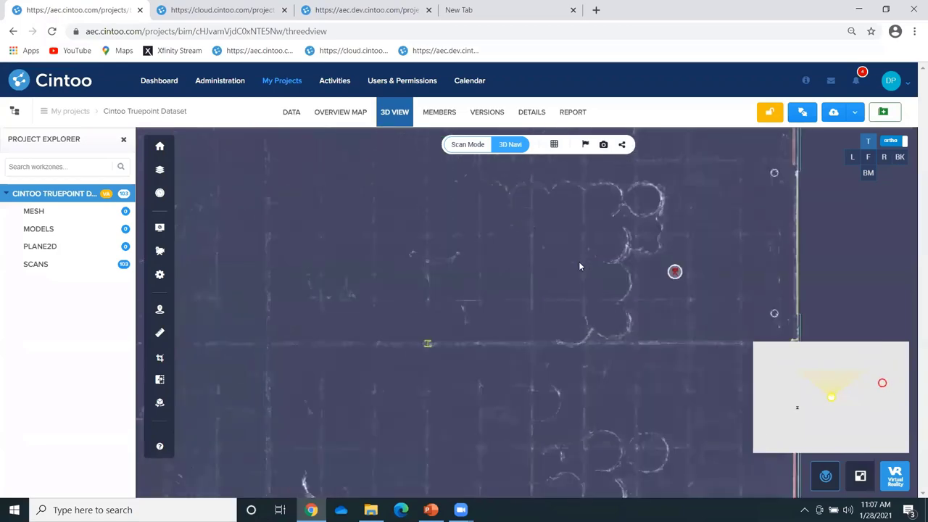
scroll(653, 283, down, 5)
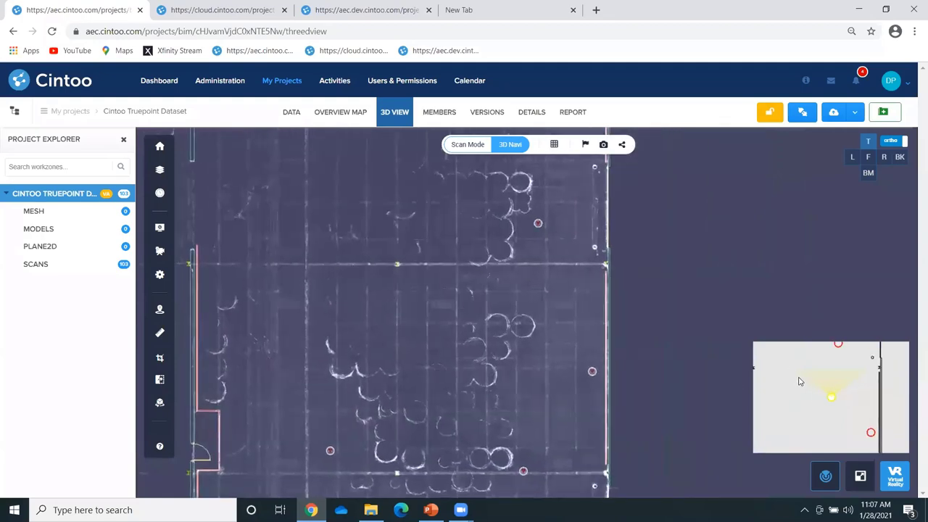
scroll(804, 382, down, 2)
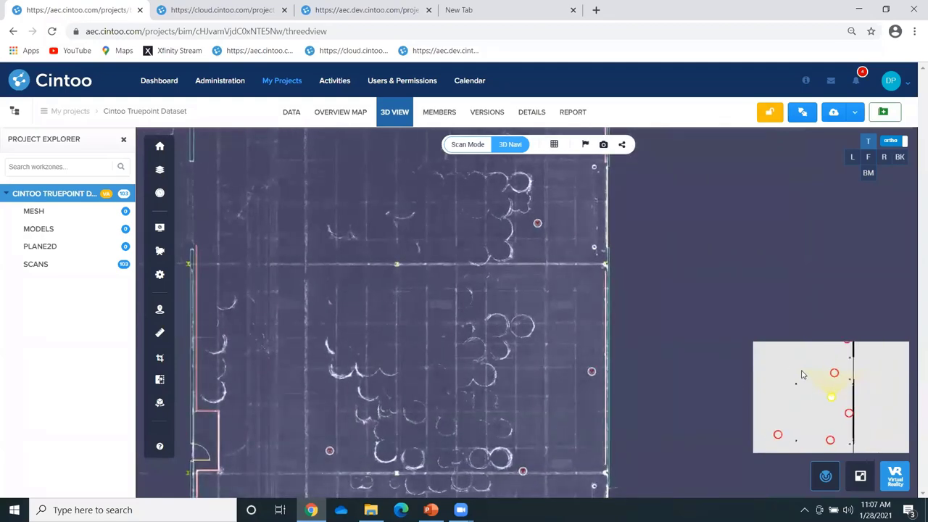
scroll(803, 375, down, 3)
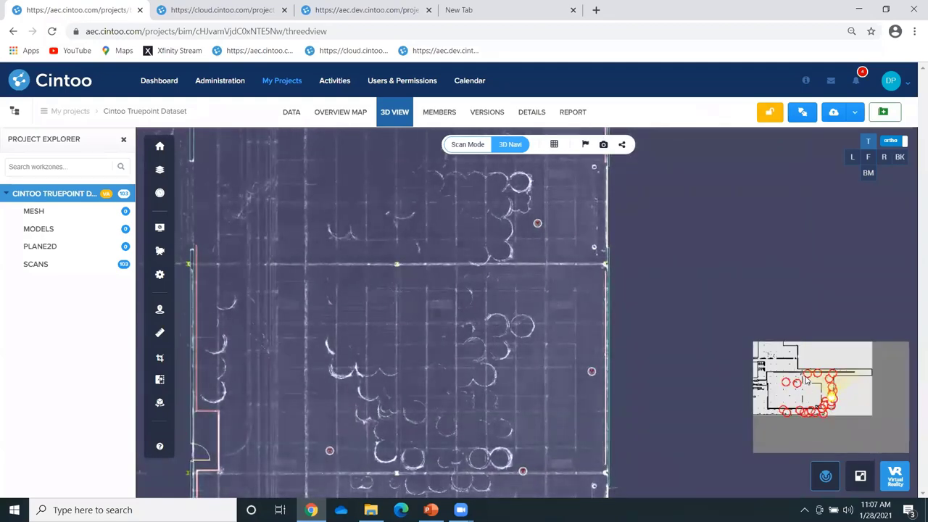
scroll(807, 379, up, 2)
scroll(848, 367, up, 2)
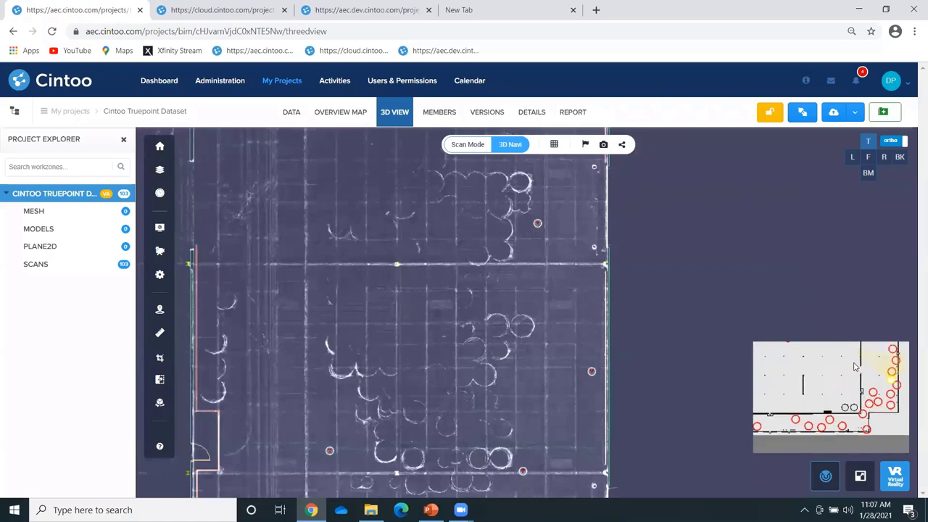
drag(851, 376, 803, 380)
drag(895, 379, 841, 391)
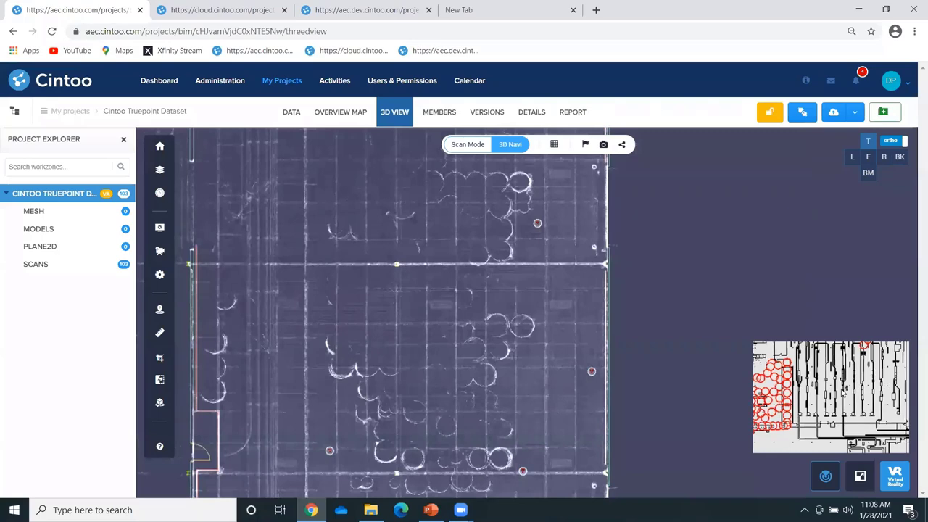
scroll(842, 394, down, 2)
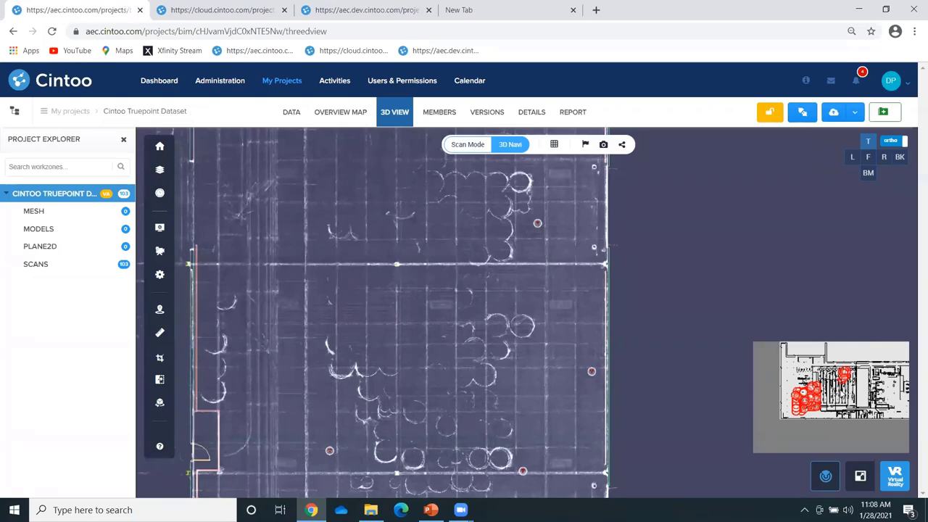
scroll(860, 396, up, 2)
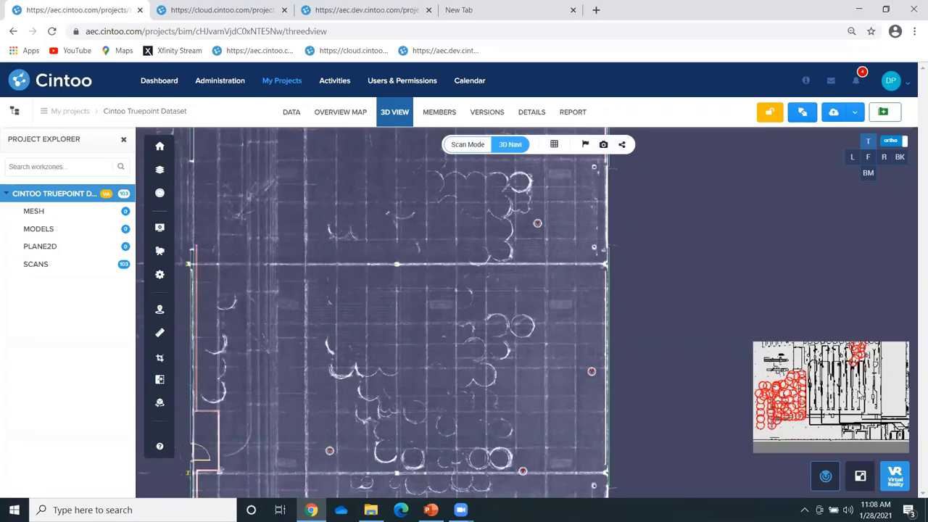
scroll(860, 395, up, 2)
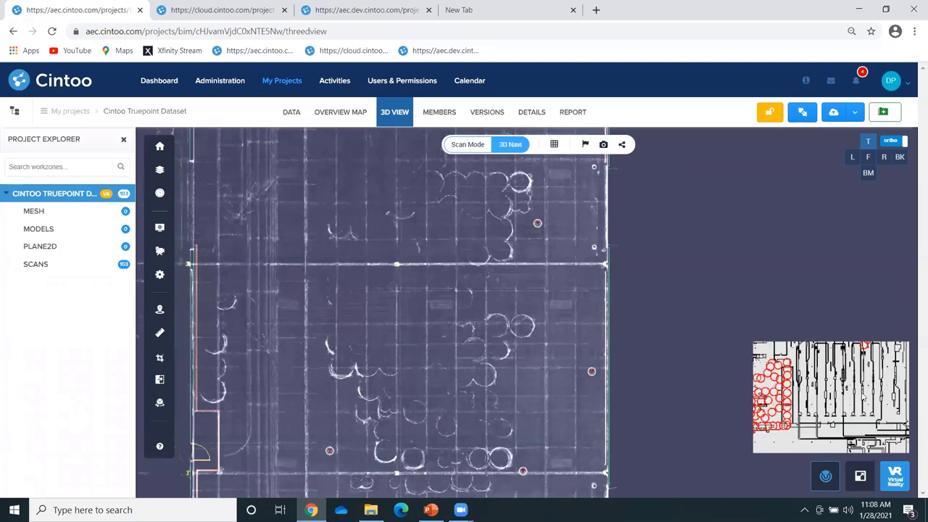
drag(846, 406, 827, 389)
scroll(831, 388, down, 3)
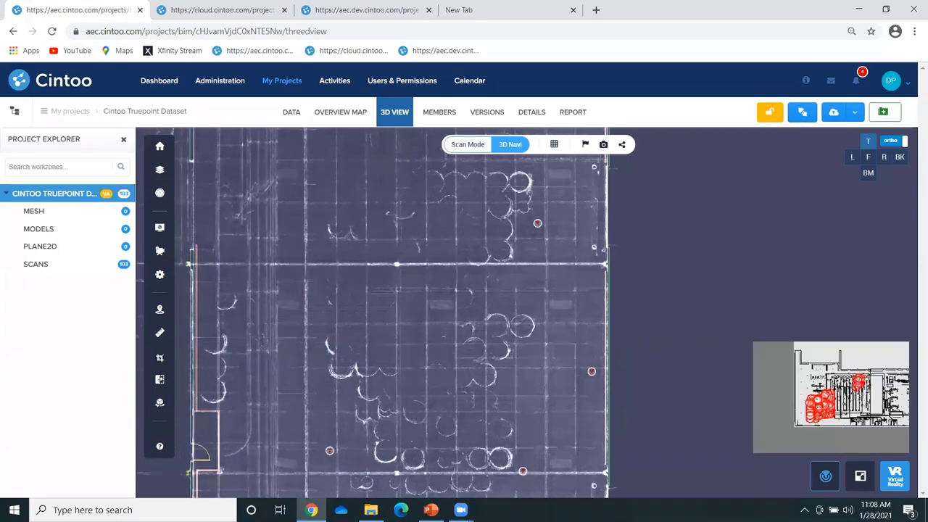
scroll(834, 383, down, 1)
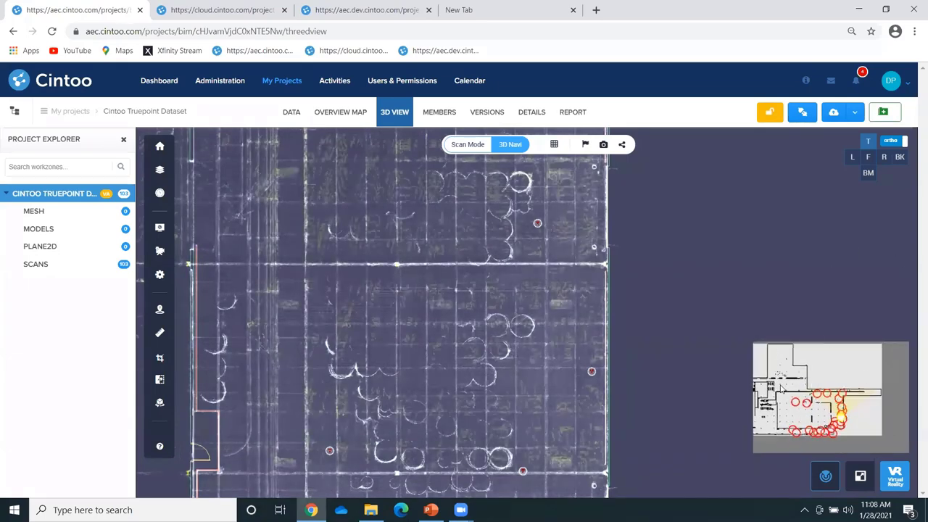
Compare the X-ray scan with the 2D floor plan at the steel column on the outer wall and along the building's edges
drag(512, 295, 514, 355)
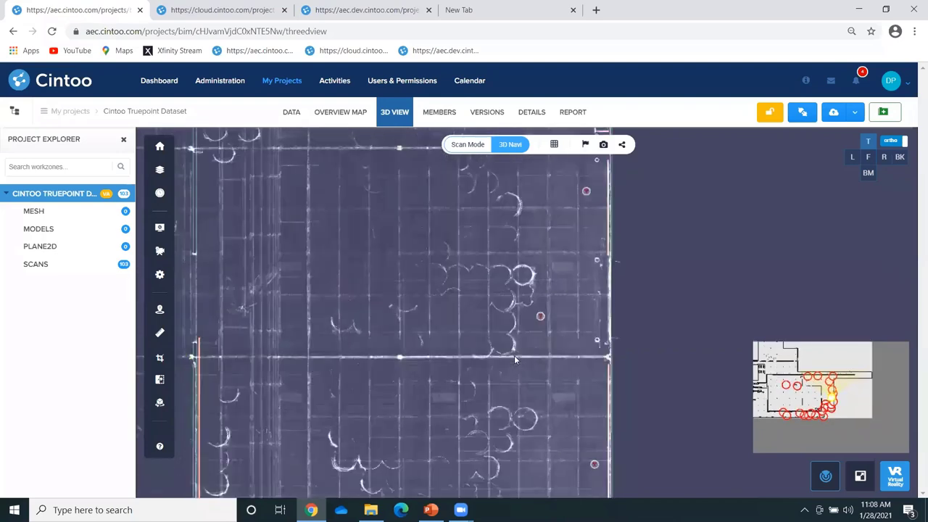
scroll(557, 349, up, 5)
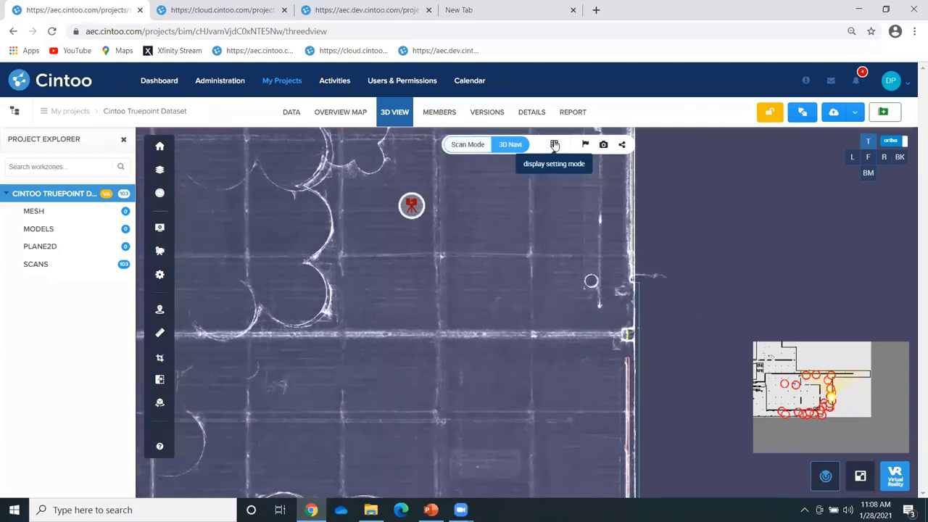
scroll(621, 366, up, 5)
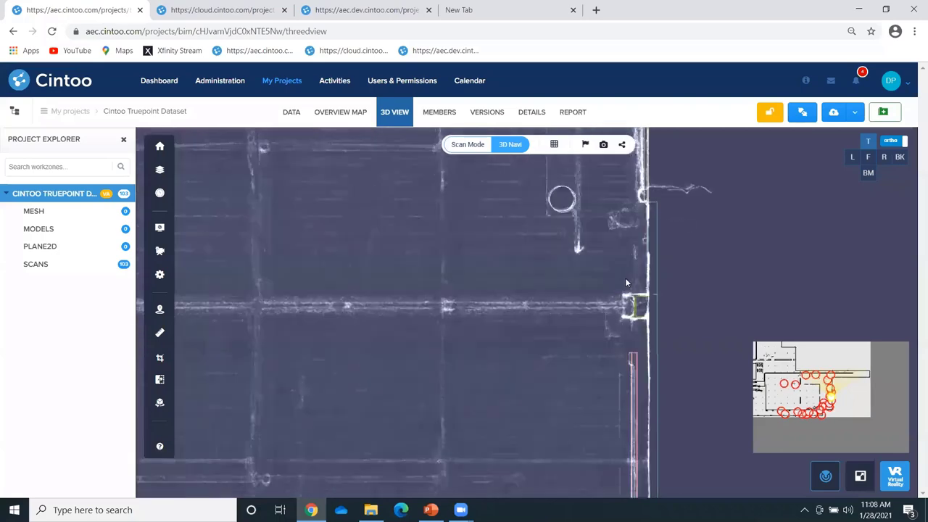
scroll(660, 214, up, 5)
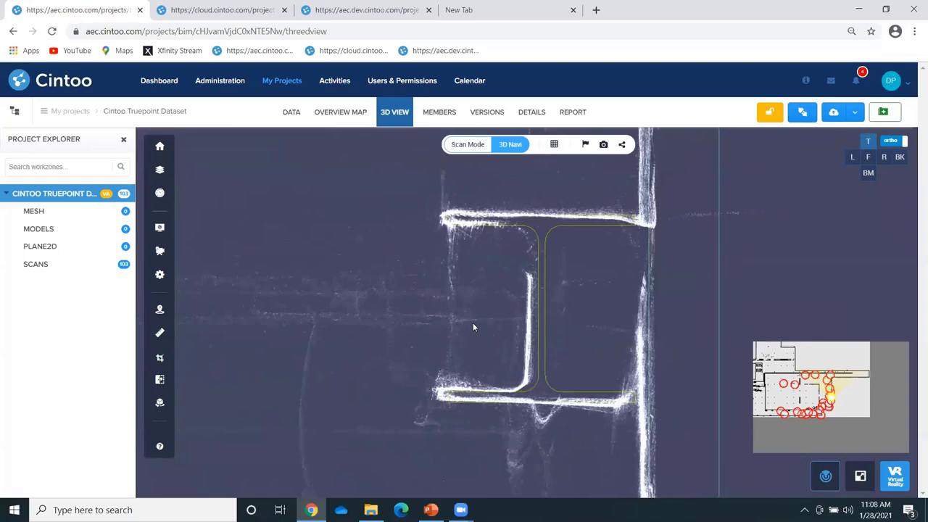
scroll(472, 322, down, 5)
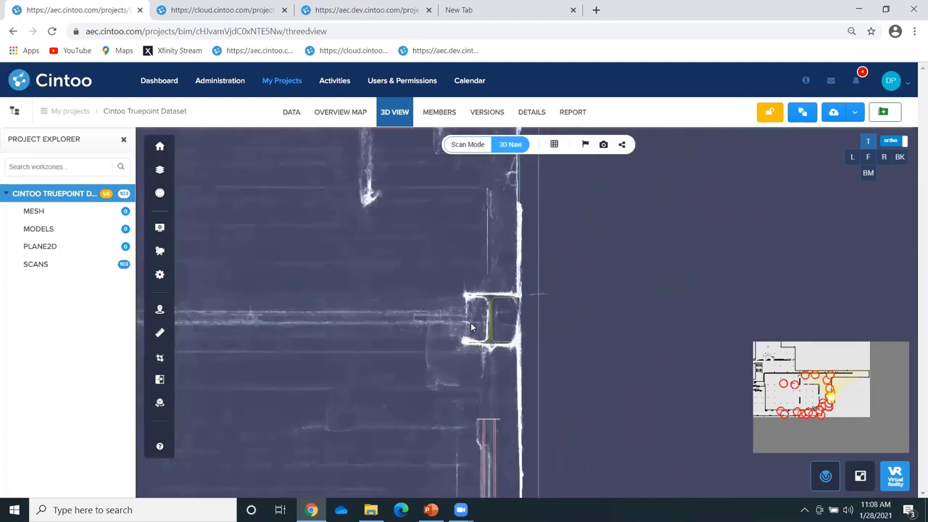
scroll(471, 322, down, 3)
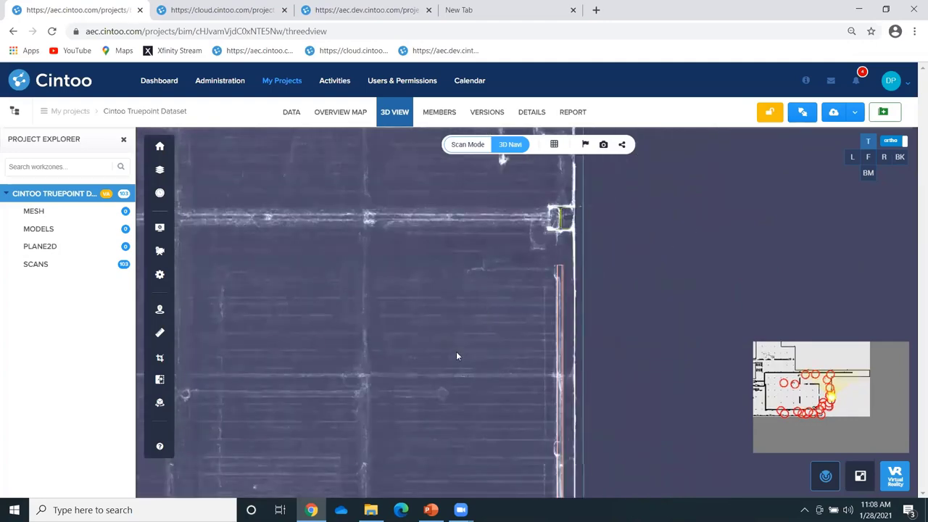
scroll(456, 354, down, 3)
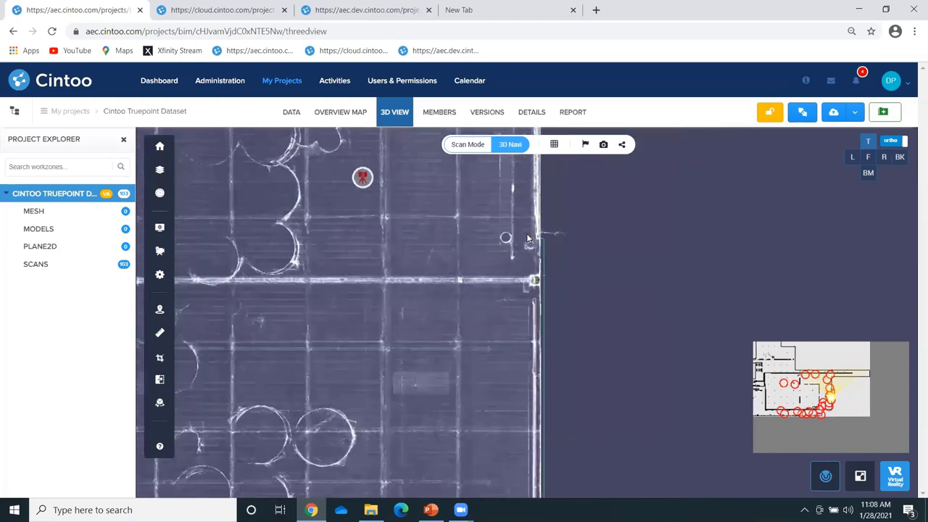
scroll(526, 237, down, 3)
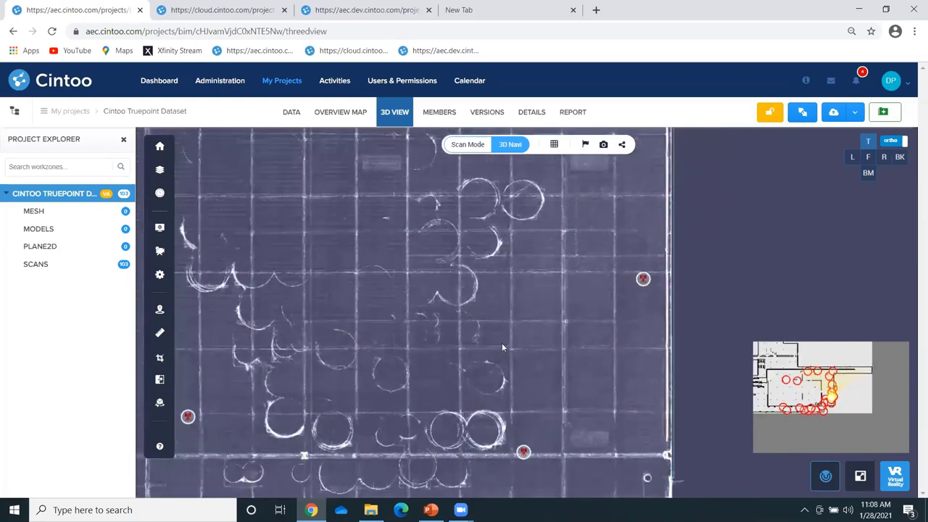
scroll(531, 245, up, 3)
scroll(376, 306, down, 3)
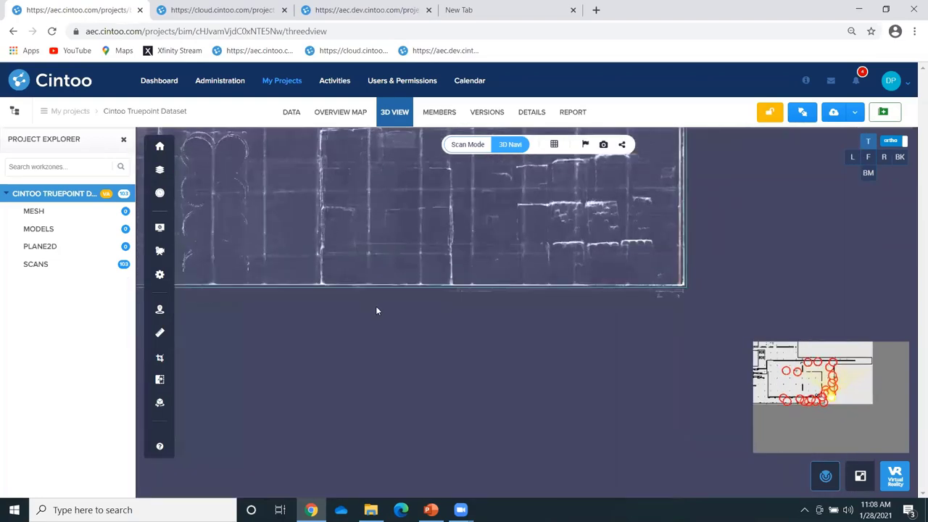
scroll(300, 336, down, 5)
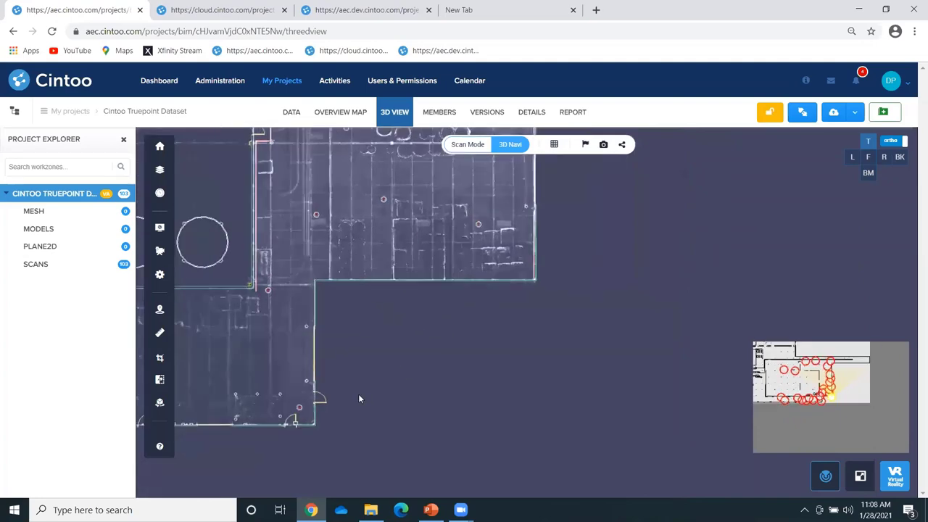
Enter scan 51726 Henkel BG-1088 at the building's corner, display it as 3D Surface and face the exit door
scroll(358, 398, down, 3)
click(361, 393)
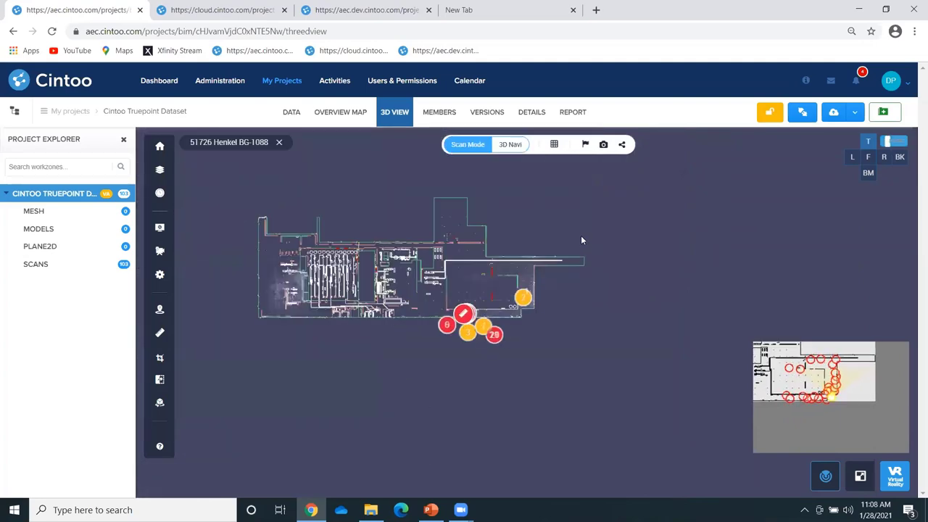
click(554, 145)
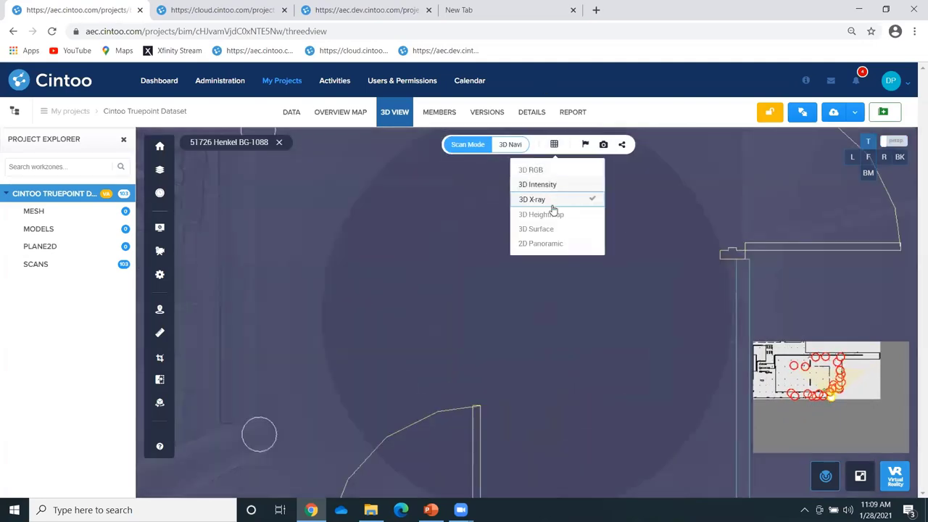
click(543, 229)
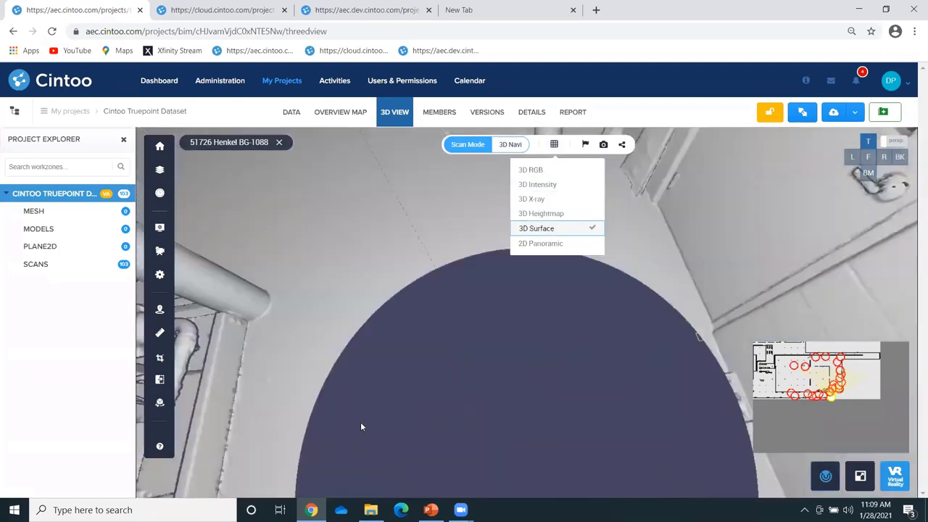
drag(361, 426, 487, 359)
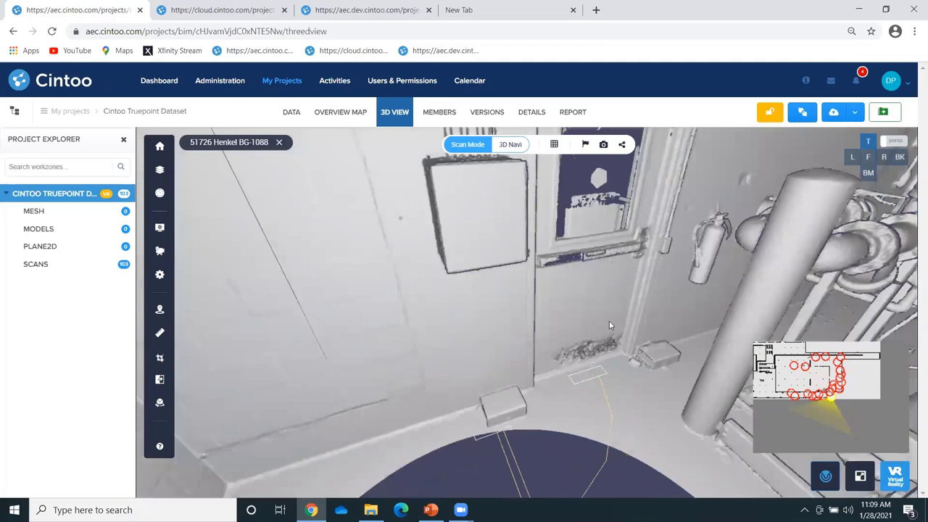
drag(610, 321, 625, 319)
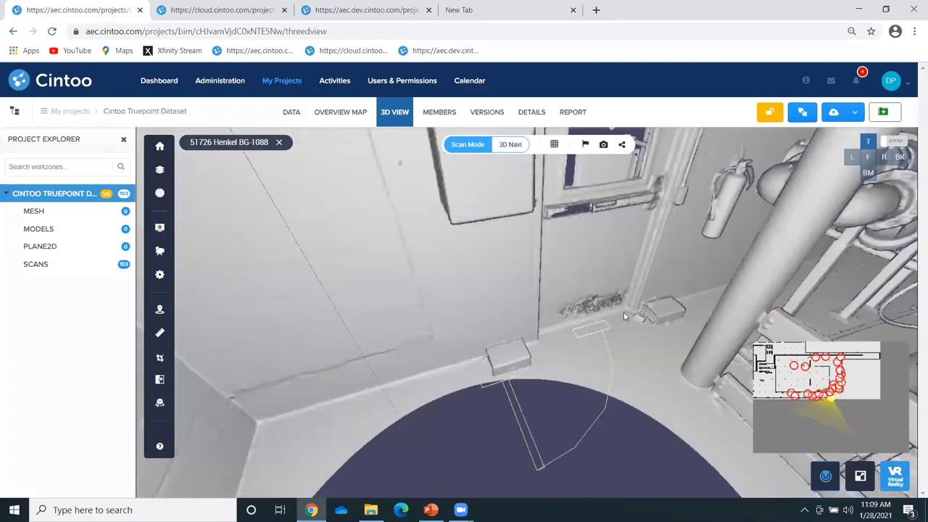
Set up a comparison of all scans against all models as the reference
click(160, 382)
click(266, 210)
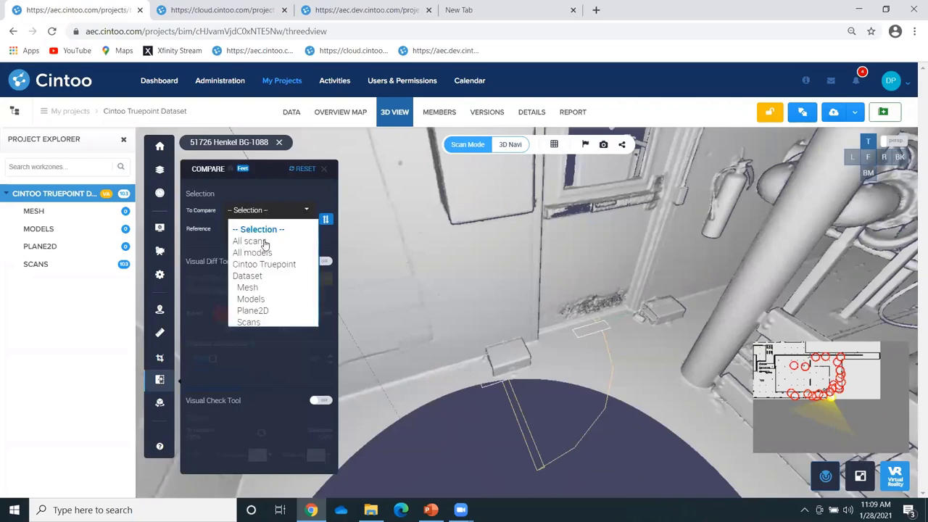
click(250, 241)
click(260, 228)
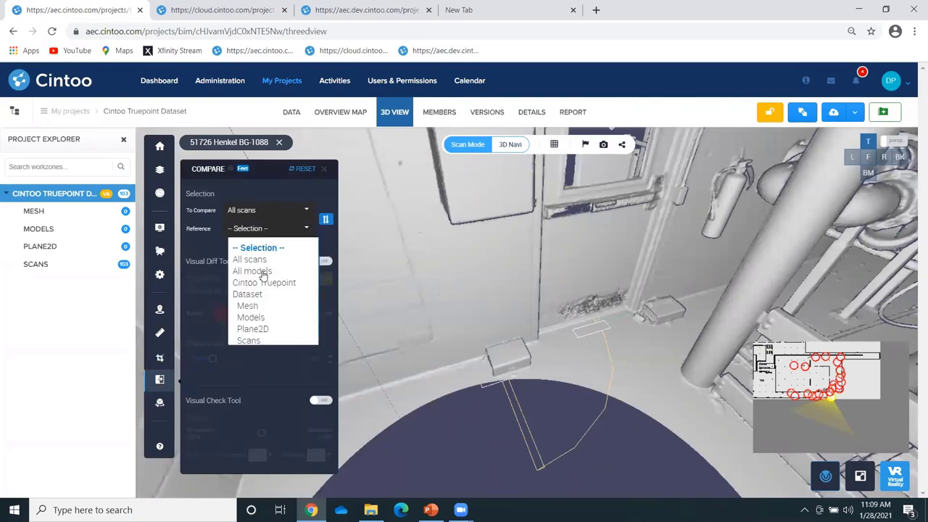
click(262, 270)
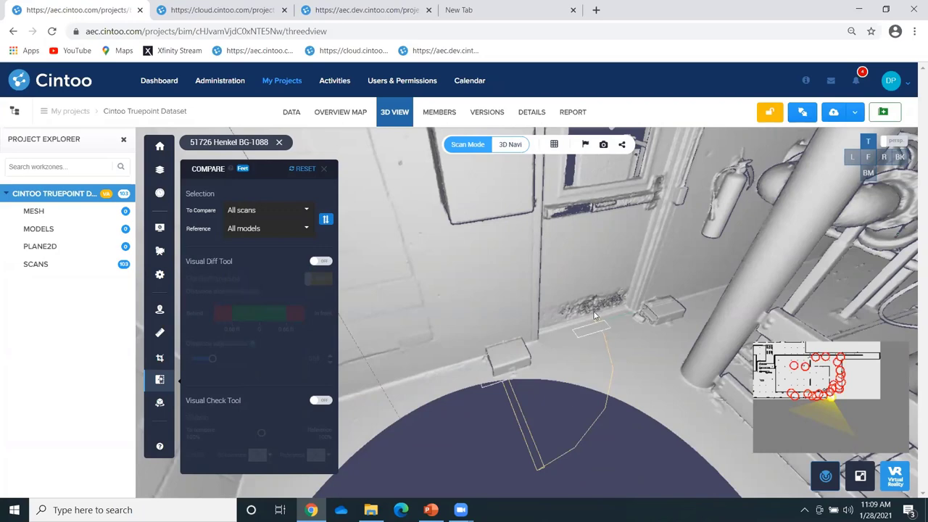
Enable the visual check, view the scans without the reference, and set visibility to 84% for the scans and 100% for the reference
click(320, 400)
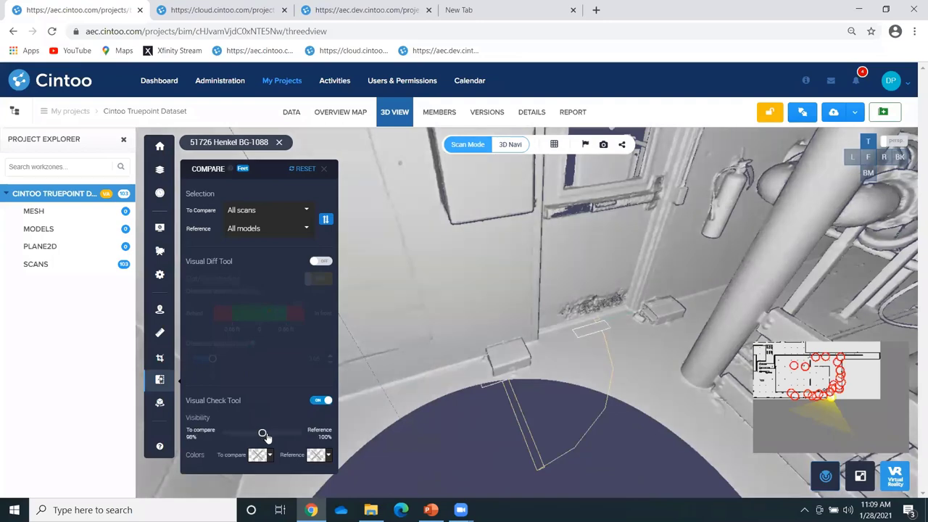
drag(262, 434, 220, 430)
drag(479, 277, 438, 288)
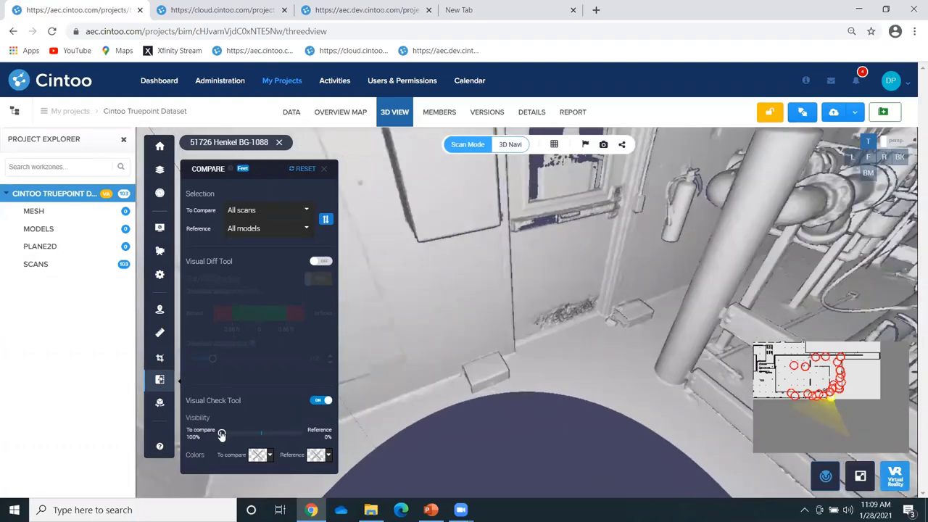
drag(222, 433, 268, 432)
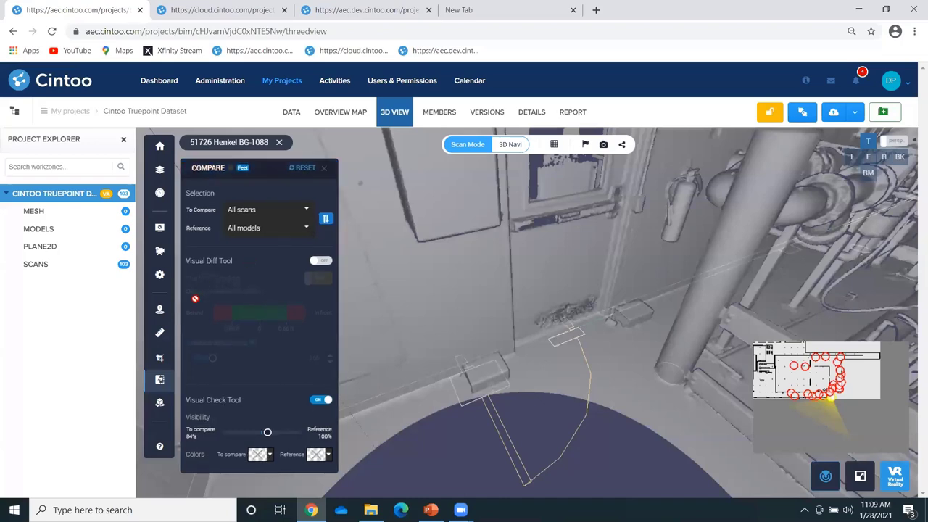
Close the comparison settings and measure the offset between the plan's door outline and the scanned door frame at floor level
click(325, 169)
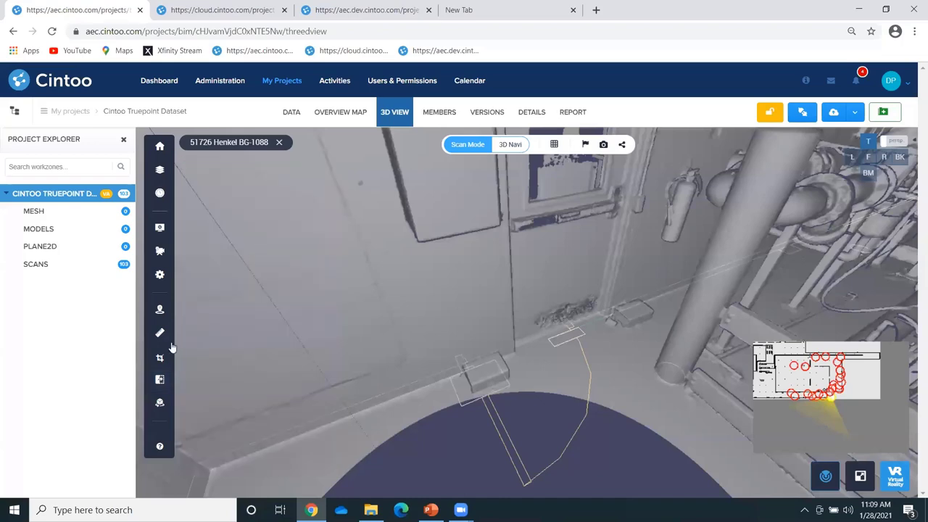
click(159, 332)
click(282, 395)
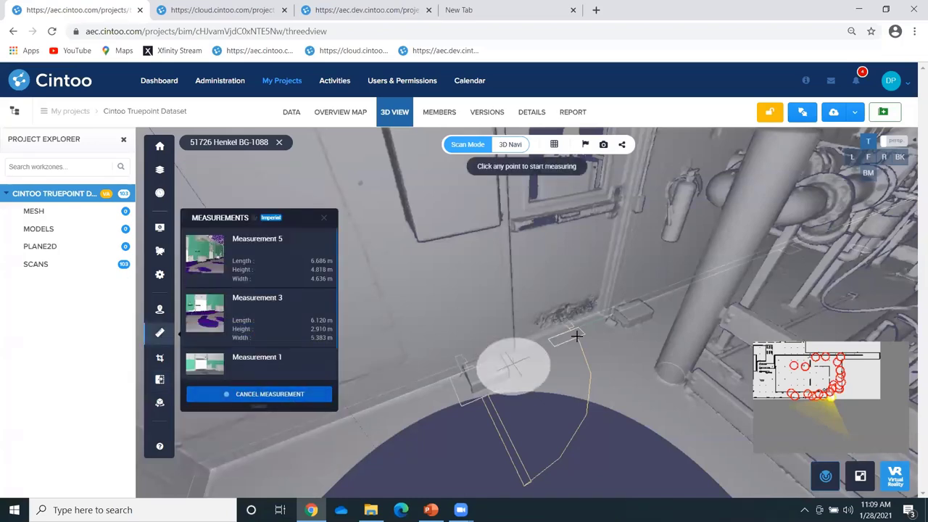
click(587, 323)
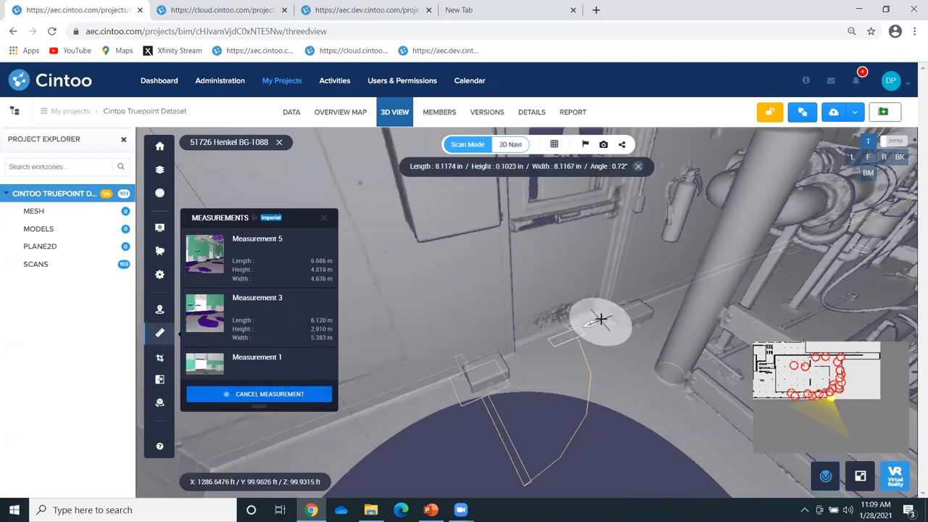
click(602, 319)
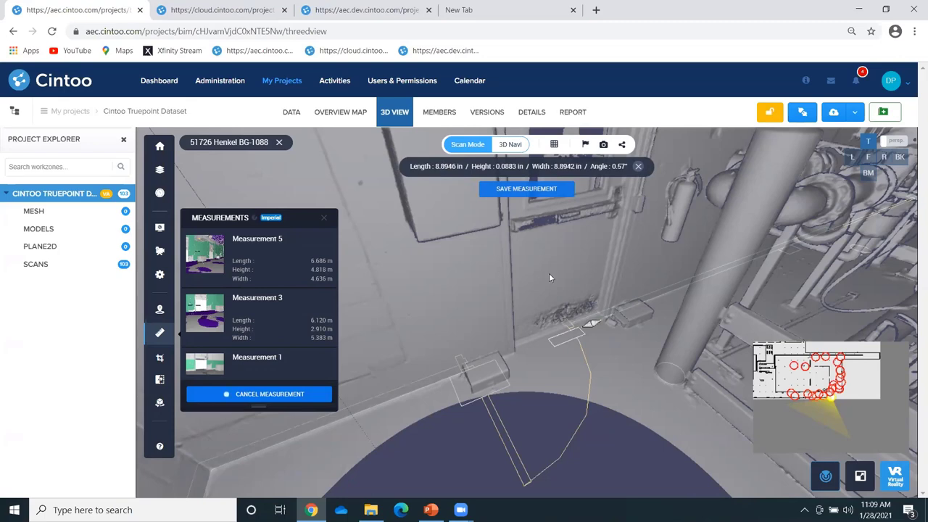
Show the models with the scans and set the visual check to 92% scan visibility and 100% reference visibility
click(159, 169)
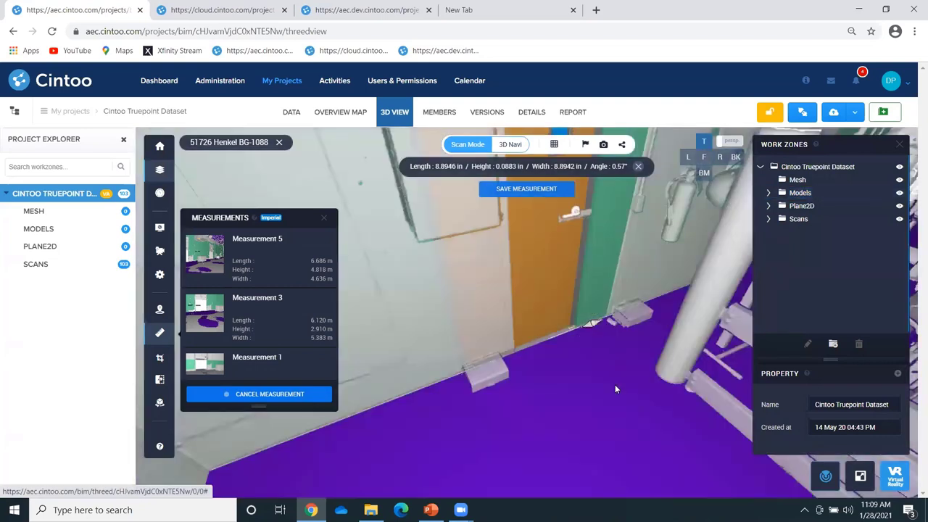
mouse_move(268, 369)
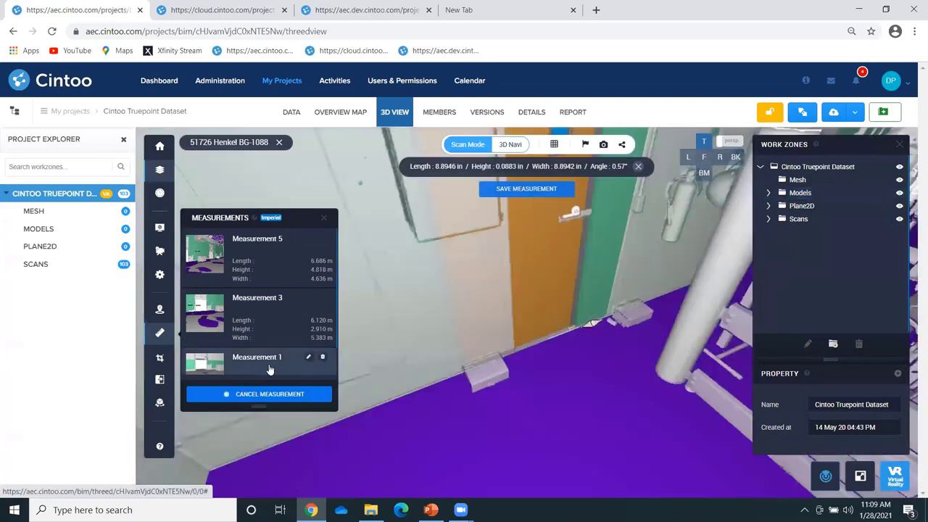
click(159, 379)
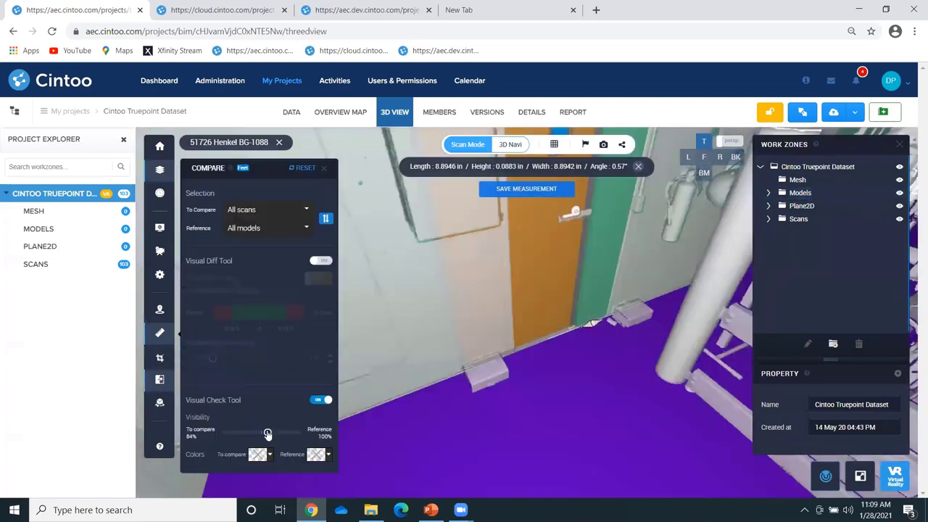
drag(268, 433, 317, 430)
mouse_move(283, 434)
mouse_down()
mouse_move(221, 432)
mouse_move(299, 435)
mouse_move(273, 434)
mouse_up()
key(Left)
key(Left)
key(Left)
key(Left)
key(Left)
key(Left)
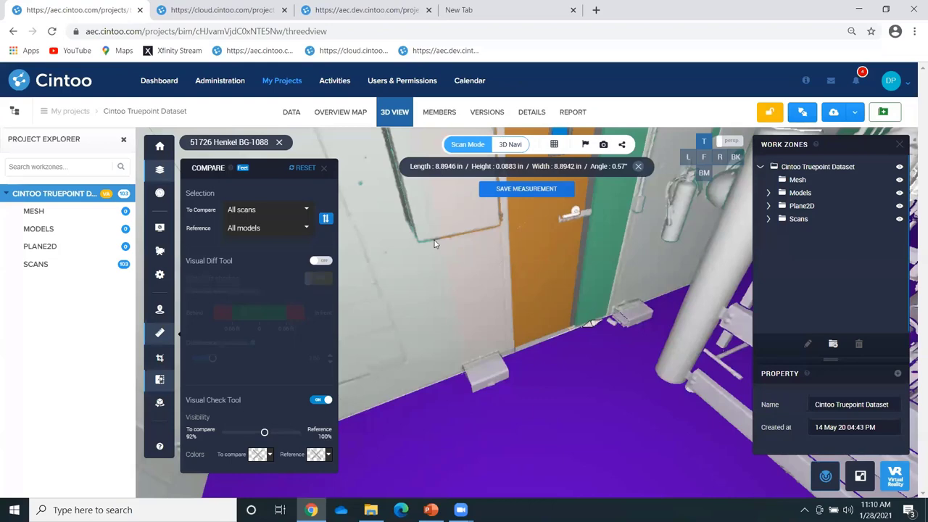
click(895, 142)
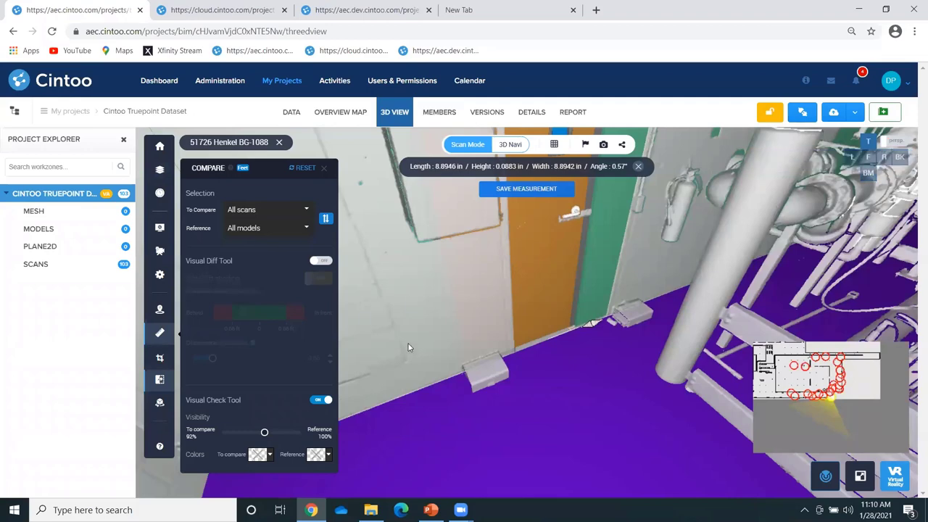
Inspect the scans against the models from scan positions BG-1074, BG-1076 and BG-1087 using the overview minimap
scroll(859, 406, up, 2)
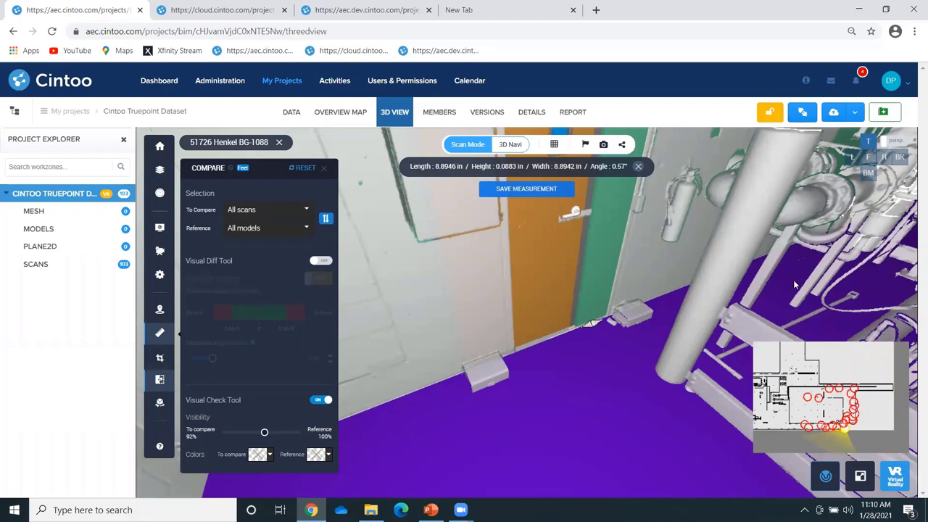
click(858, 408)
drag(532, 452, 741, 359)
click(825, 426)
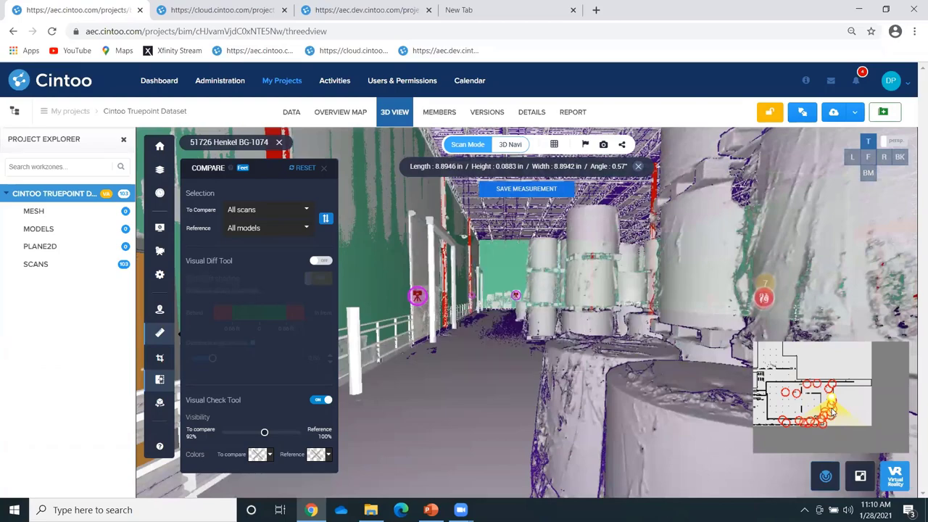
click(821, 422)
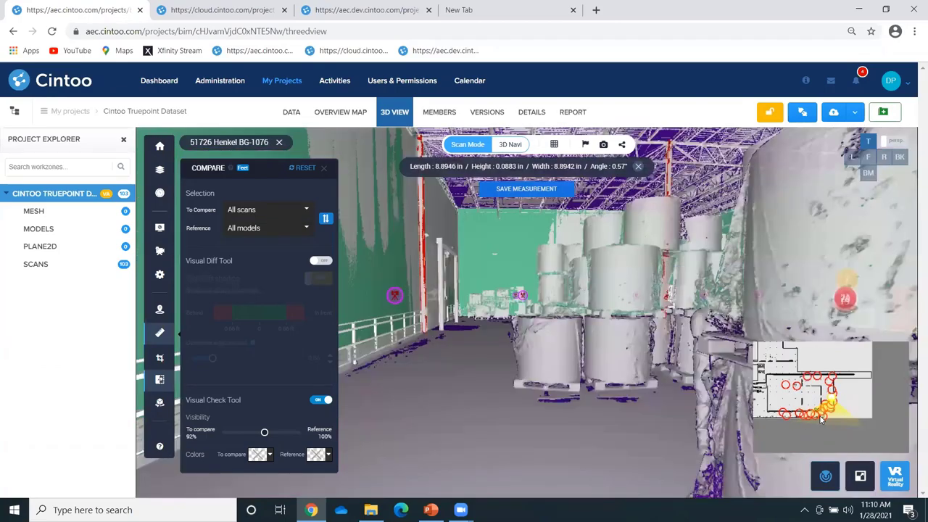
click(822, 419)
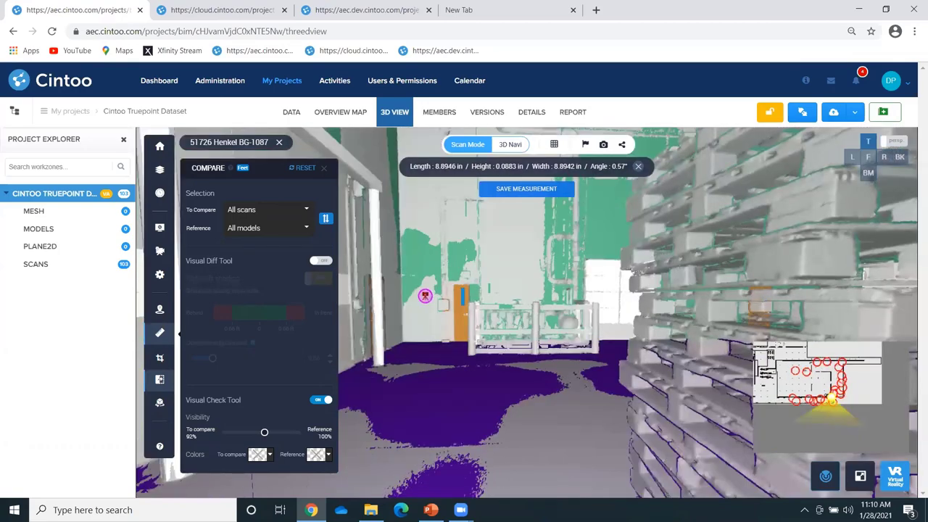
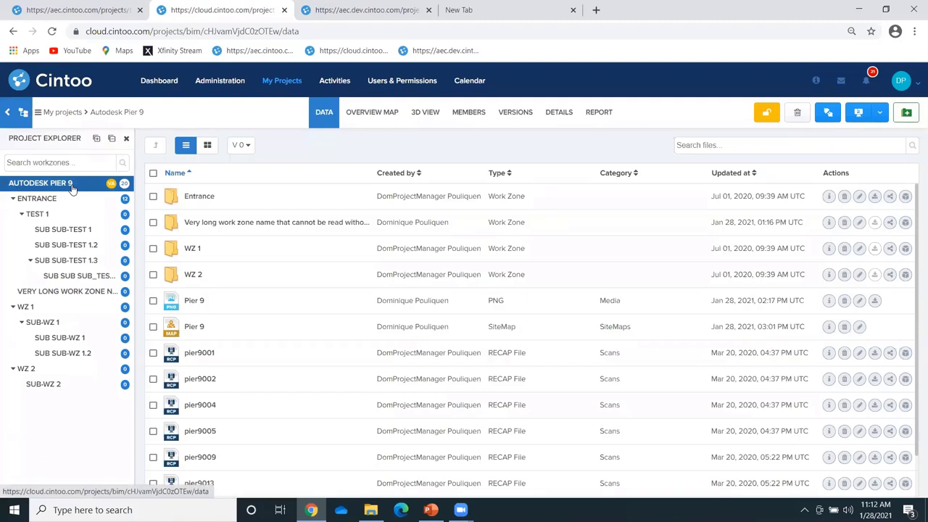
Delete the Pier 9 PNG image and the Pier 9 SiteMap from the Autodesk Pier 9 project
click(153, 300)
click(153, 327)
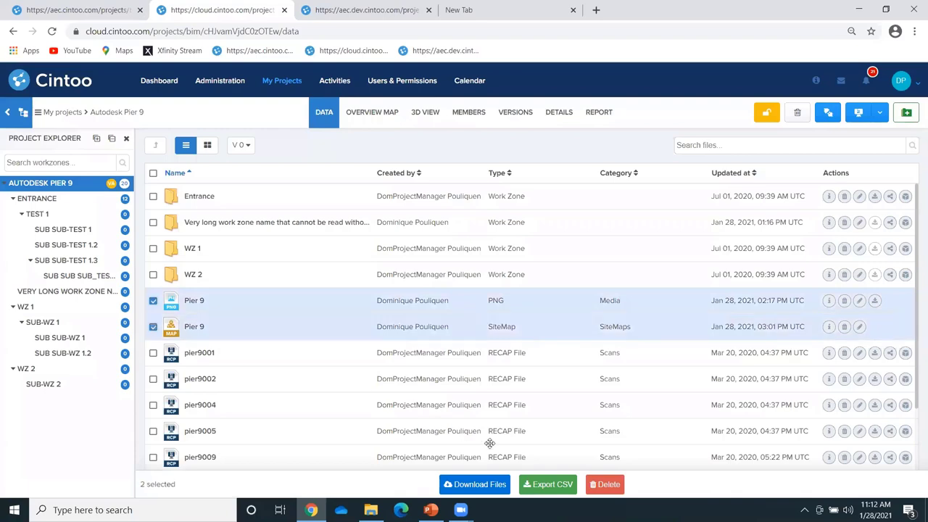
click(608, 485)
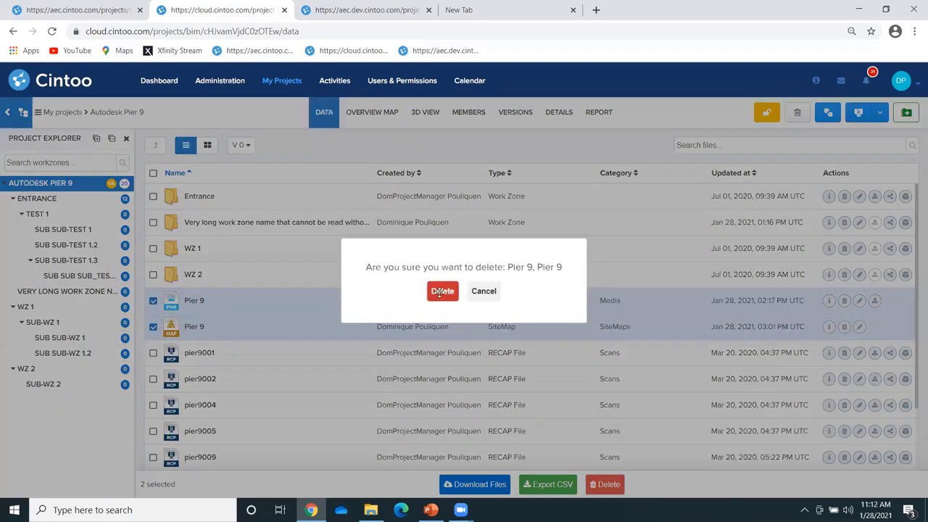
click(443, 291)
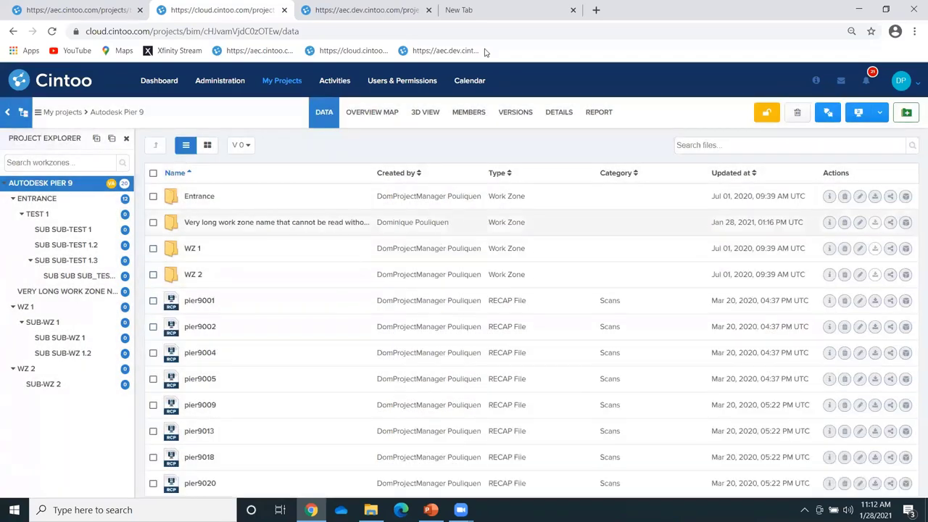
Switch to the desktop, view the aerial image Pier 9.png and close it
click(861, 11)
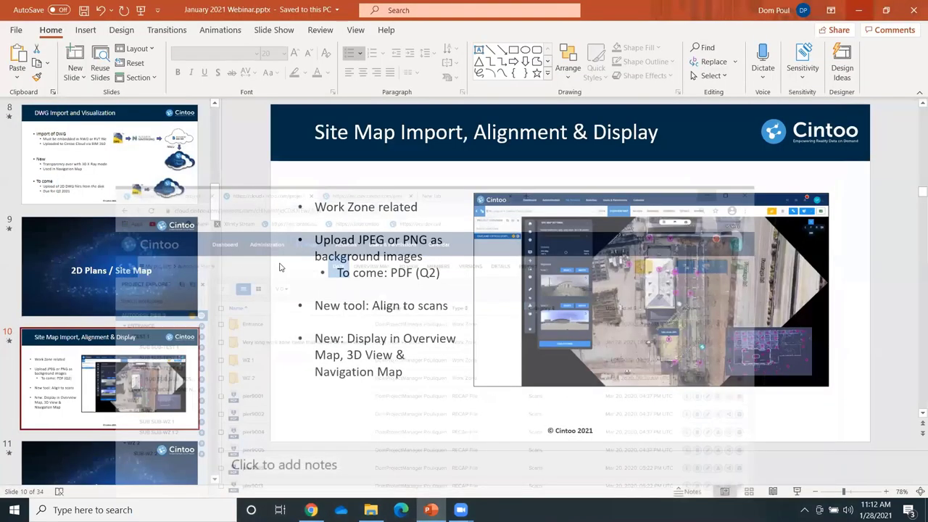
key(super+d)
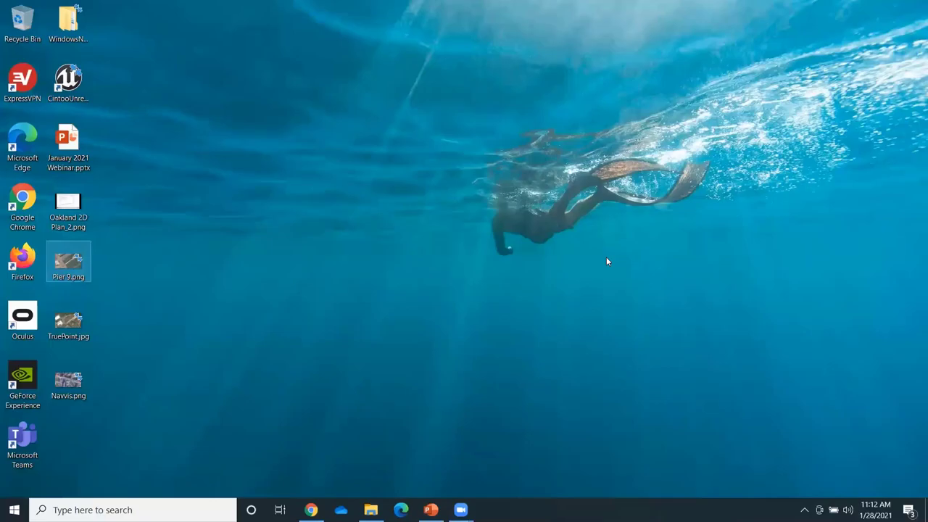
key(Return)
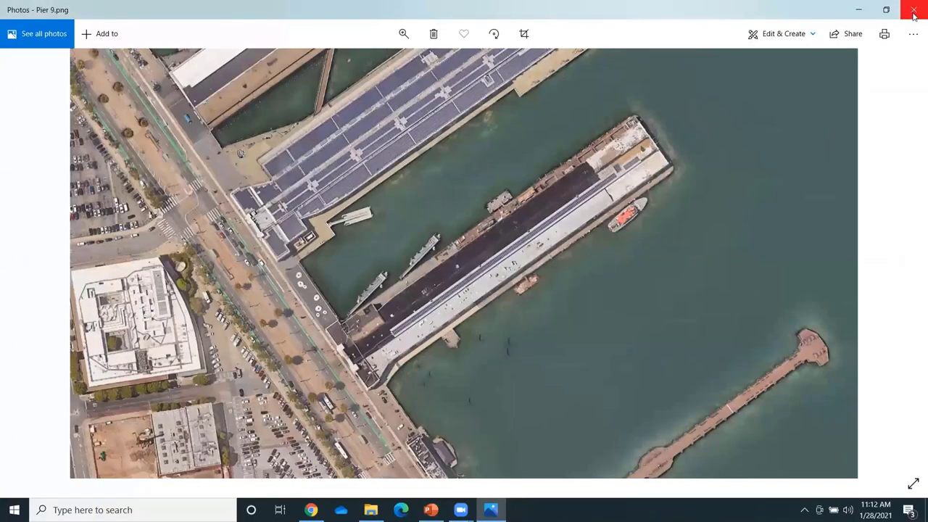
key(alt+F4)
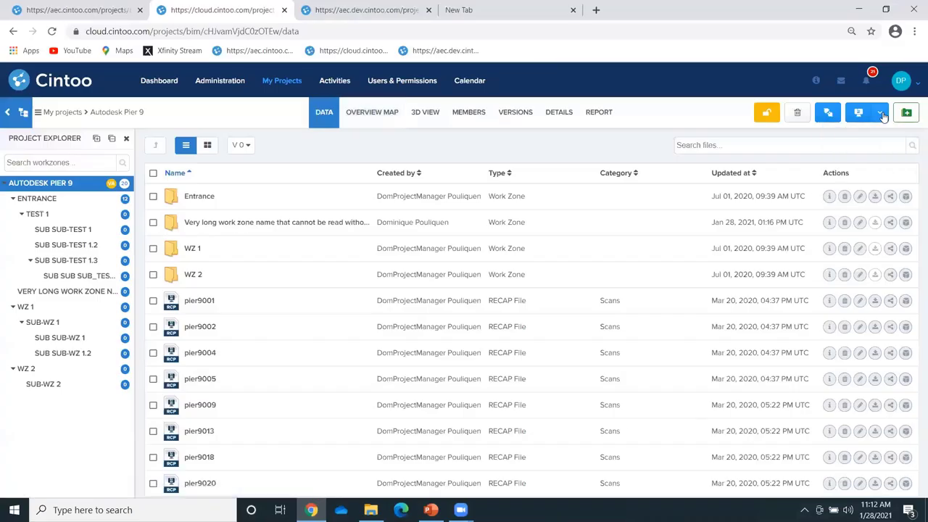
Upload the image Pier 9.png from the desktop as a document to the Autodesk Pier 9 project
click(883, 116)
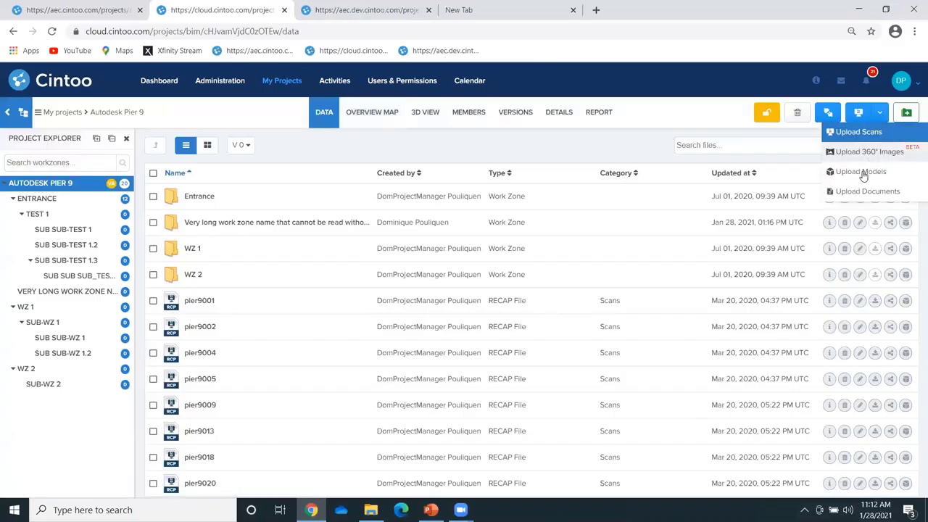
click(863, 190)
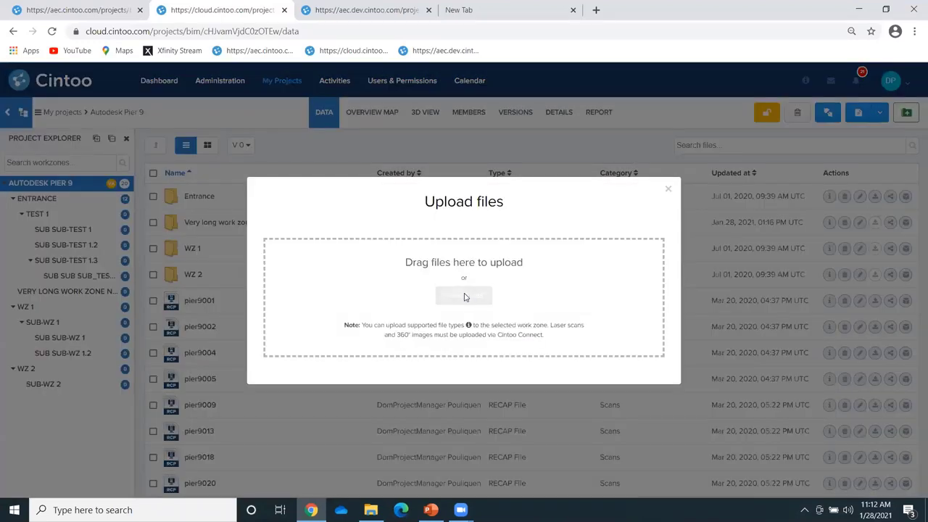
click(465, 297)
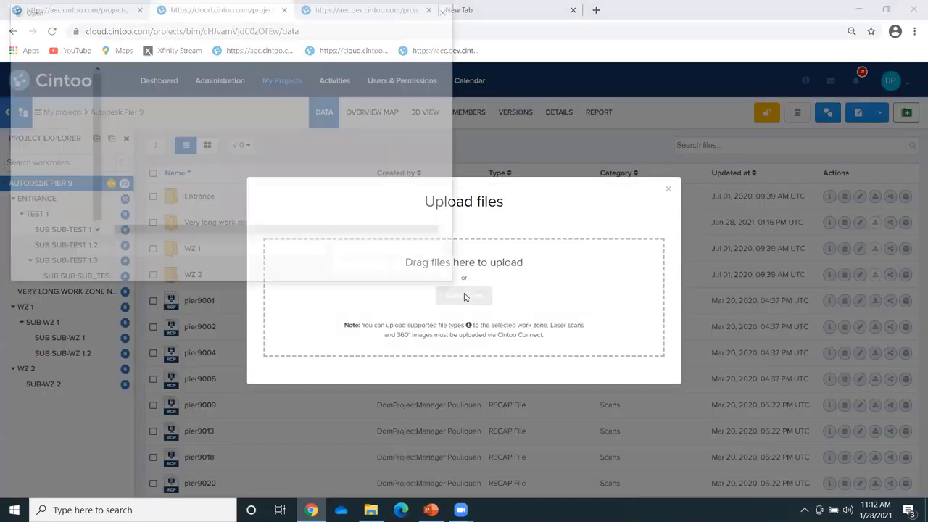
click(143, 140)
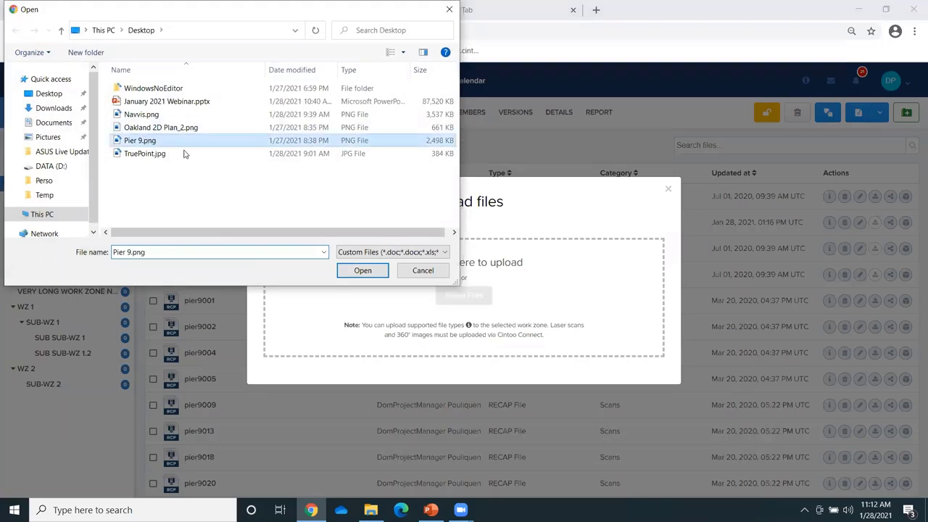
click(360, 271)
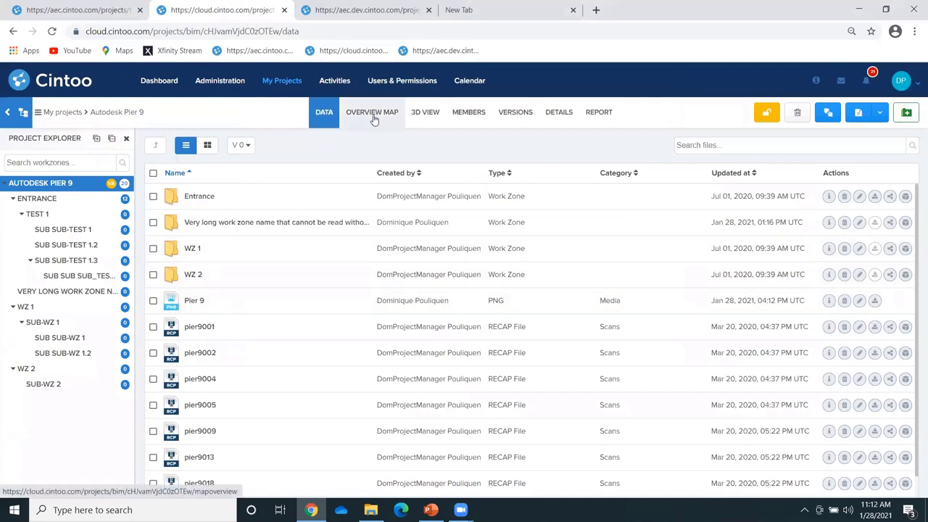
In the project's overview map, set Pier 9.png as the site map image with 98% site map and 100% scan visibility
click(372, 117)
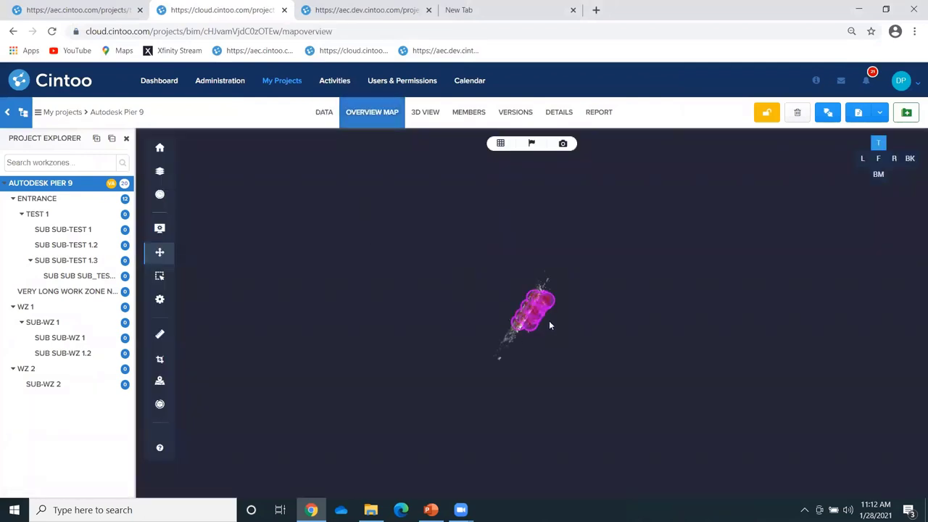
scroll(549, 320, up, 5)
scroll(642, 307, up, 3)
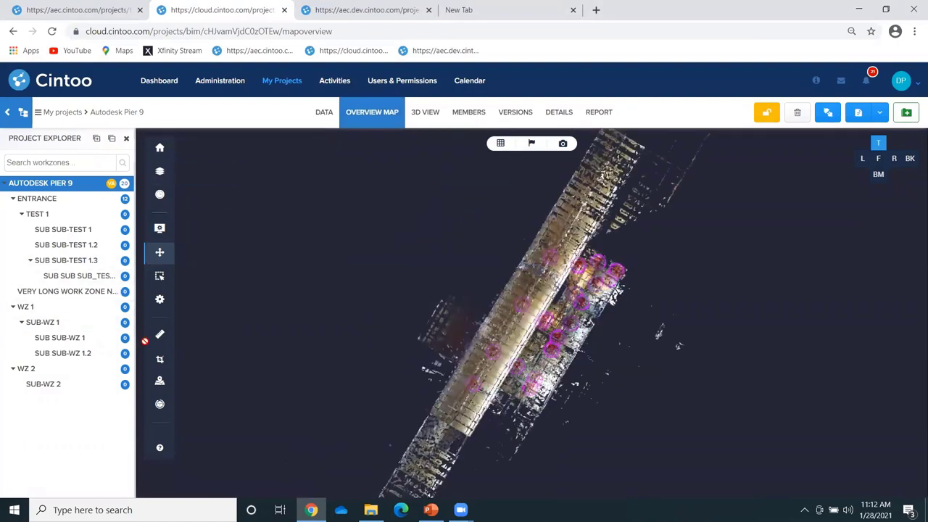
click(160, 383)
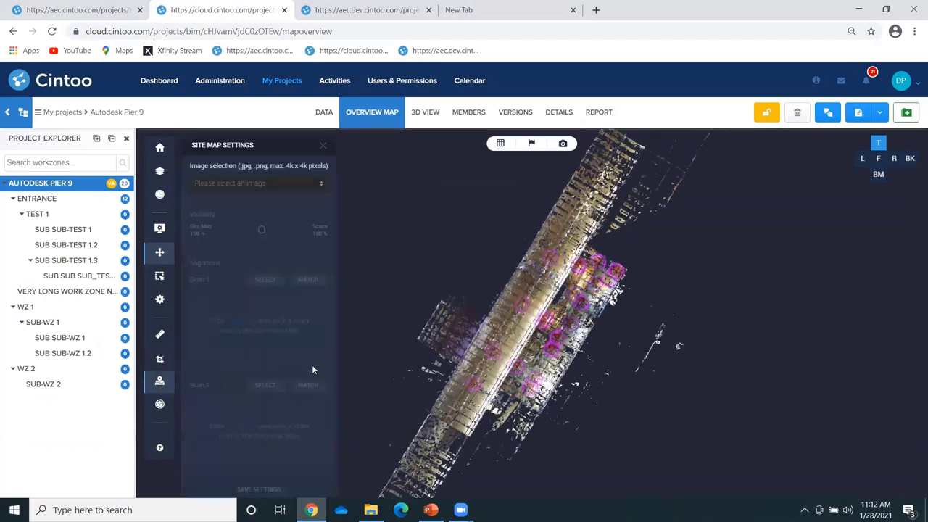
click(260, 183)
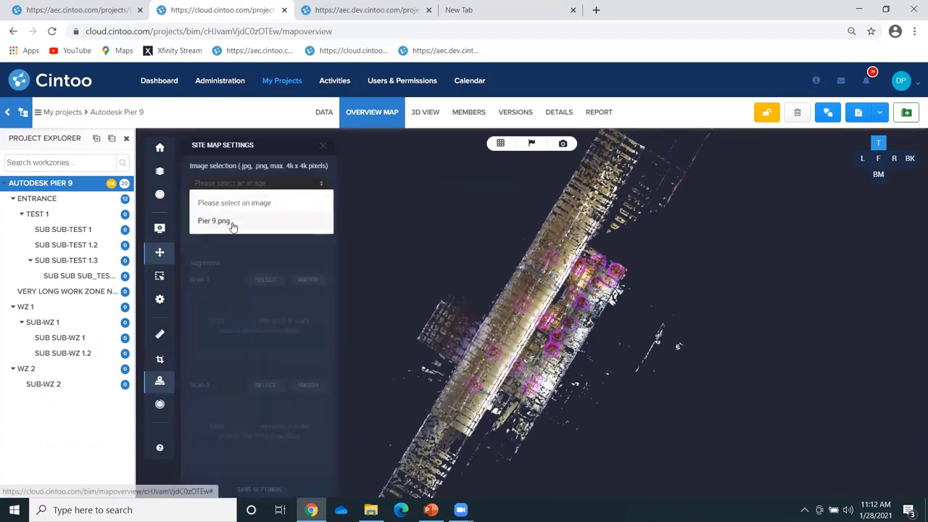
click(231, 222)
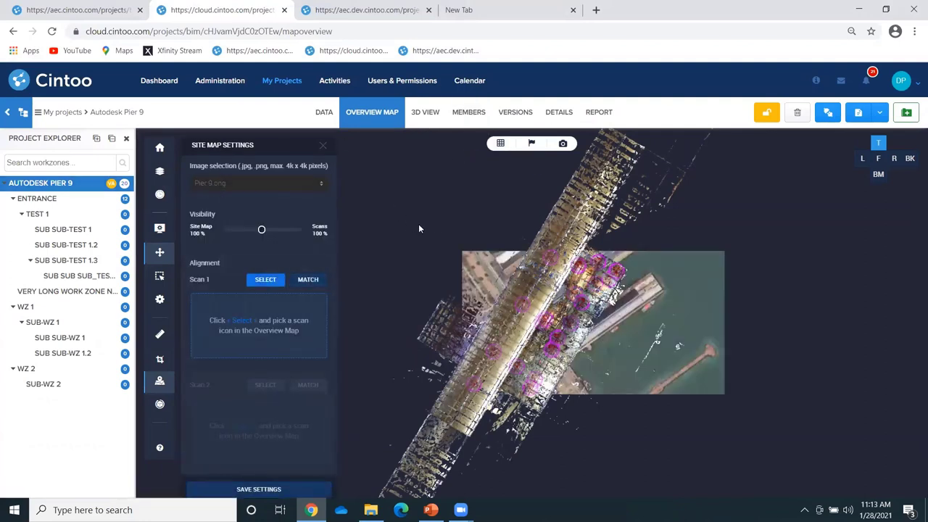
mouse_move(268, 230)
mouse_down()
mouse_move(259, 230)
mouse_move(297, 229)
mouse_move(222, 229)
mouse_move(263, 230)
mouse_up()
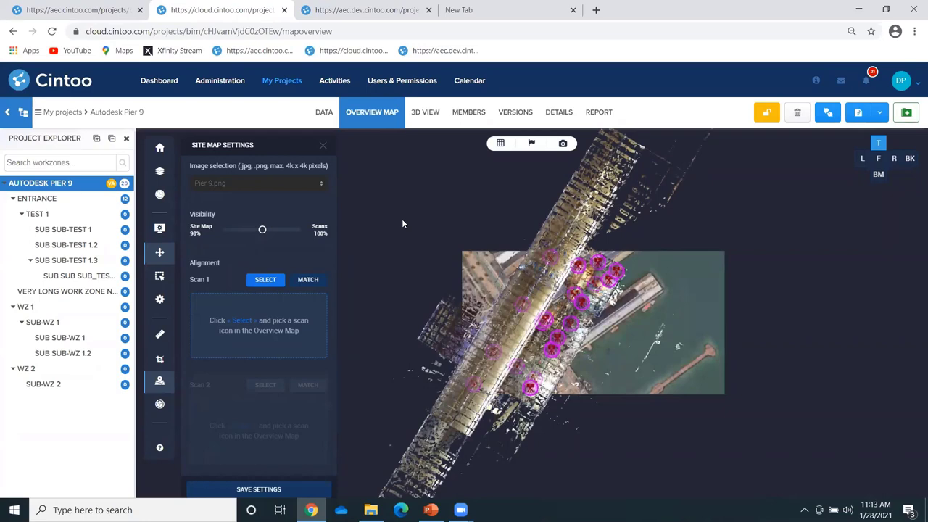
Choose the scan nearest the shore end of the main hall as Scan 1 and match it to its position on the site map
click(266, 280)
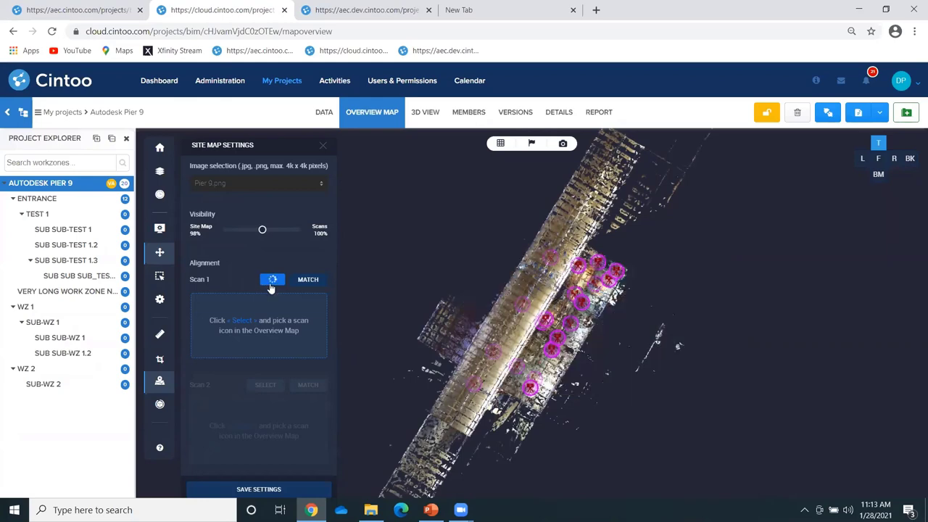
click(474, 384)
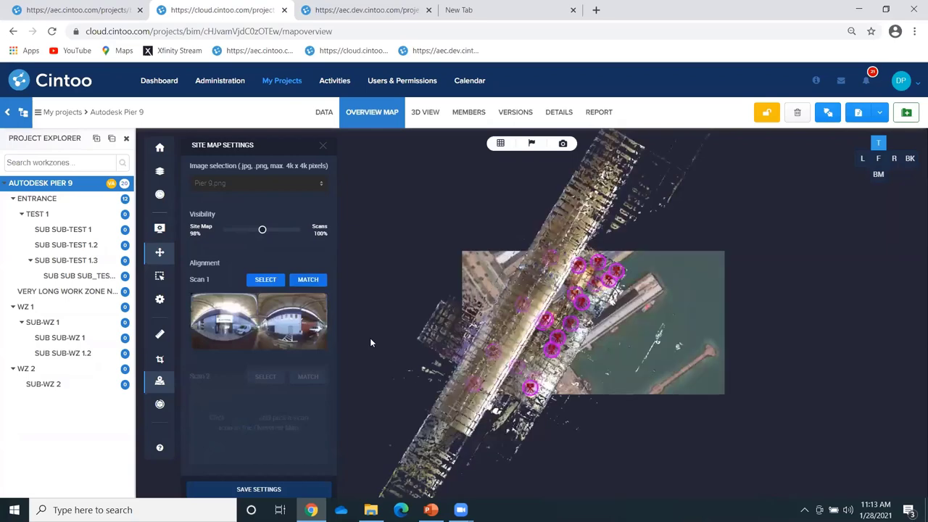
click(308, 280)
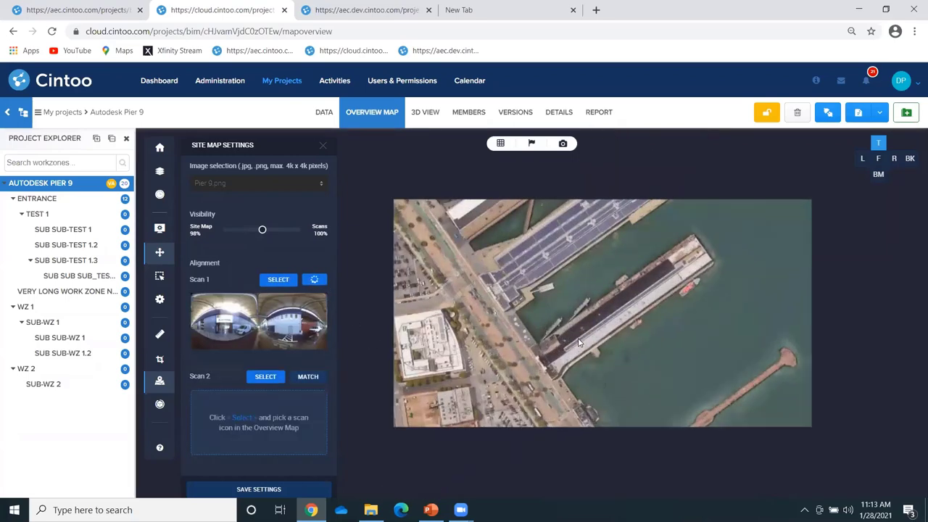
scroll(578, 342, up, 3)
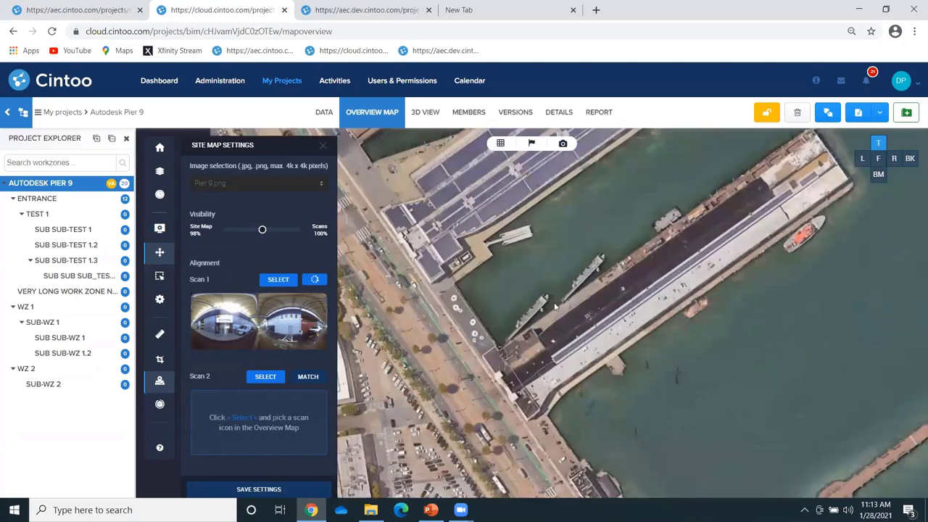
scroll(554, 306, up, 2)
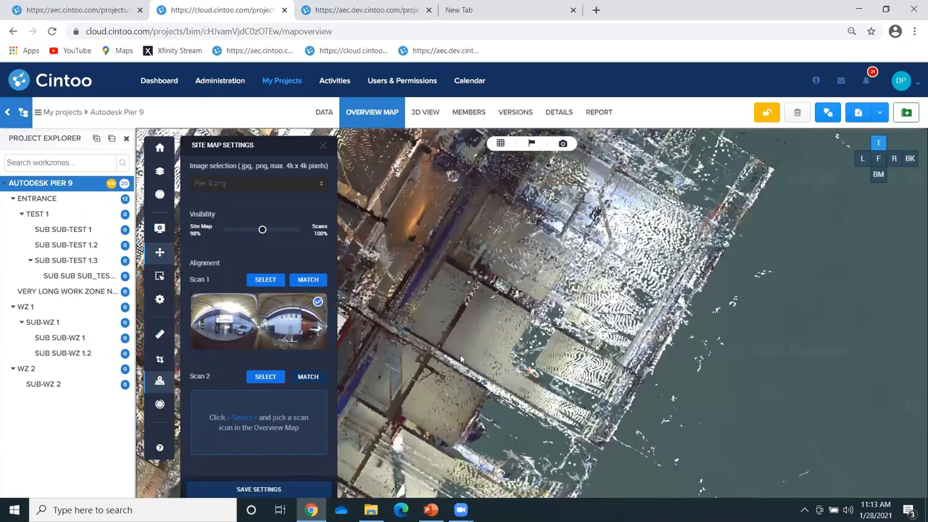
Choose scan pier9005 as Scan 2 and match it to its position on the pier in the site map
scroll(493, 312, down, 2)
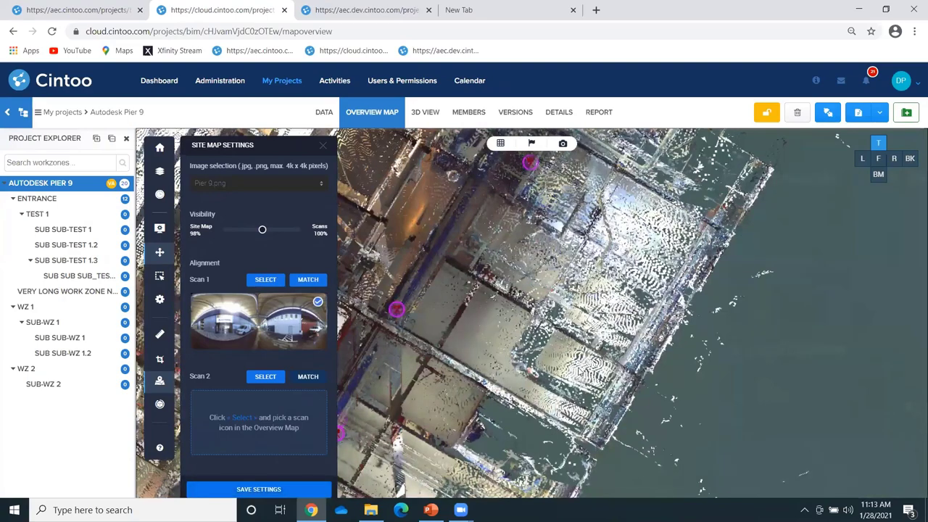
scroll(765, 271, down, 2)
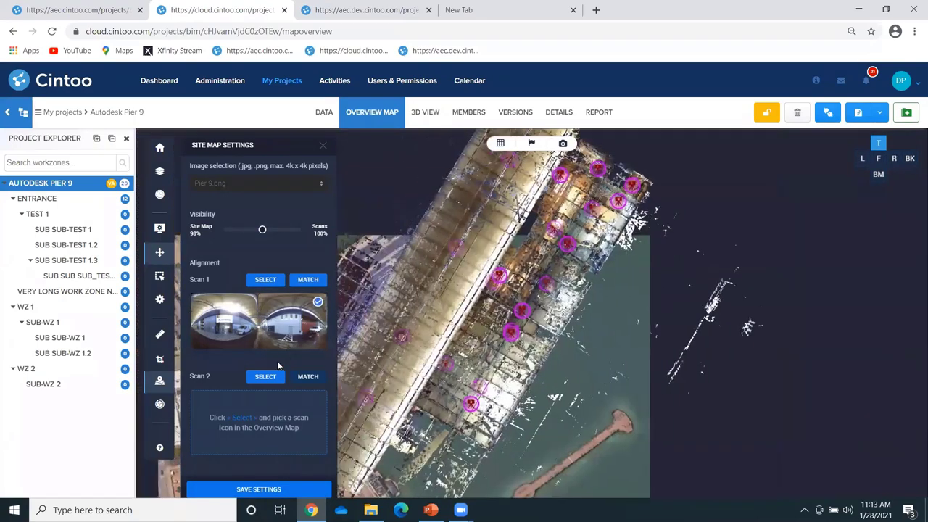
click(266, 378)
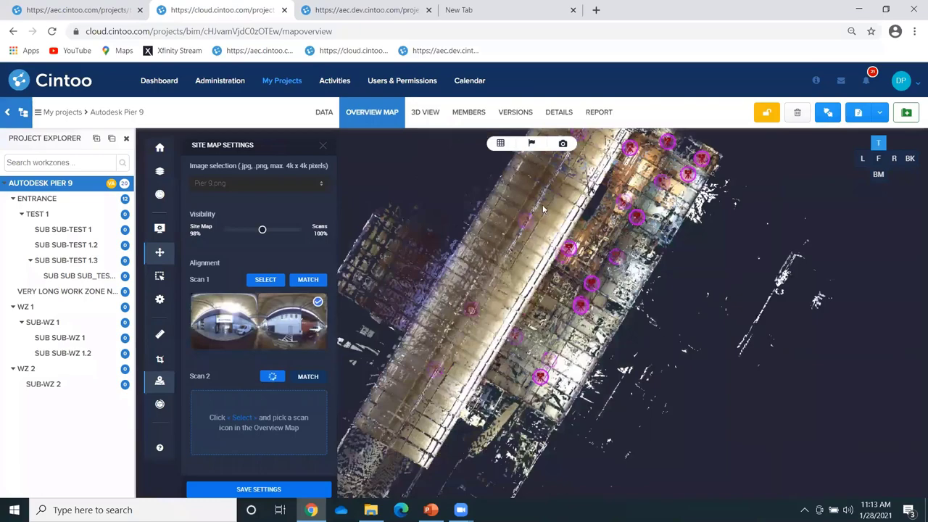
drag(604, 148, 586, 235)
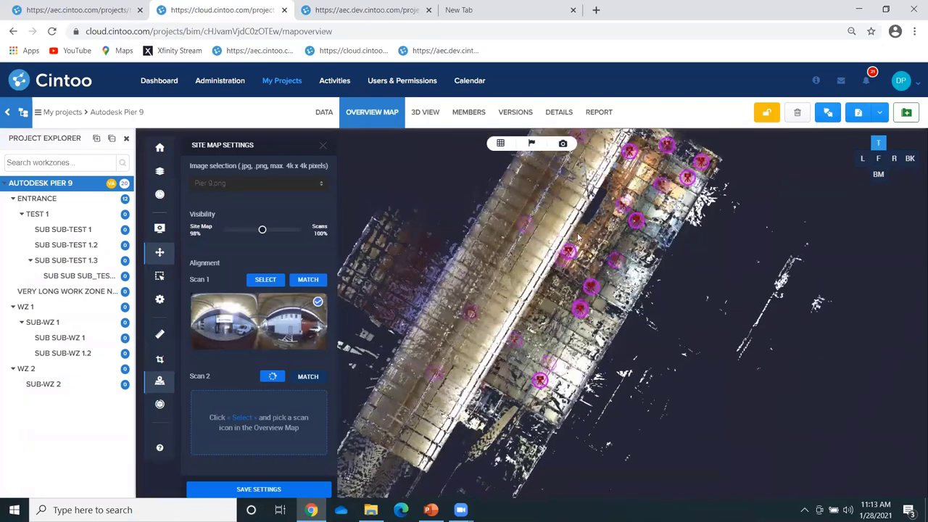
click(565, 213)
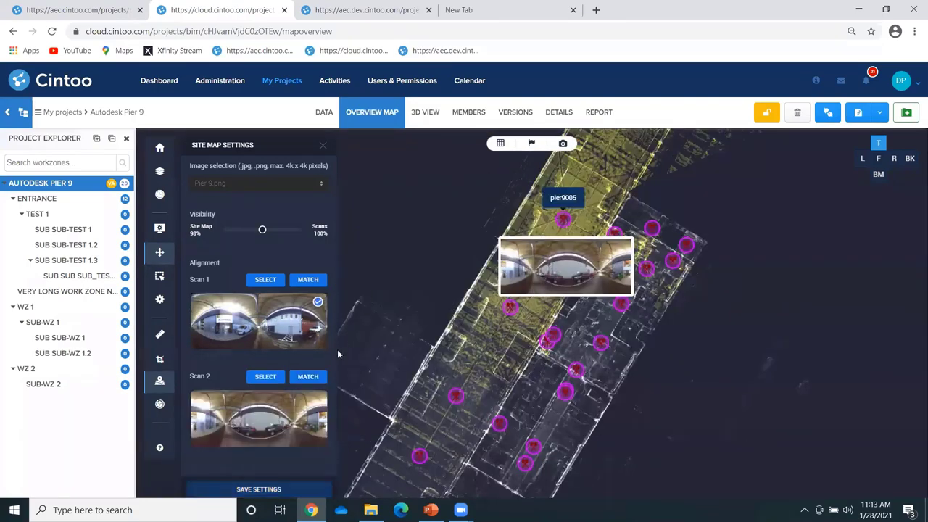
click(308, 377)
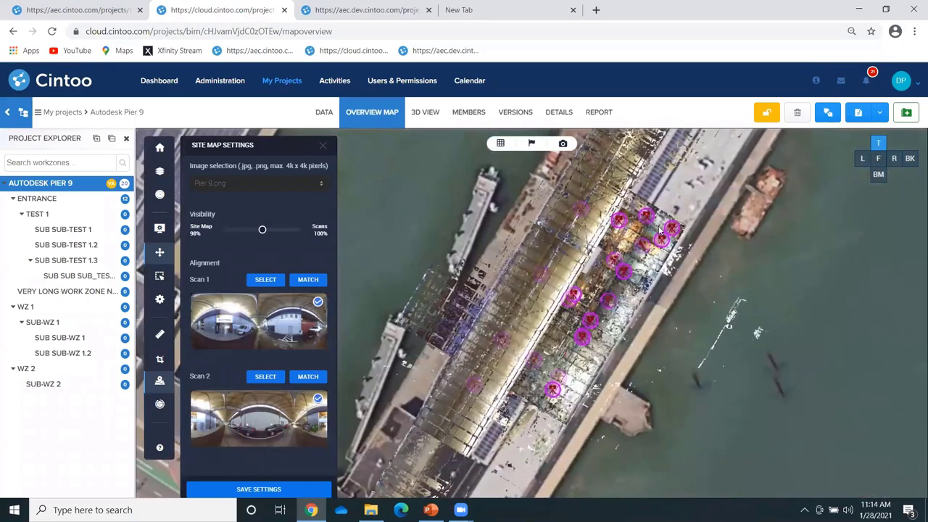
Check the scans against the pier edges and redo the Scan 2 match to refine the site map alignment
scroll(665, 353, up, 3)
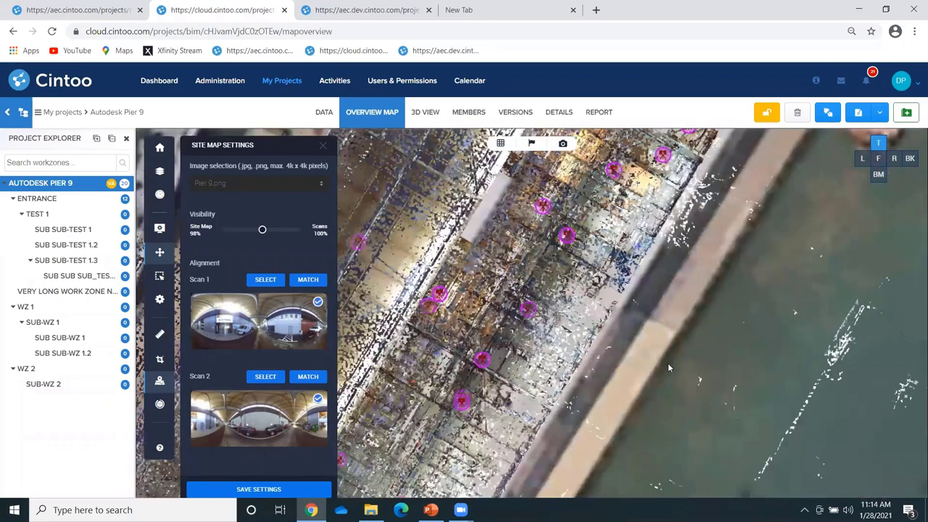
scroll(667, 359, up, 2)
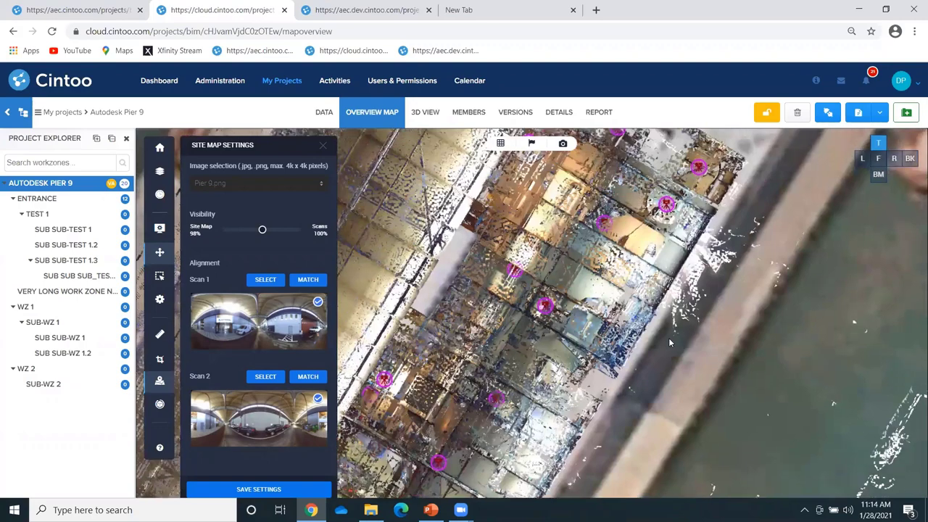
click(307, 378)
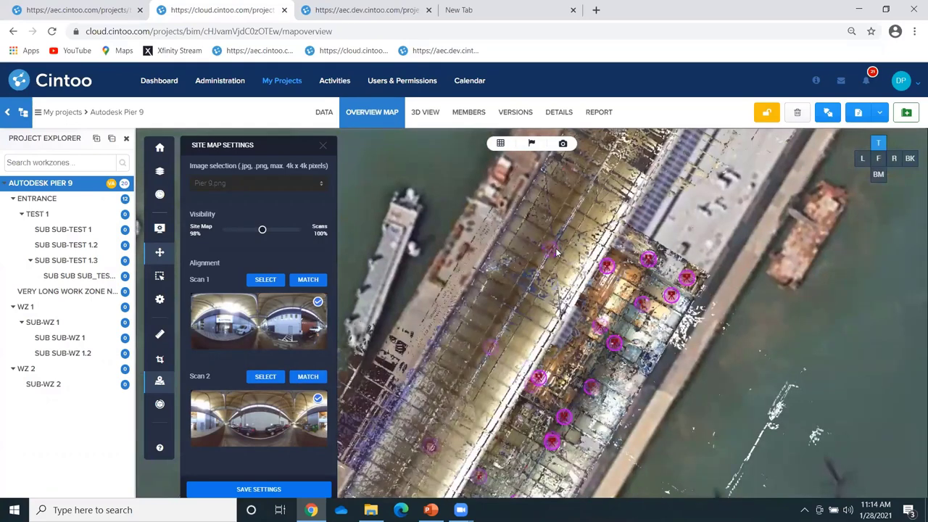
scroll(687, 415, down, 1)
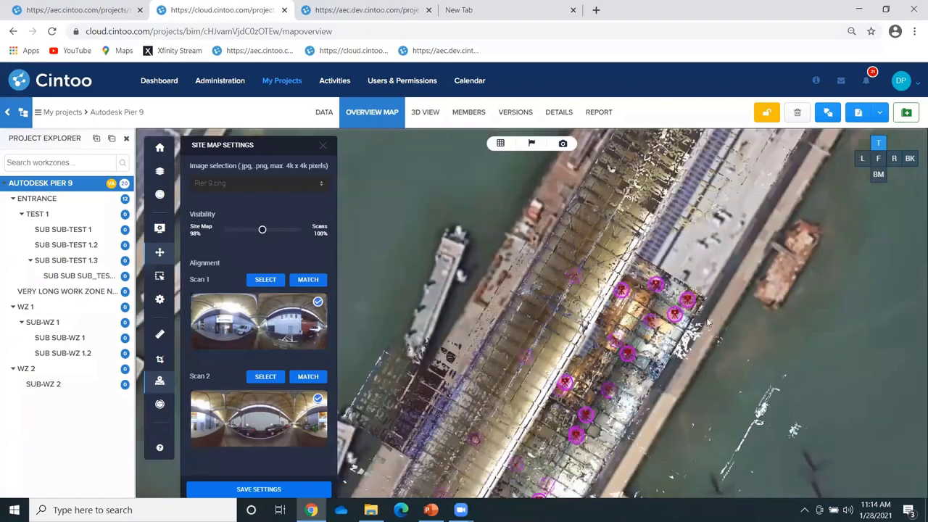
scroll(679, 297, down, 2)
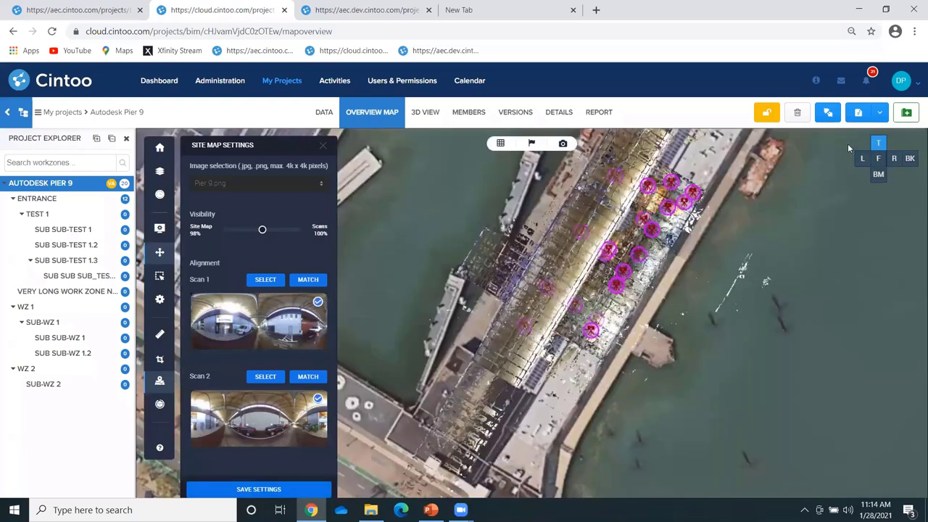
Save the site map settings and reload the overview map to view the aligned image with the scans
click(261, 490)
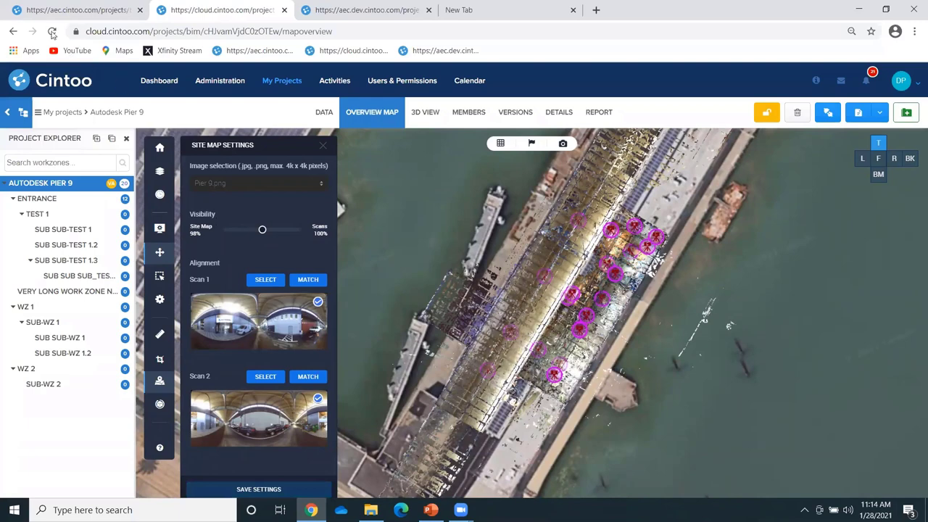
click(52, 32)
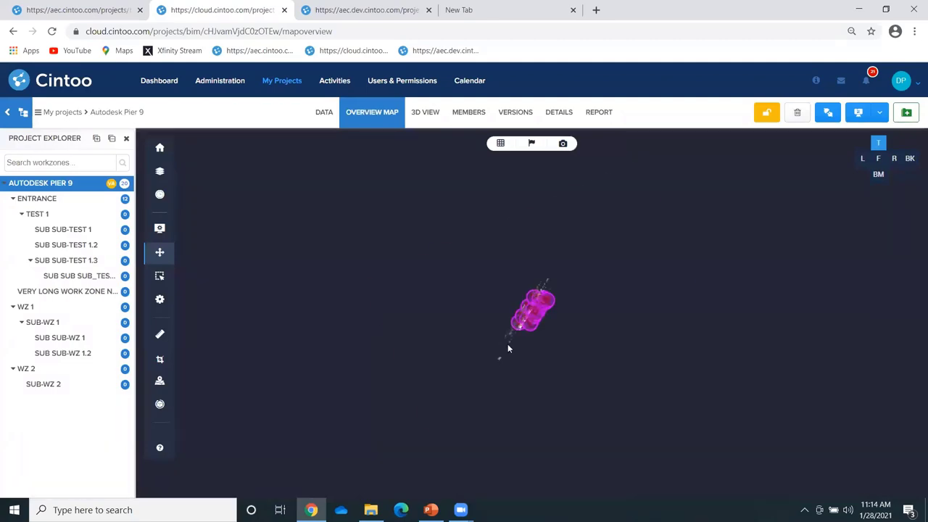
scroll(575, 335, up, 5)
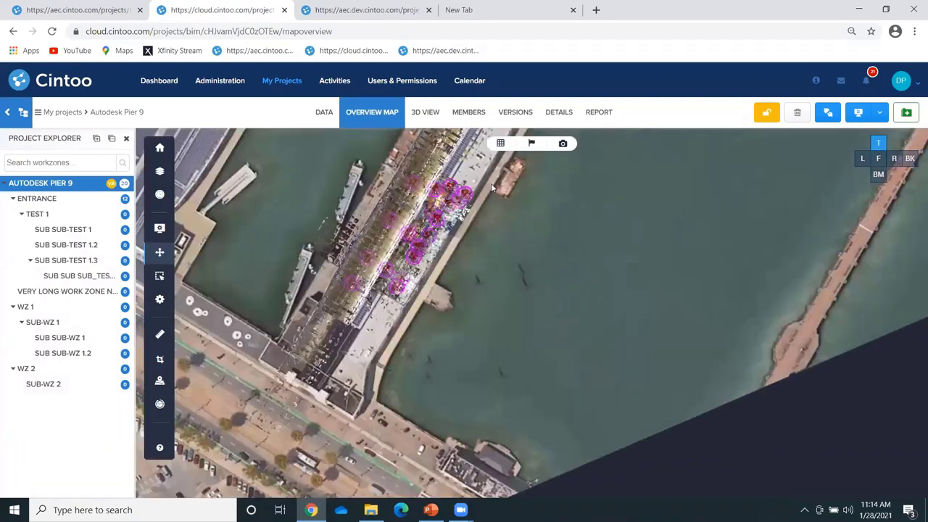
Switch the overview map's scan display to thin outlines over the site map and examine the scan positions on the pier
click(500, 142)
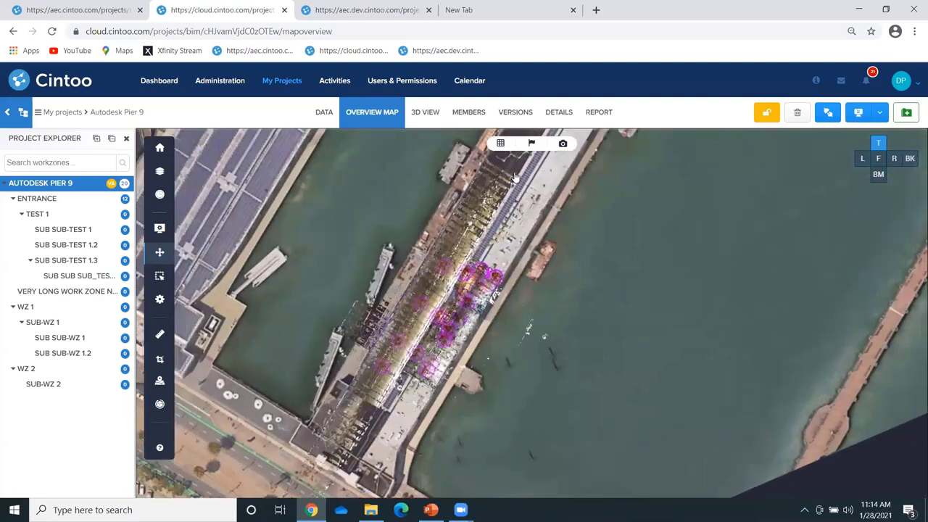
click(433, 222)
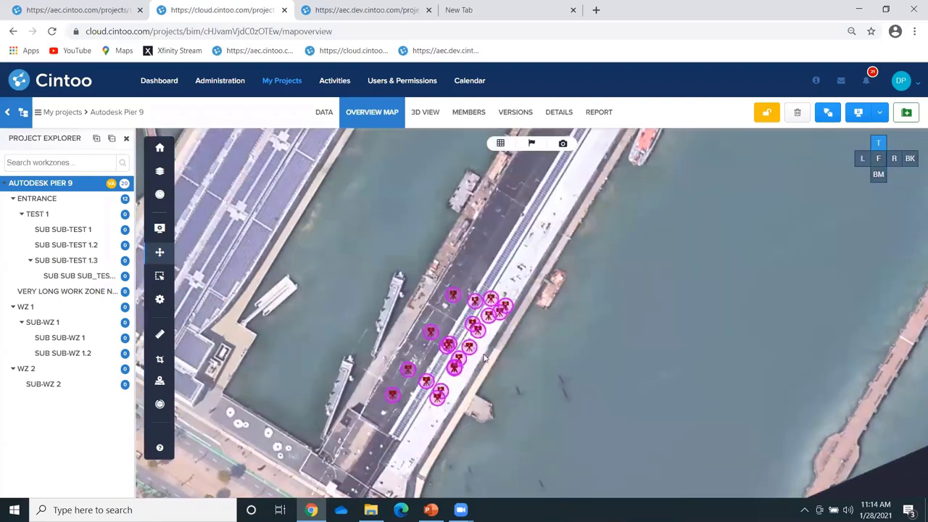
scroll(459, 254, up, 4)
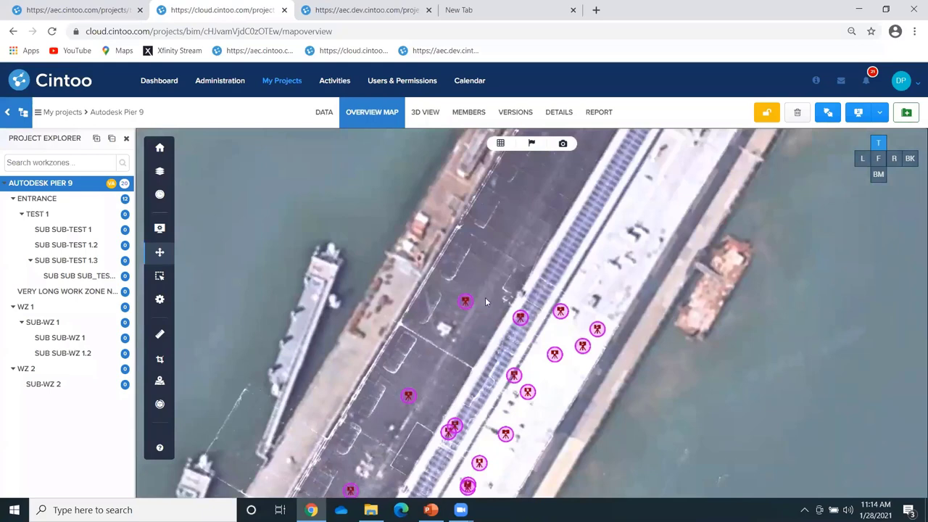
drag(532, 349, 527, 307)
scroll(525, 306, up, 3)
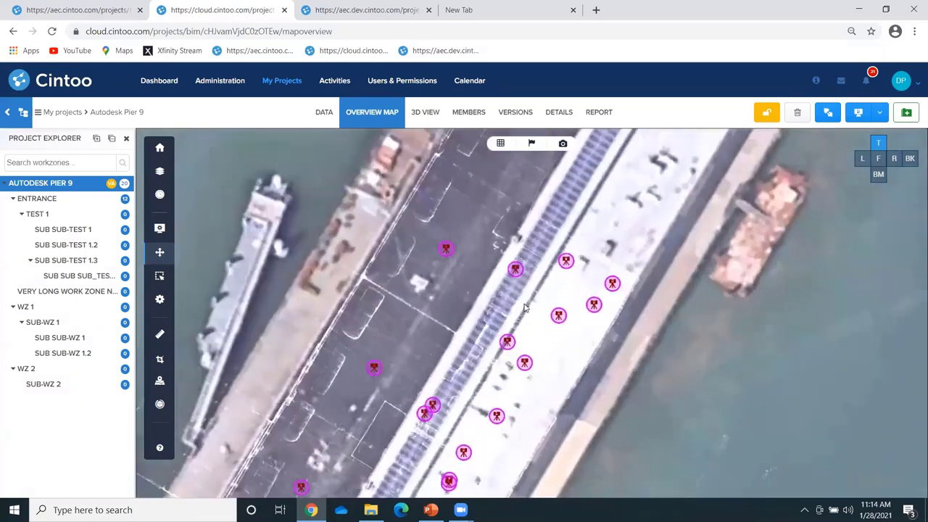
scroll(526, 310, down, 2)
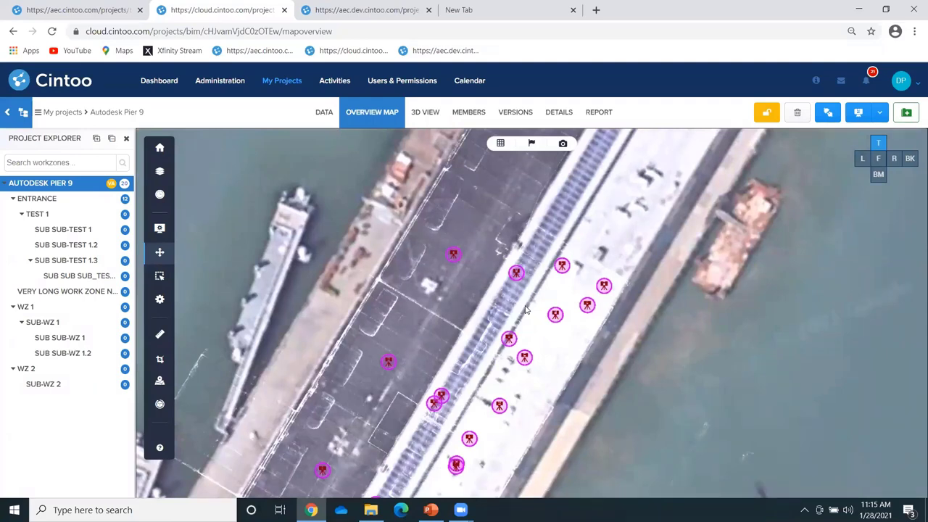
Turn on the full scan display over the pier site map in the overview map
scroll(526, 309, down, 2)
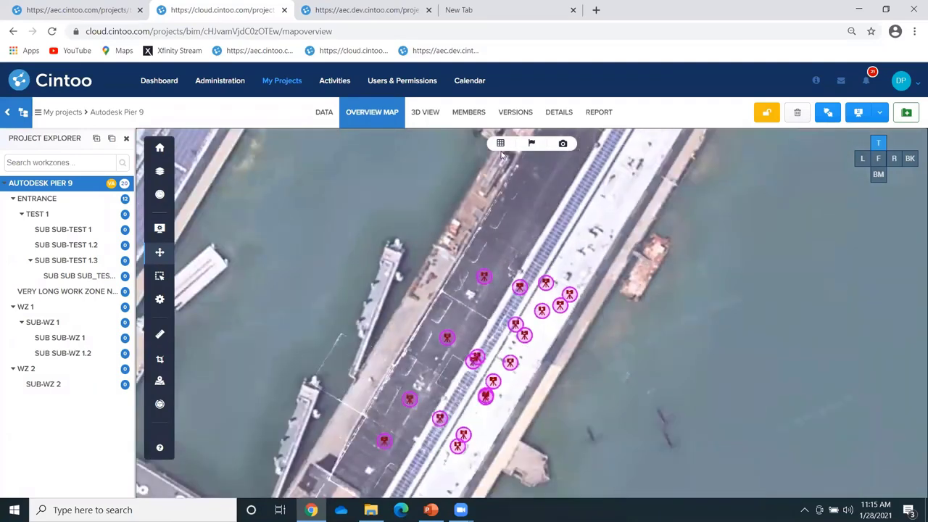
click(501, 143)
click(505, 162)
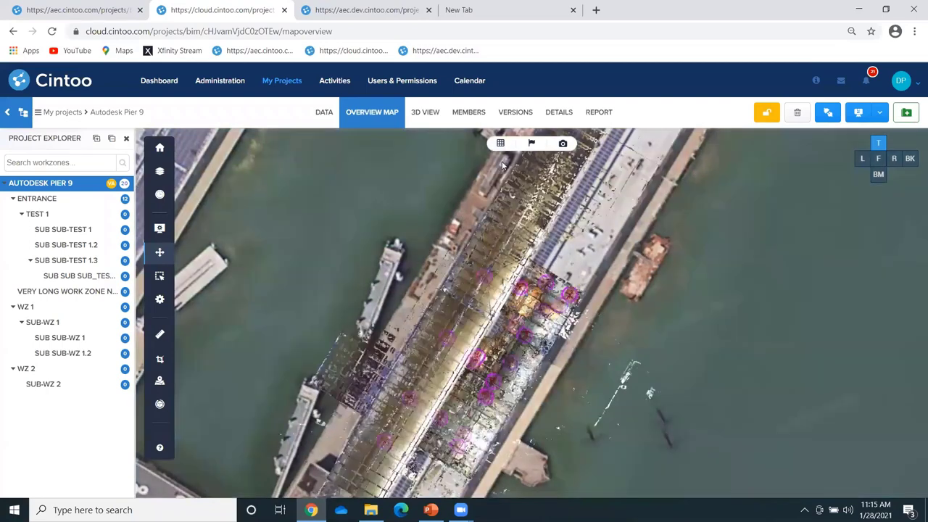
Open the 3D view, find the pier scans in the minimap and enter scan pier9001 from there
click(425, 114)
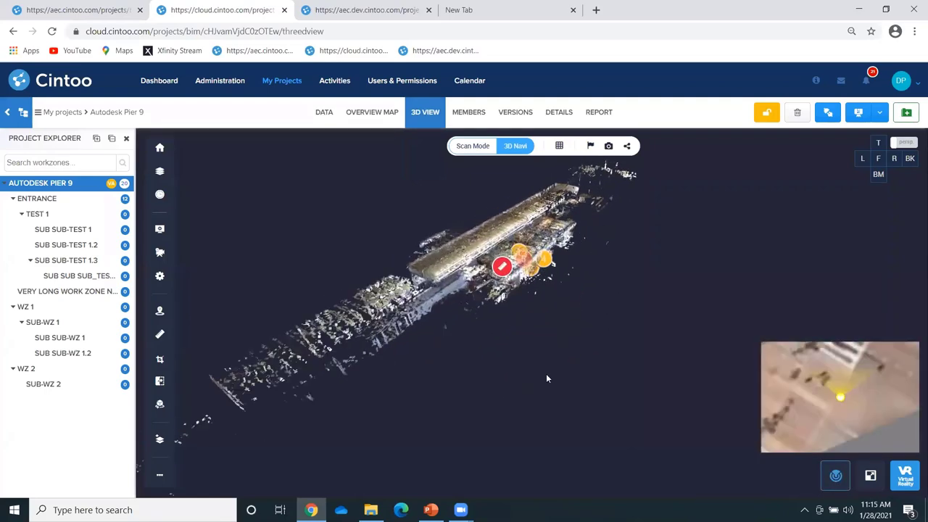
scroll(819, 386, down, 2)
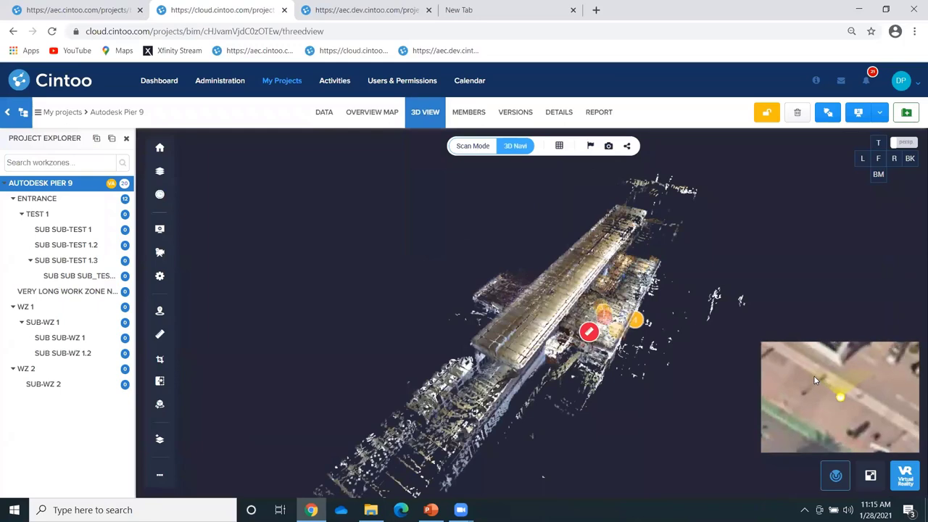
scroll(820, 386, down, 3)
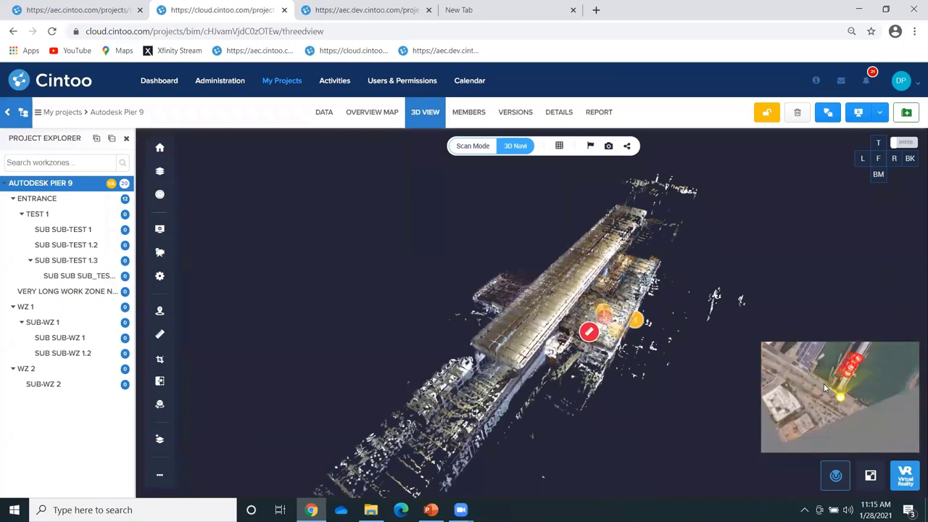
mouse_move(844, 404)
scroll(844, 403, up, 3)
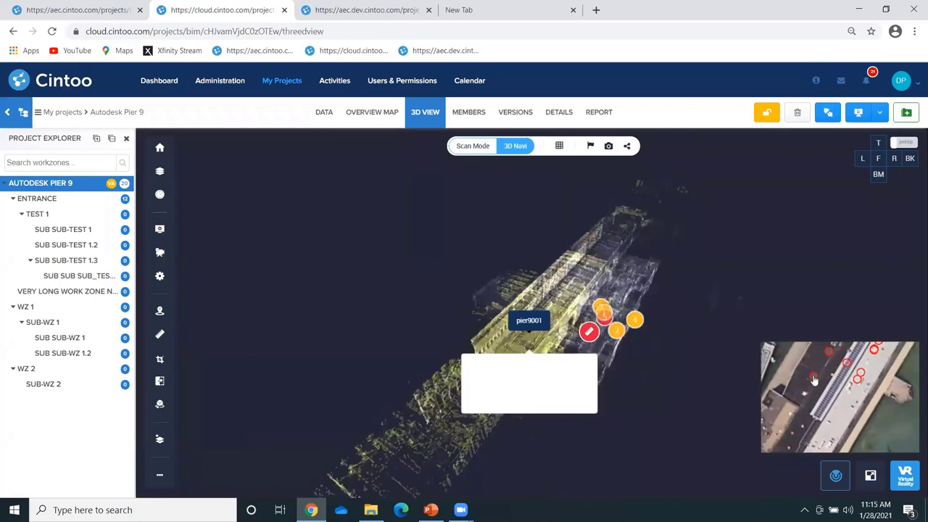
click(814, 377)
drag(720, 372, 712, 195)
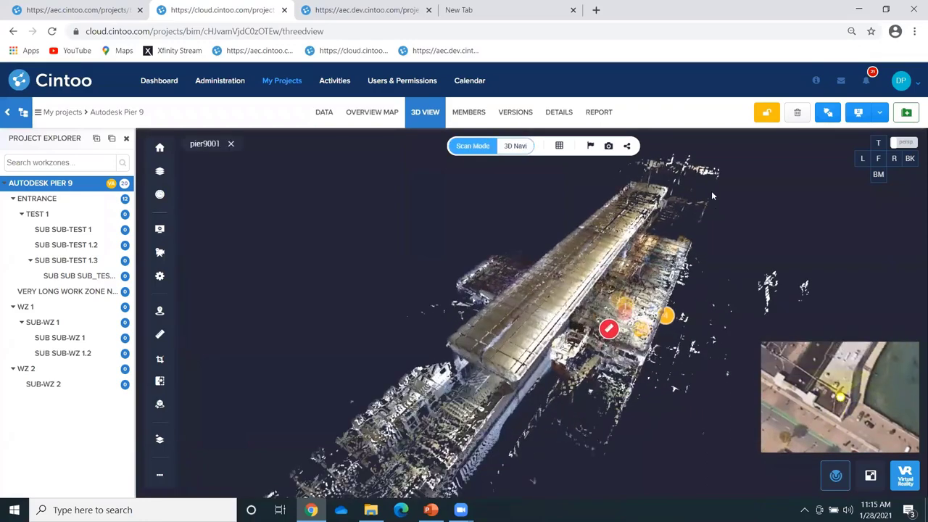
double_click(575, 308)
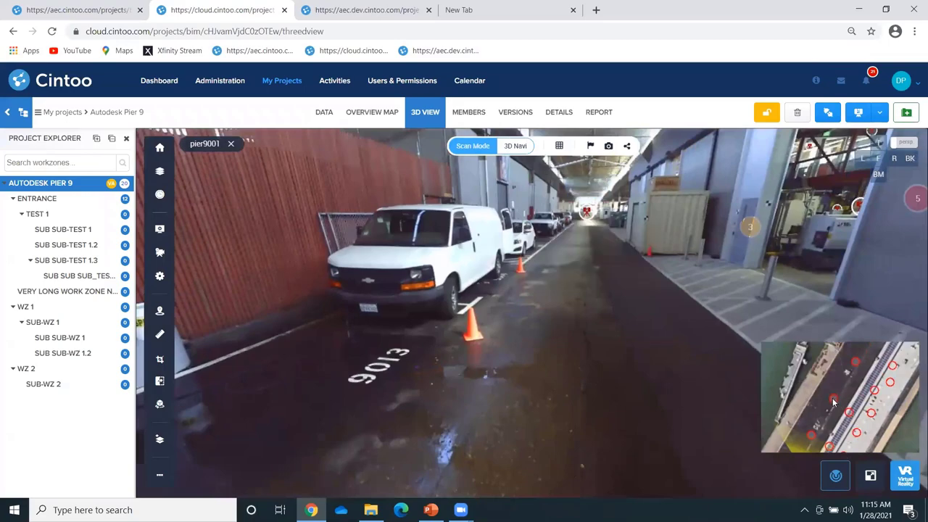
Move along the pier through scans pier9004, pier9005 and pier9006 using the minimap
click(834, 402)
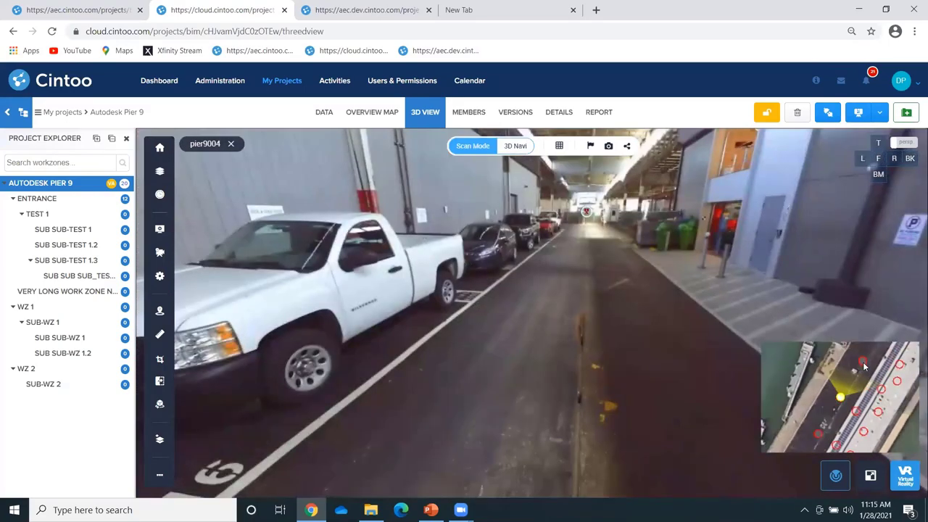
click(864, 364)
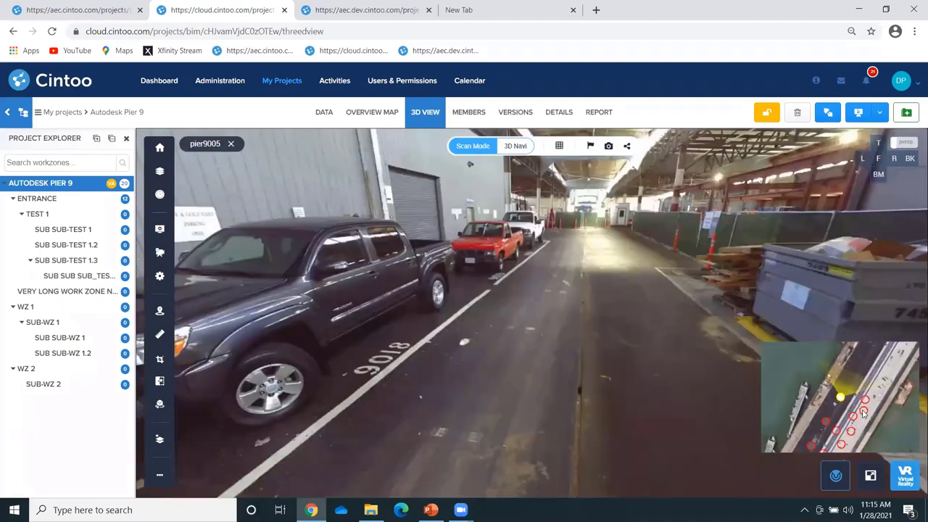
click(863, 411)
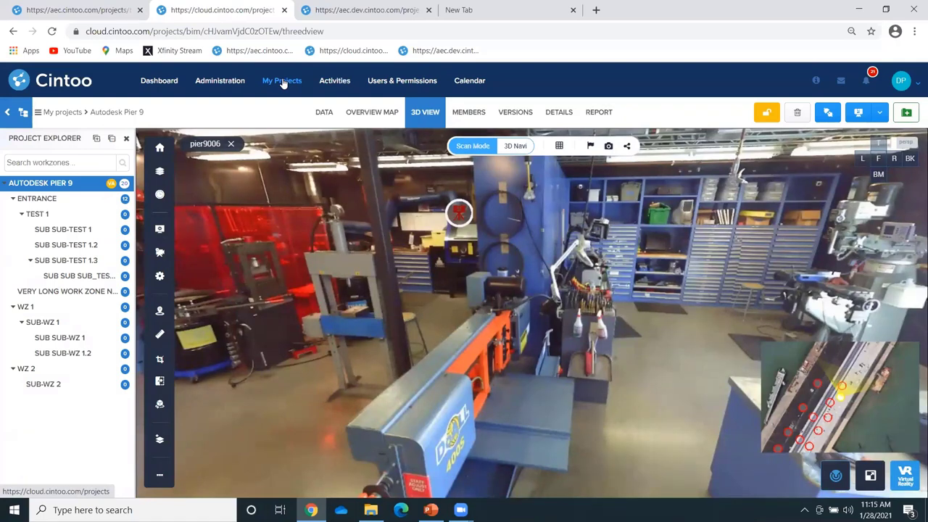
Return to the project list, search for "oak" and open the Oakland Train Station project
click(283, 84)
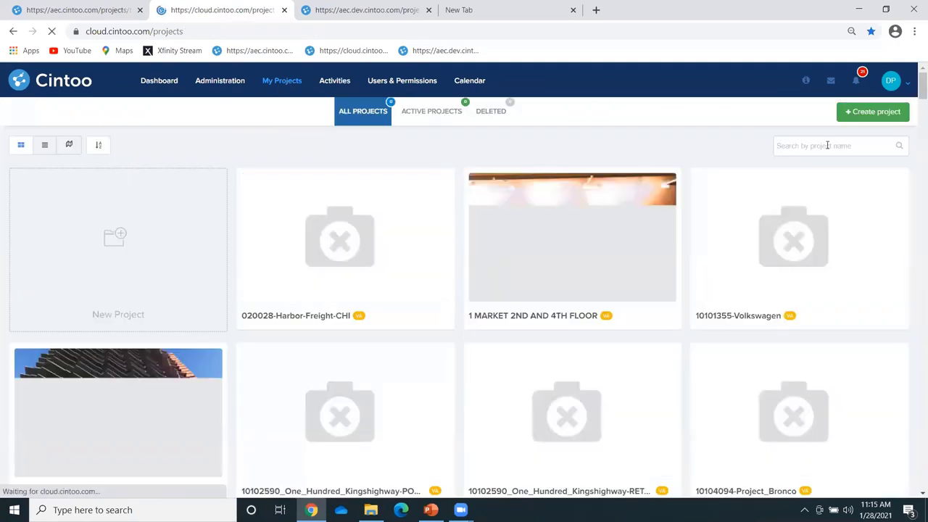
click(828, 145)
text(da)
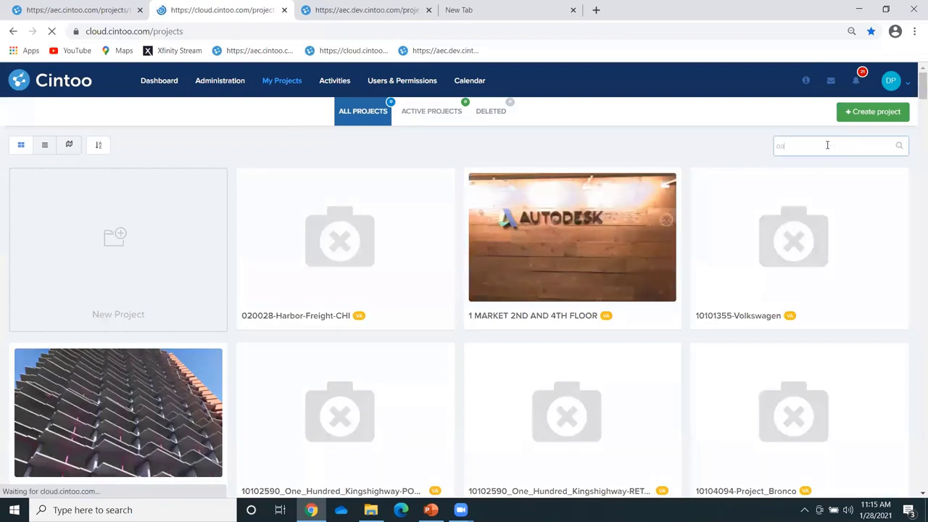
text(k)
mouse_move(592, 274)
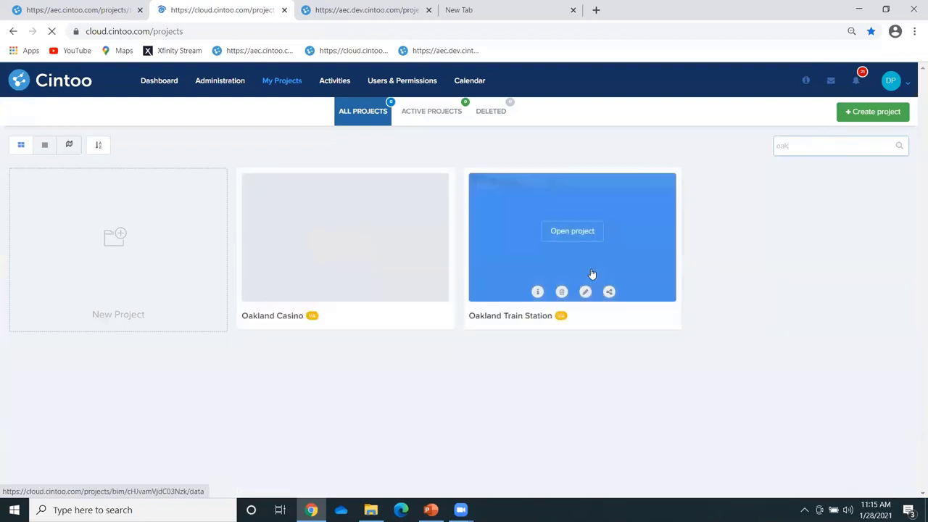
click(571, 232)
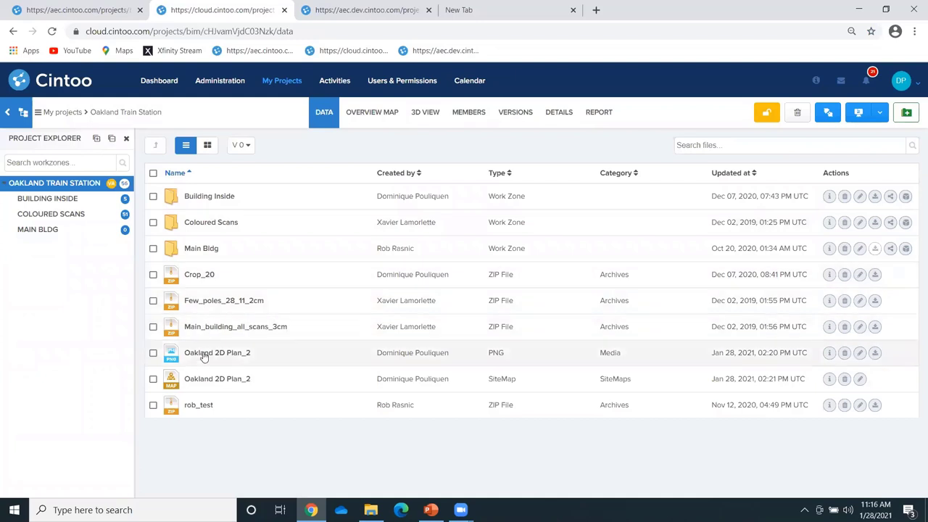
Delete the existing Oakland 2D Plan_2 site map and PNG image from the project data
click(153, 380)
click(153, 353)
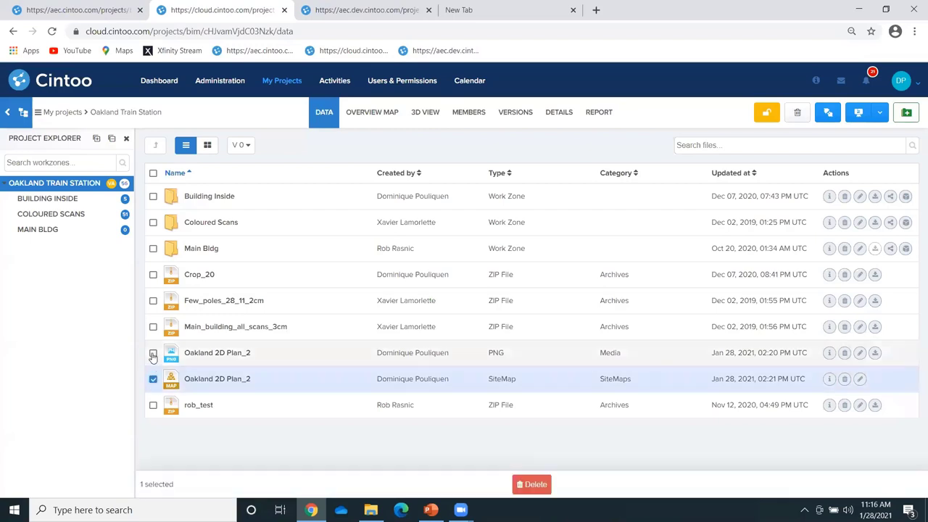
click(605, 485)
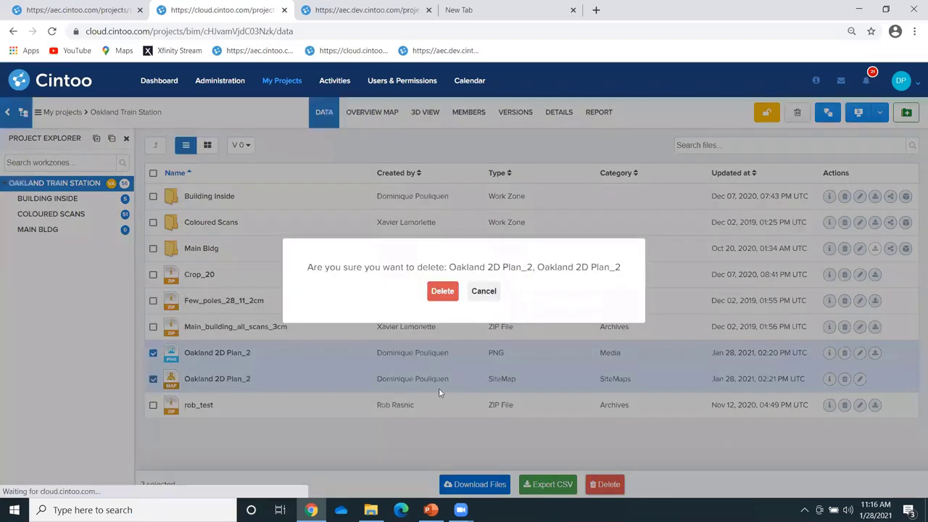
click(443, 292)
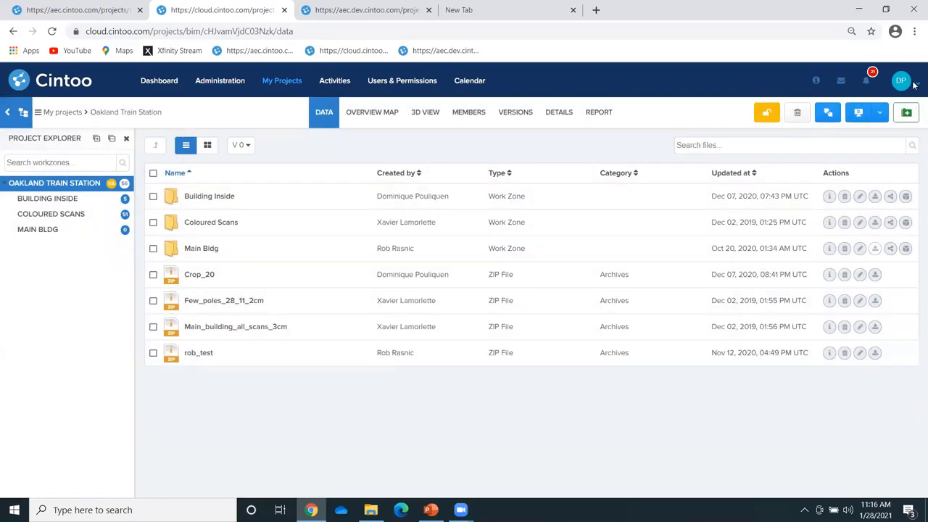
Upload Oakland 2D Plan_2.png from the Desktop to the project as a document
click(880, 114)
click(880, 115)
click(880, 115)
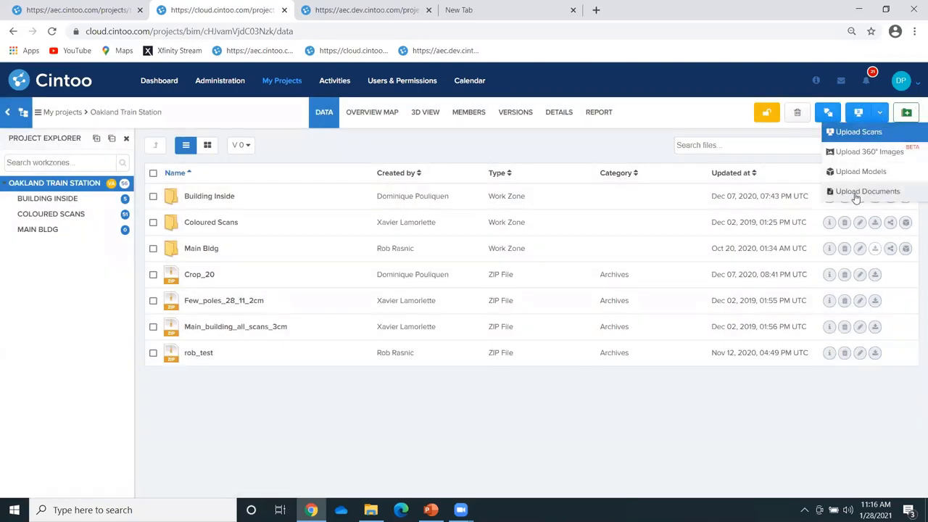
click(867, 192)
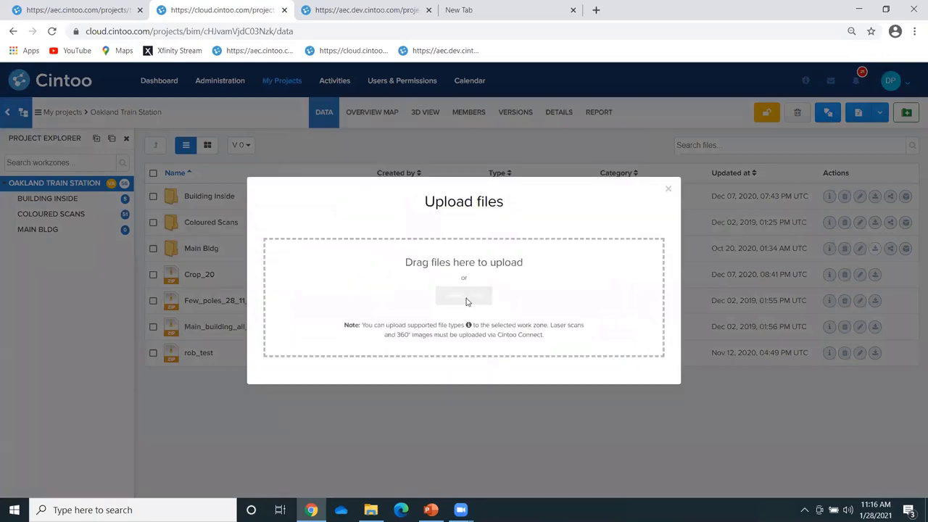
click(332, 243)
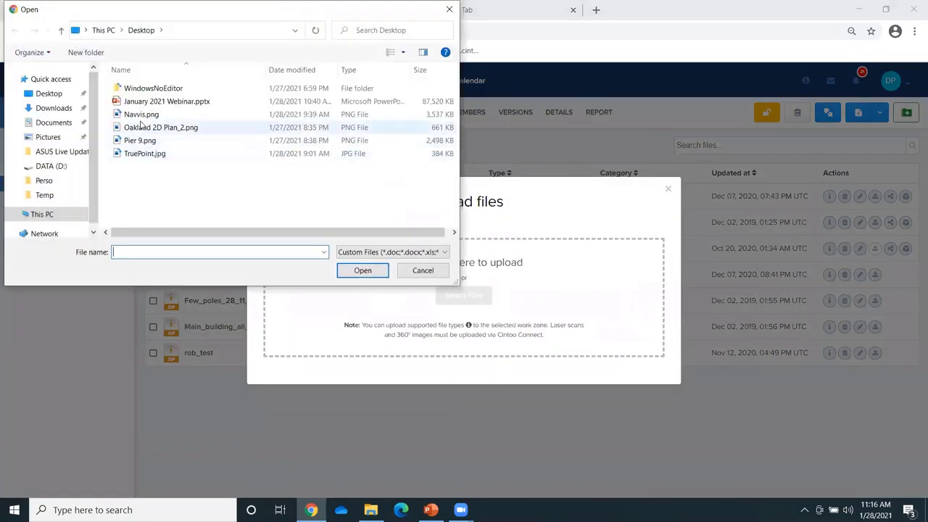
click(145, 128)
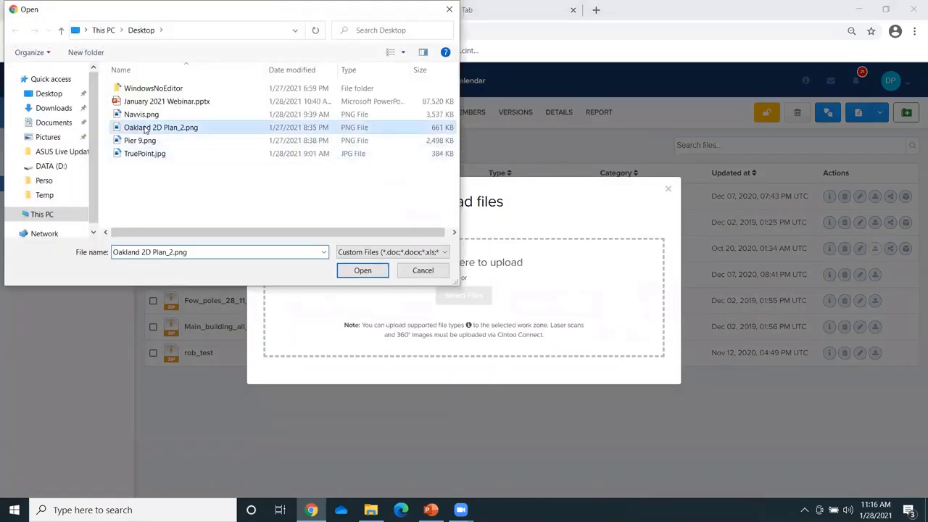
click(363, 271)
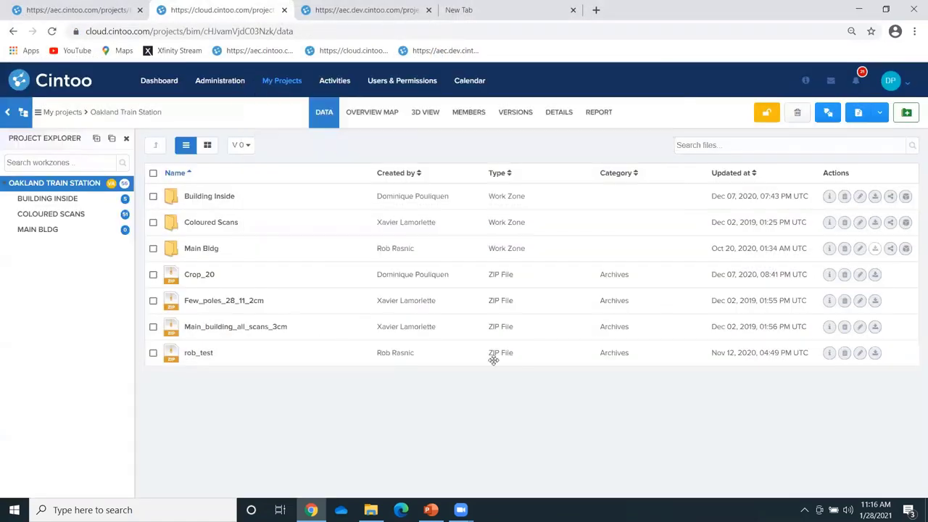
Choose Oakland 2D Plan_2.png as the overview map's site map image and set its visibility to 99%, with scans at 100%
click(382, 115)
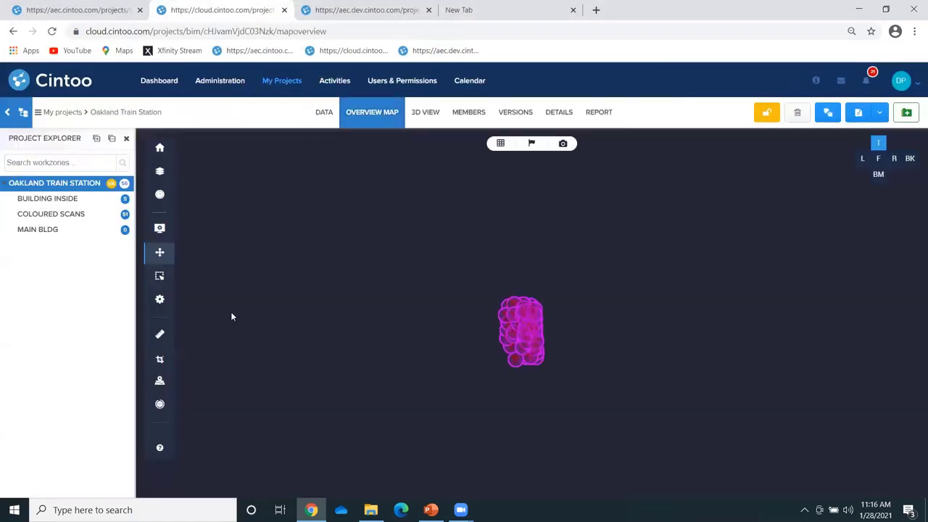
click(160, 383)
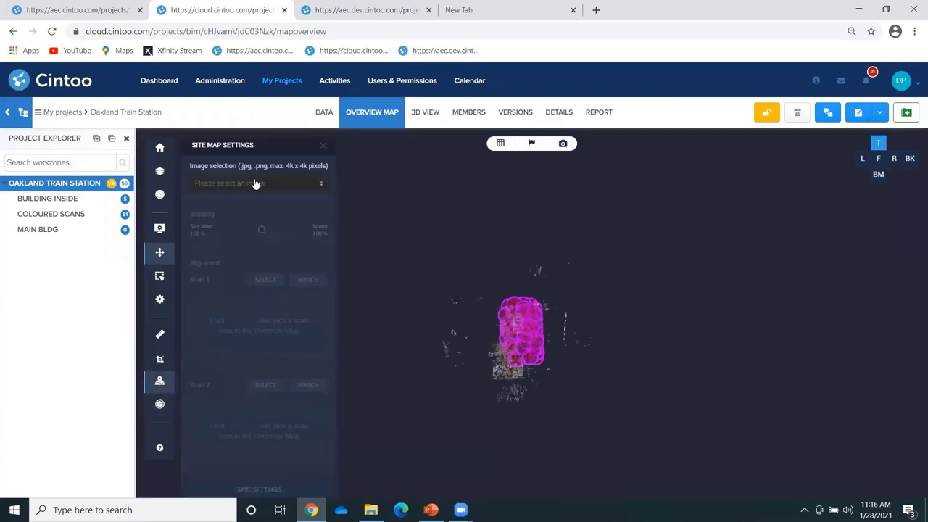
click(255, 185)
click(240, 220)
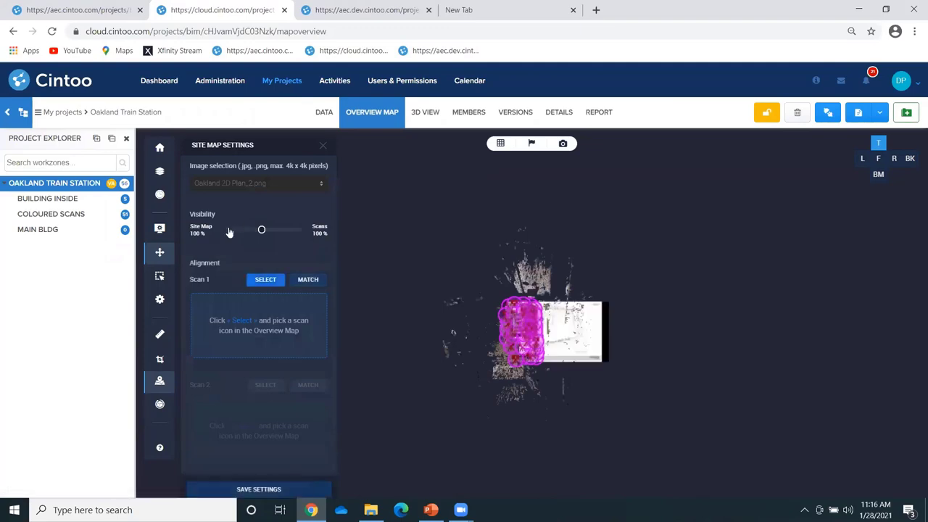
scroll(491, 281, up, 5)
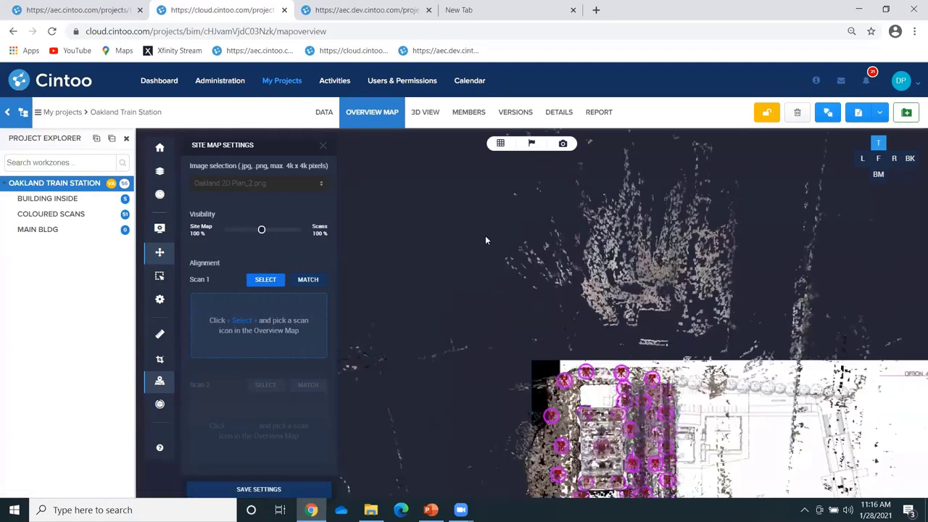
drag(486, 240, 446, 183)
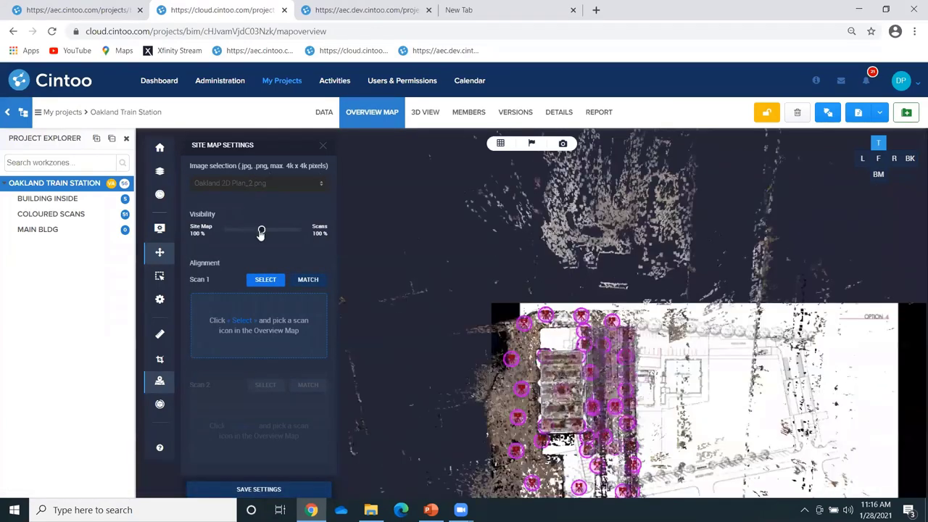
mouse_move(261, 233)
mouse_down()
mouse_move(290, 232)
mouse_move(209, 226)
mouse_move(262, 229)
mouse_up()
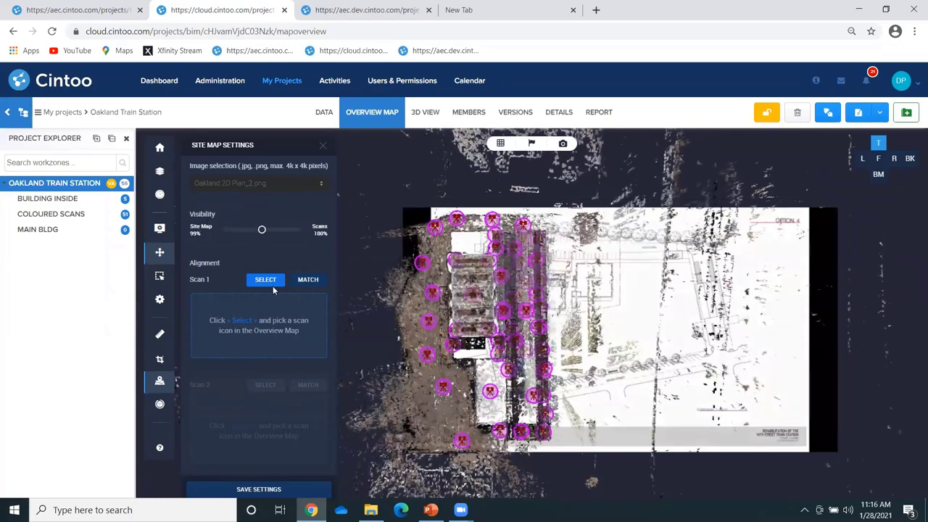
Align the plan by matching the trainstation scan above the building as Scan 1 and a scan beside the building's tracks as Scan 2
click(273, 284)
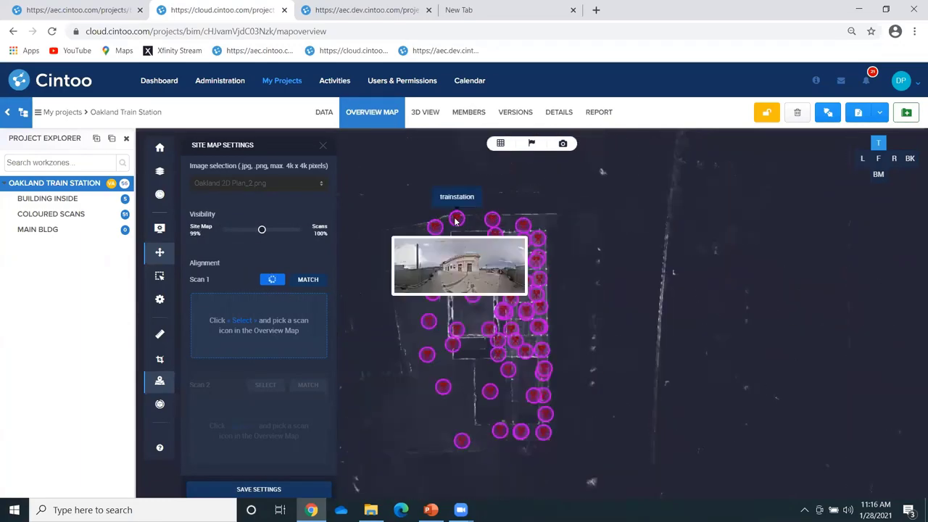
click(457, 220)
click(309, 280)
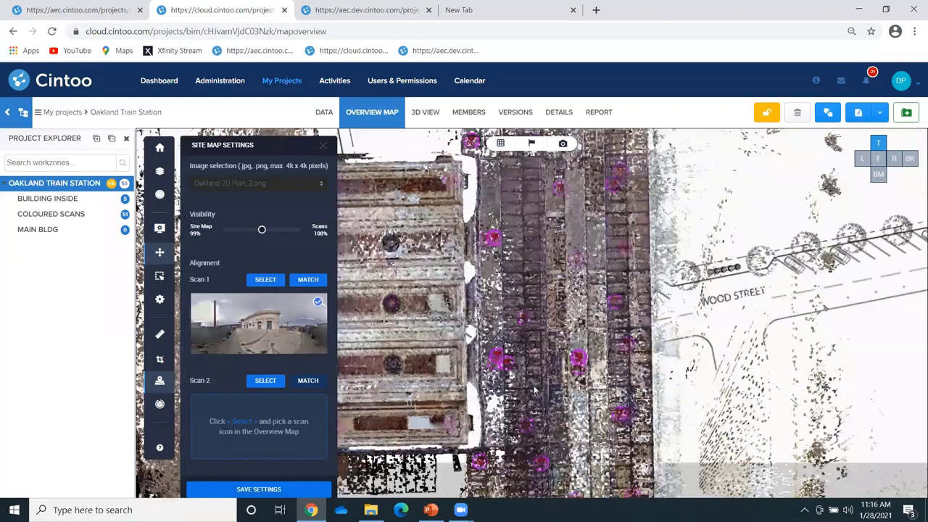
click(265, 382)
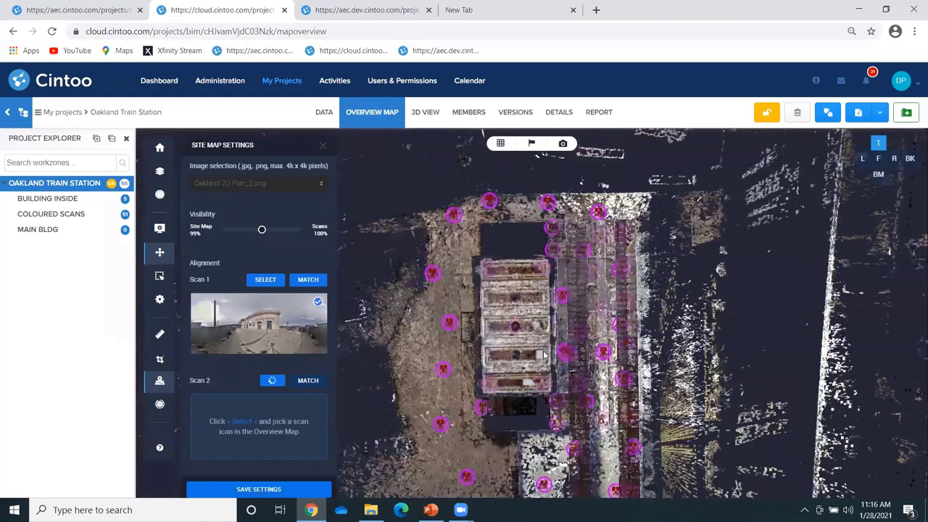
click(566, 353)
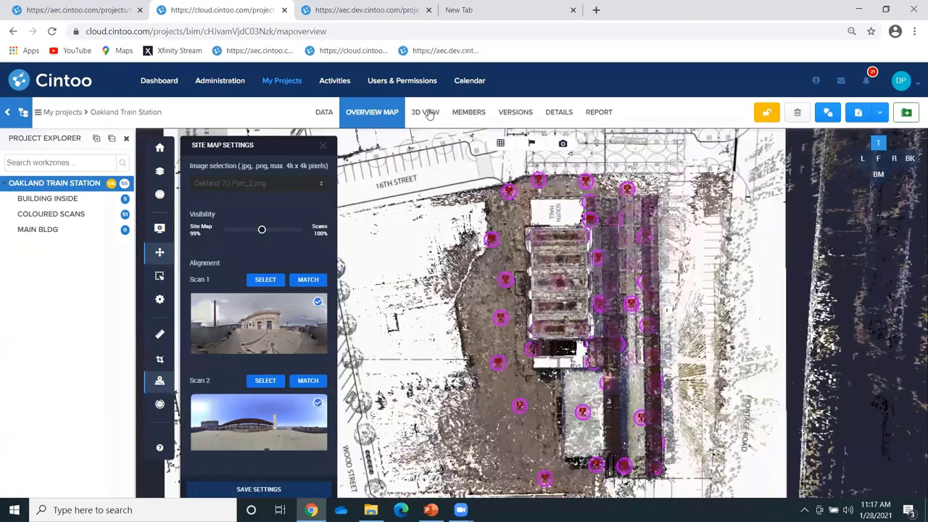
Open the Oakland Train Station 3D view and use the minimap to enter scan trainzf5 inside the station building
click(427, 113)
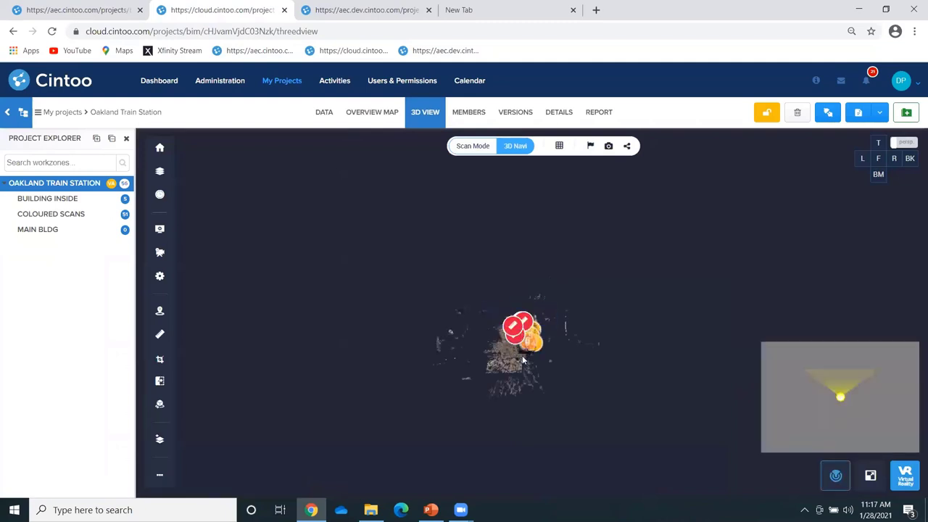
scroll(486, 365, up, 2)
scroll(486, 365, up, 5)
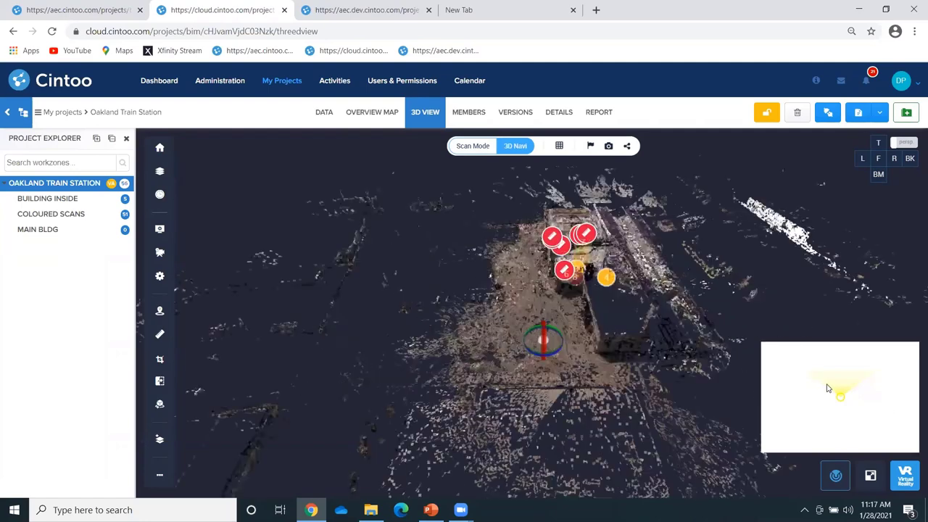
mouse_move(829, 385)
mouse_down()
mouse_move(843, 390)
mouse_move(827, 384)
mouse_up()
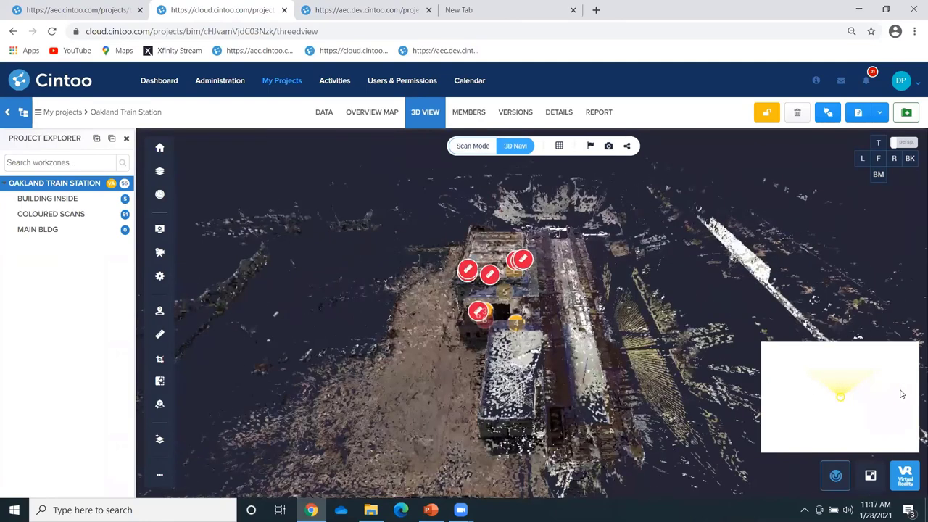
drag(903, 395, 831, 431)
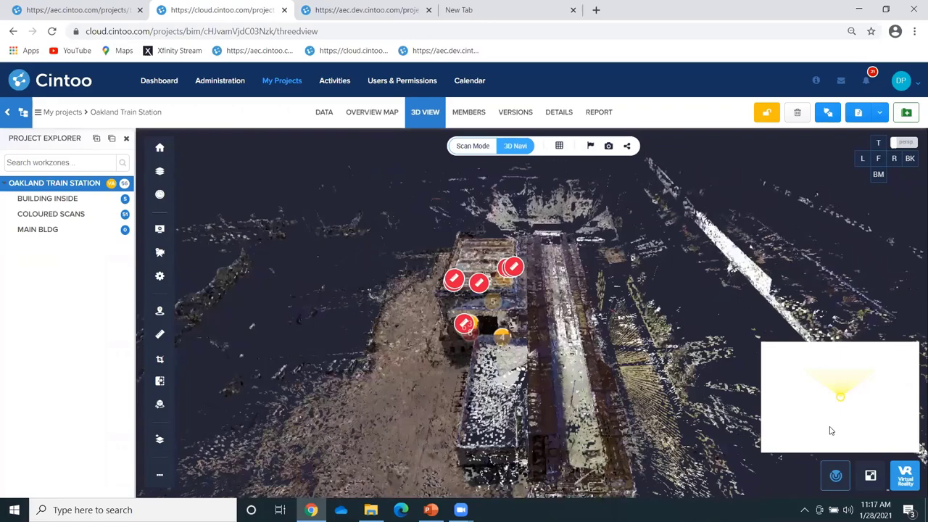
click(828, 382)
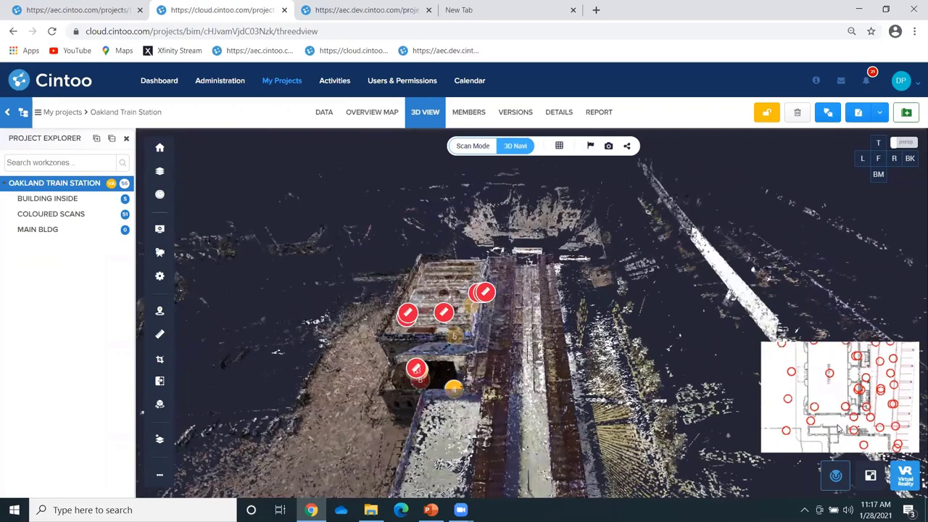
scroll(834, 406, up, 3)
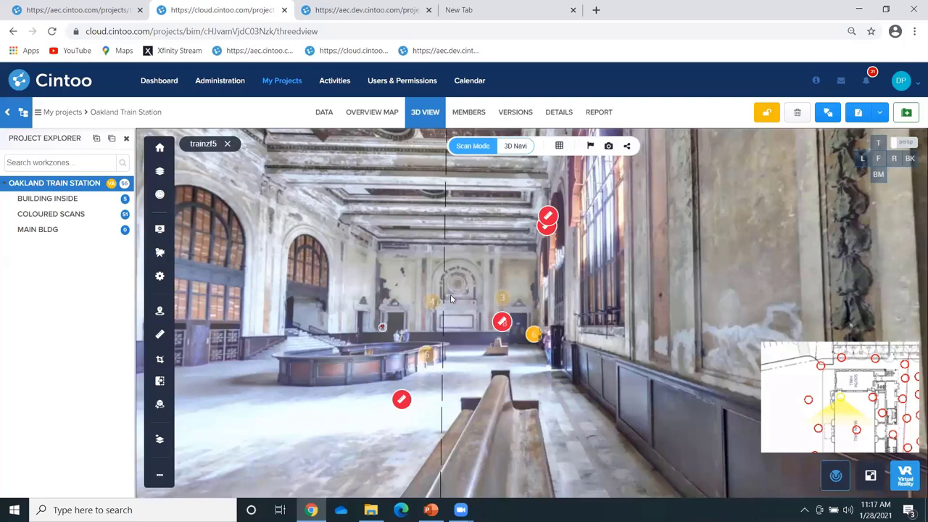
Return to the overview map and examine the aligned Oakland plan around the scan positions
click(372, 113)
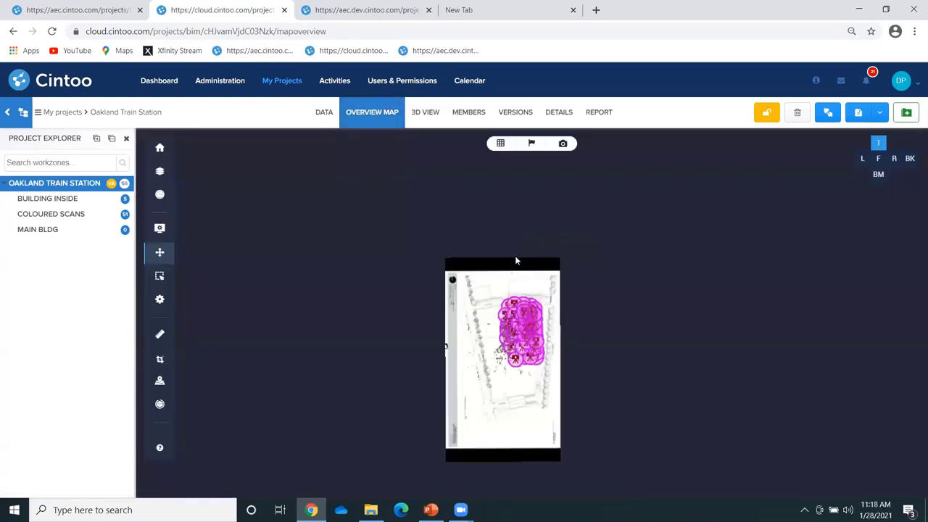
scroll(478, 397, up, 1)
scroll(478, 398, up, 3)
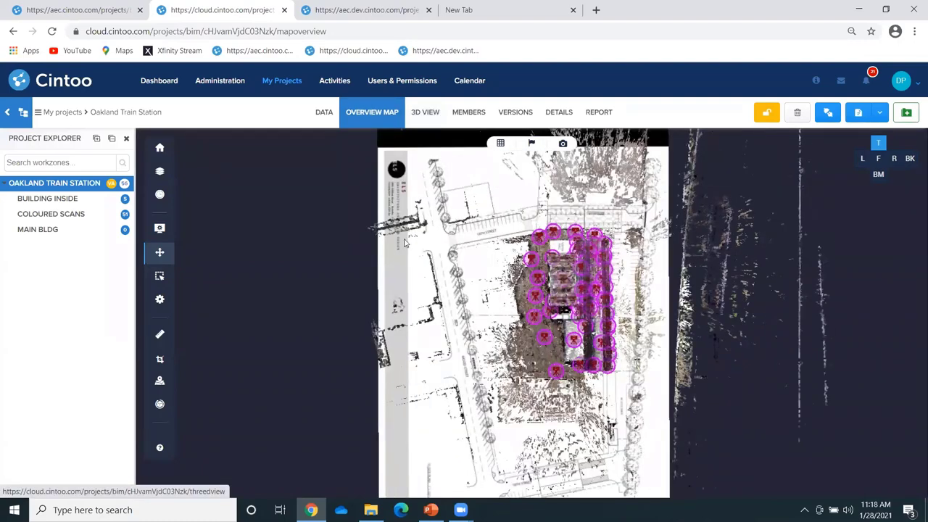
Switch to the TruePoint 51726 project and hide its BIM Model work zone in the 3D view
click(361, 22)
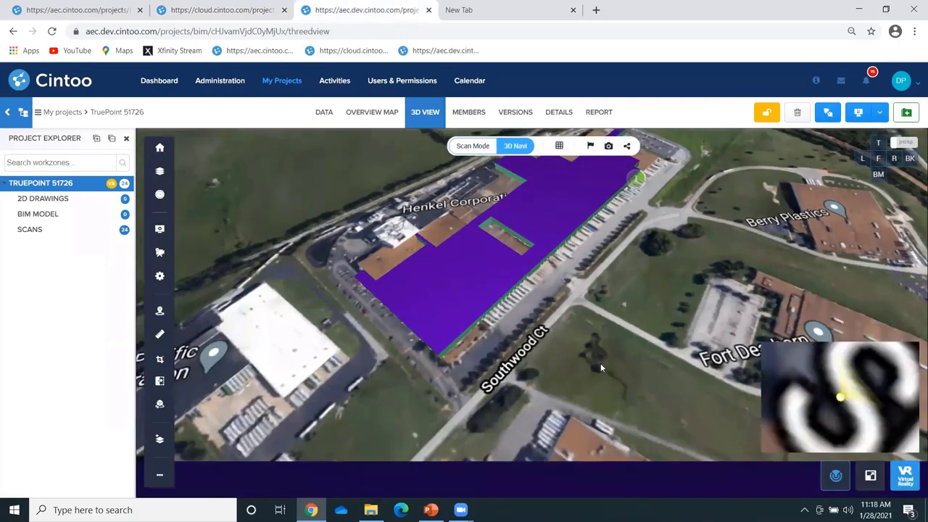
drag(526, 390, 666, 327)
scroll(665, 326, up, 5)
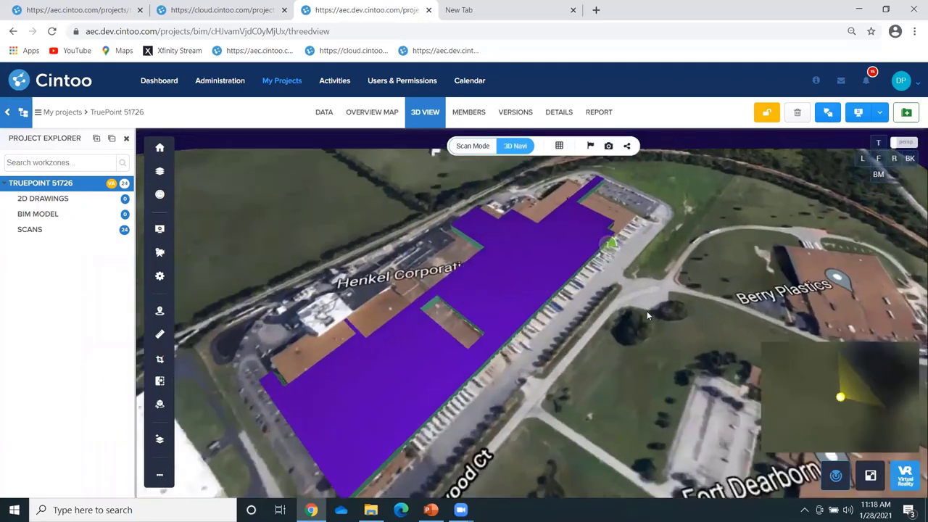
scroll(650, 310, down, 2)
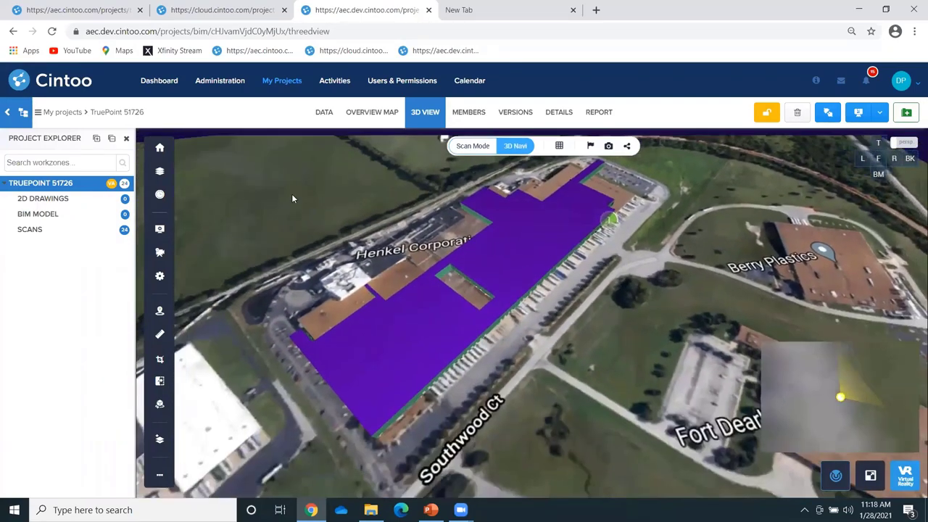
click(160, 172)
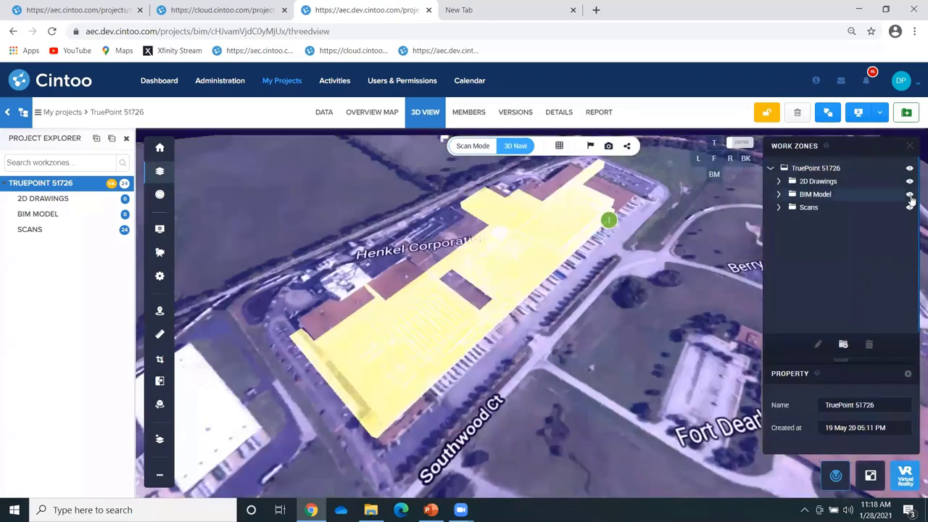
click(911, 197)
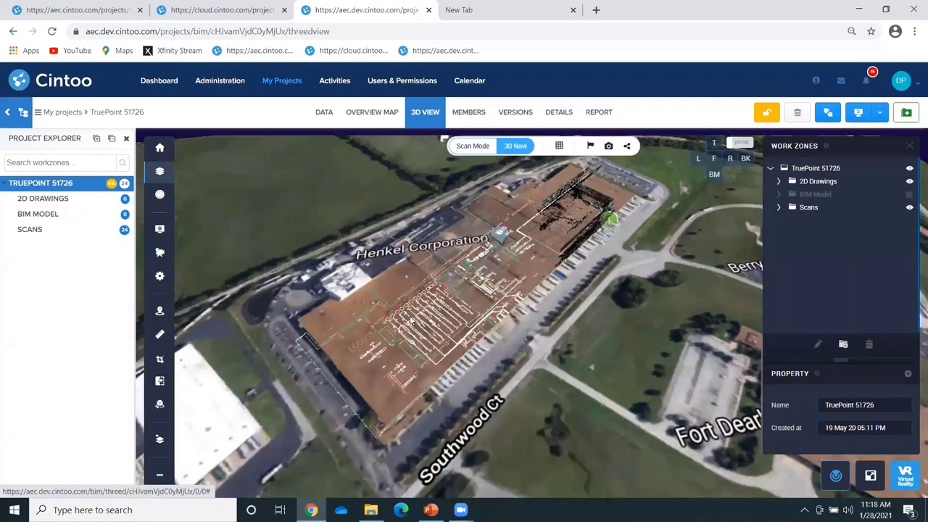
Display the TruePoint 51726 scans in 3D Surface mode and turn on Backface in the display settings
scroll(518, 212, up, 5)
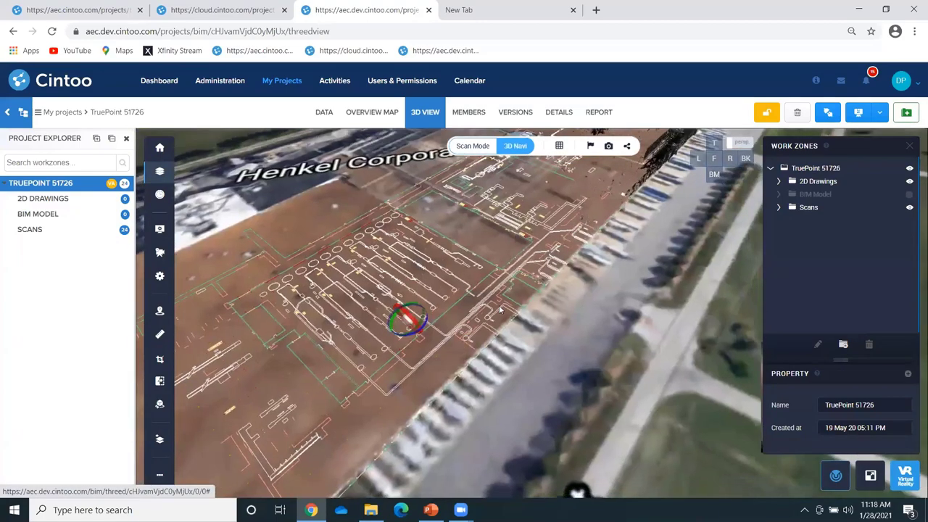
drag(499, 310, 566, 160)
scroll(560, 153, up, 5)
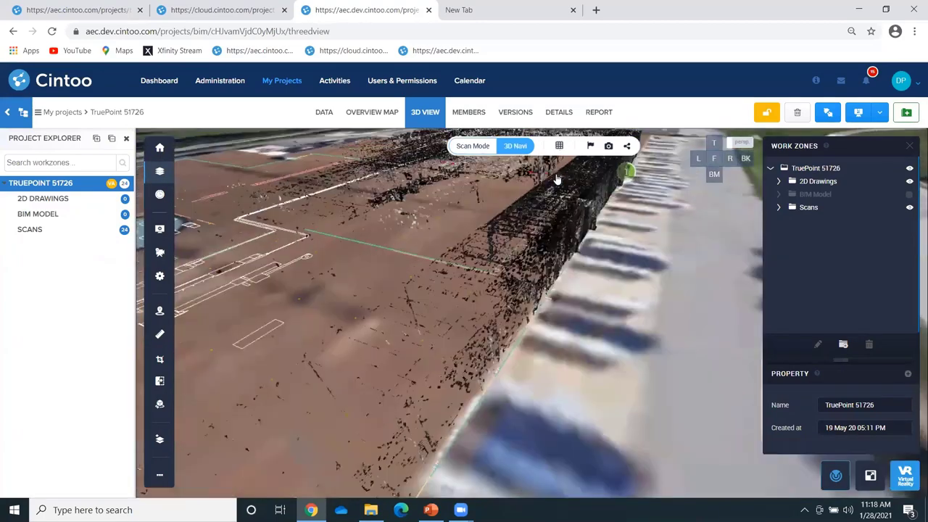
click(559, 146)
click(544, 230)
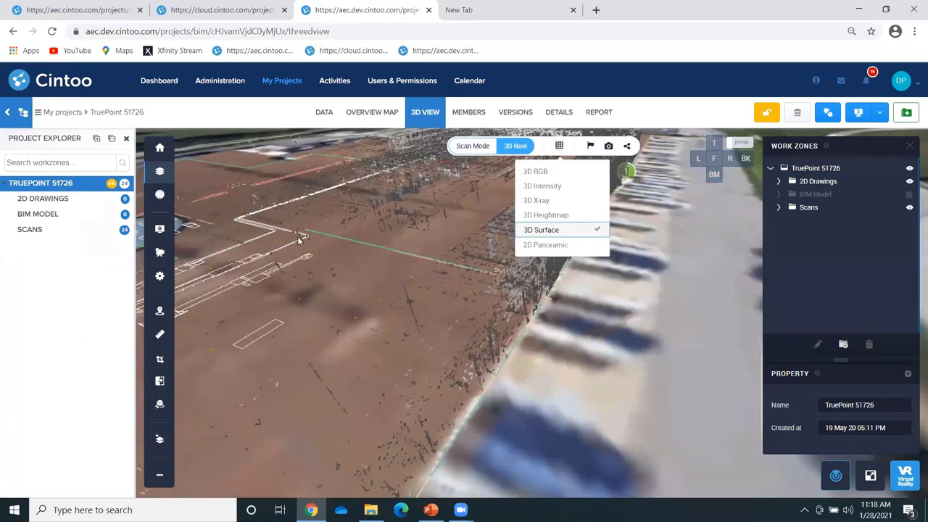
click(174, 235)
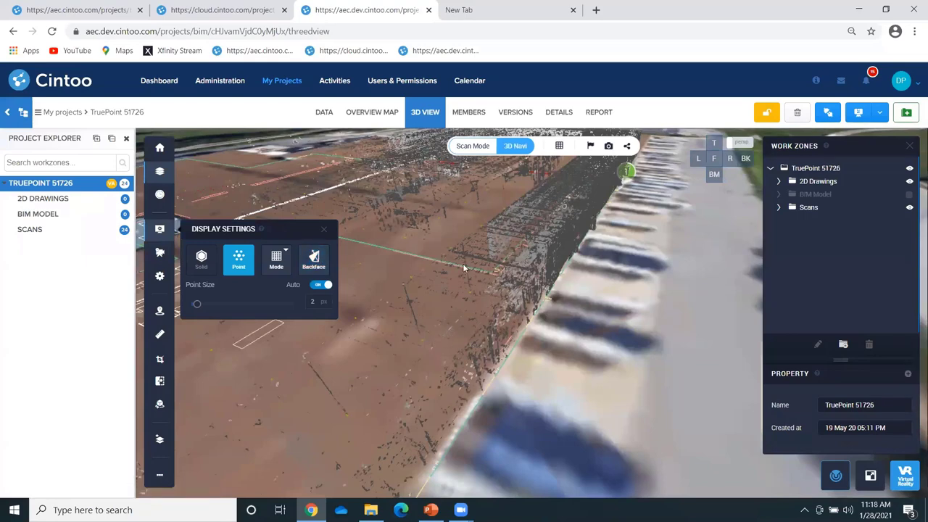
drag(341, 268, 361, 268)
drag(505, 269, 529, 237)
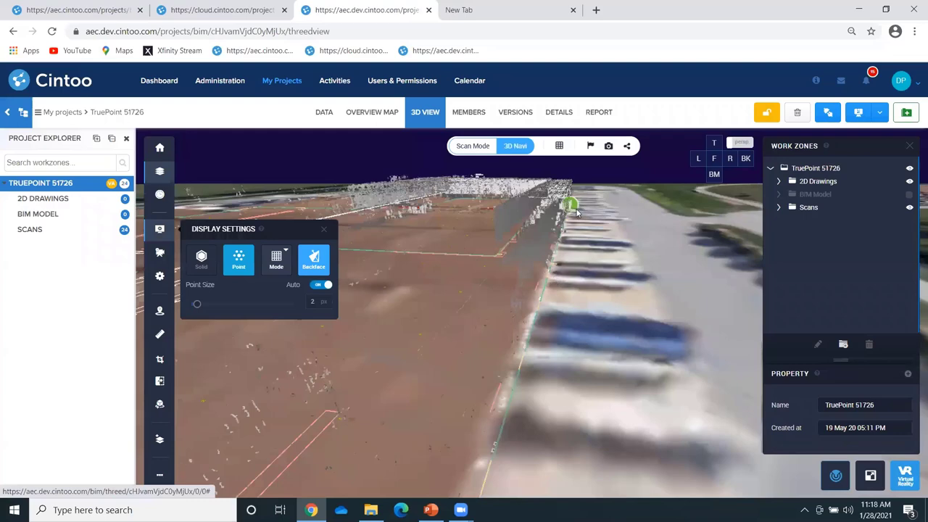
Examine how the scans line up with the 2D drawings and satellite site map along the parking-side wall, and switch to the PowerPoint presentation
drag(606, 253, 477, 275)
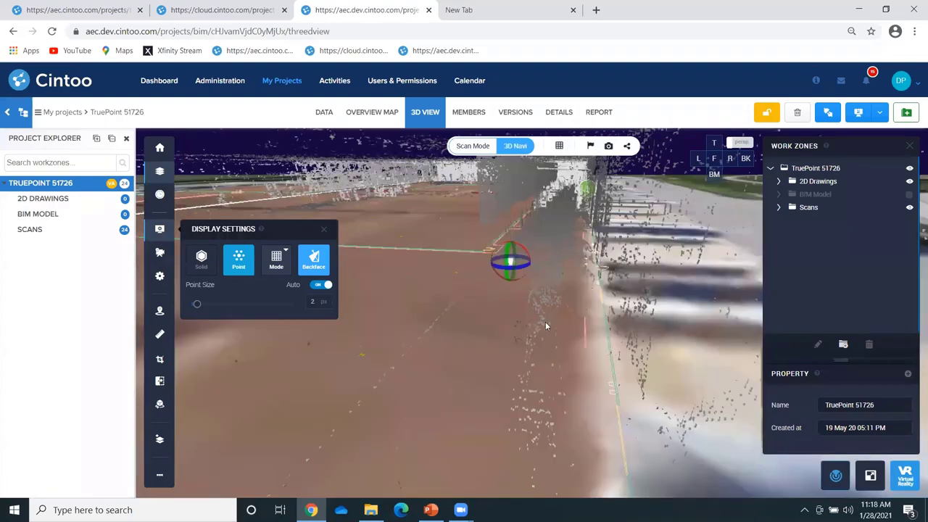
drag(545, 326, 571, 330)
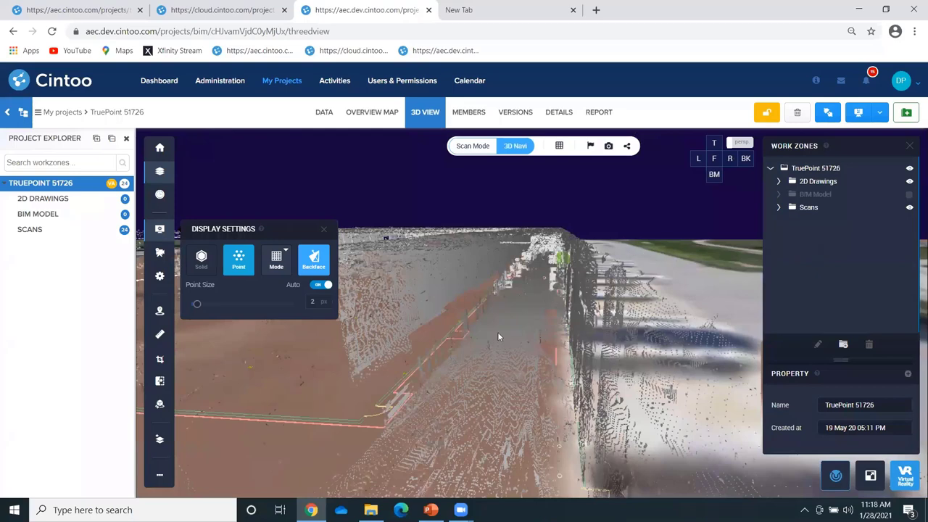
drag(531, 402, 546, 281)
drag(500, 379, 566, 338)
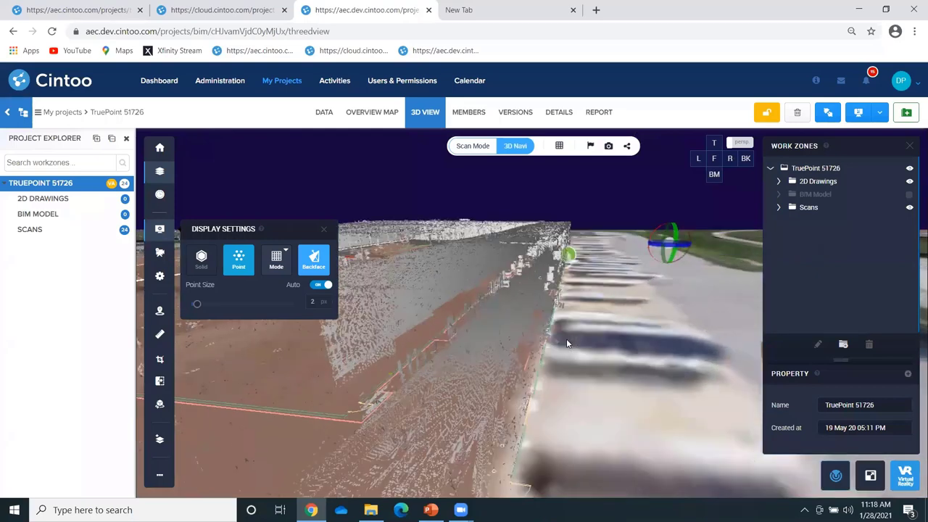
drag(576, 375, 563, 396)
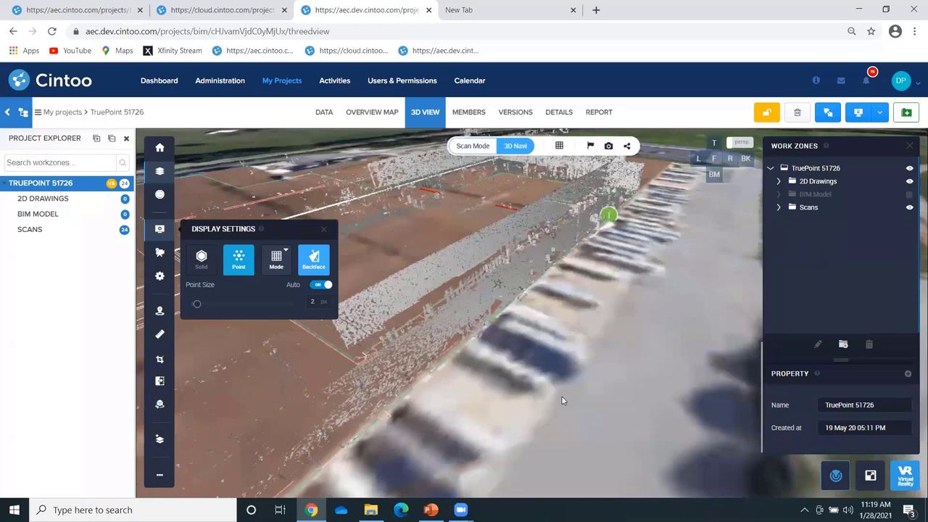
scroll(562, 396, down, 3)
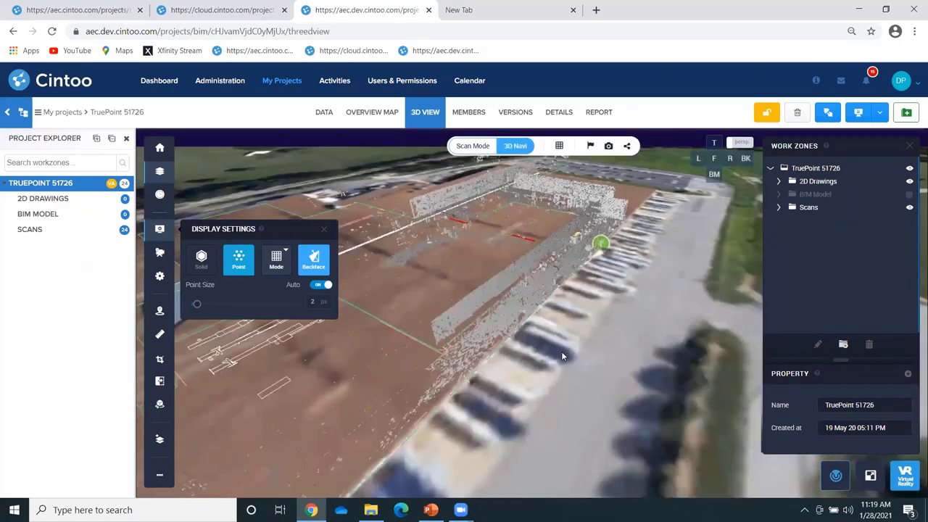
drag(562, 352, 574, 346)
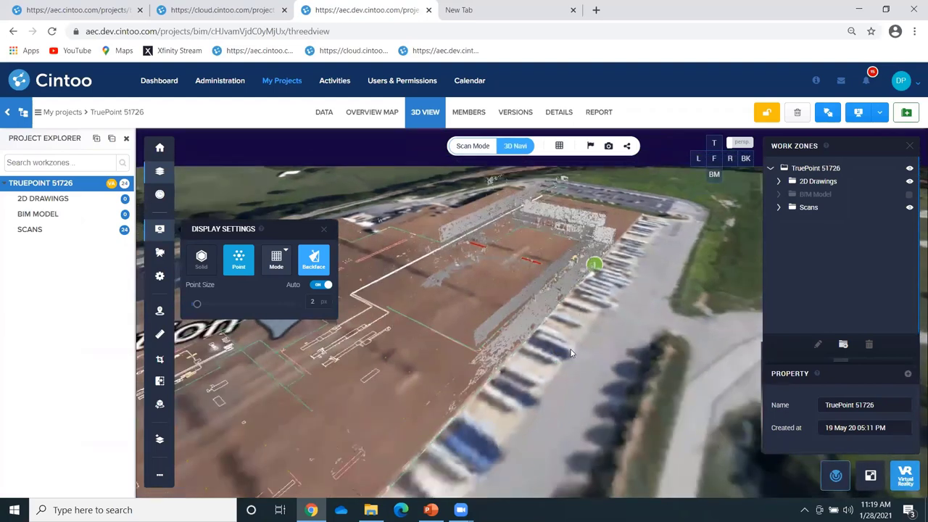
scroll(572, 355, down, 3)
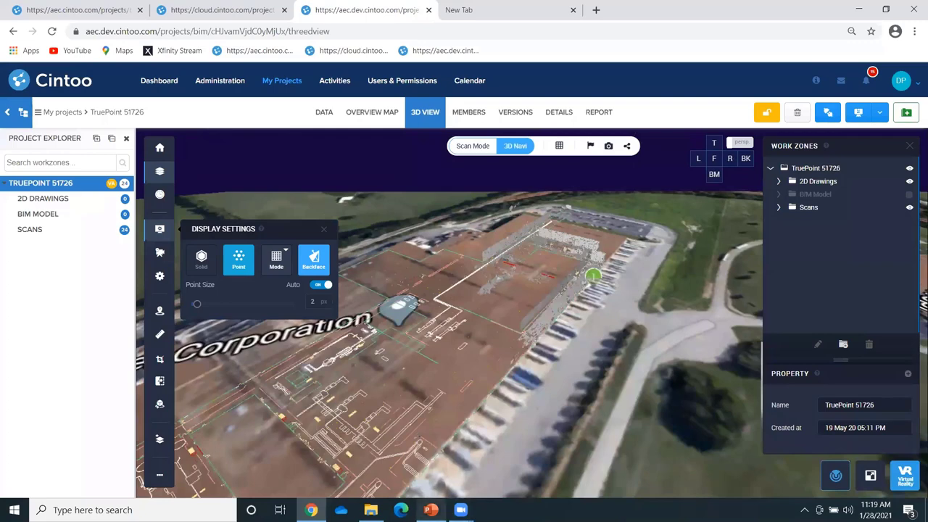
click(431, 510)
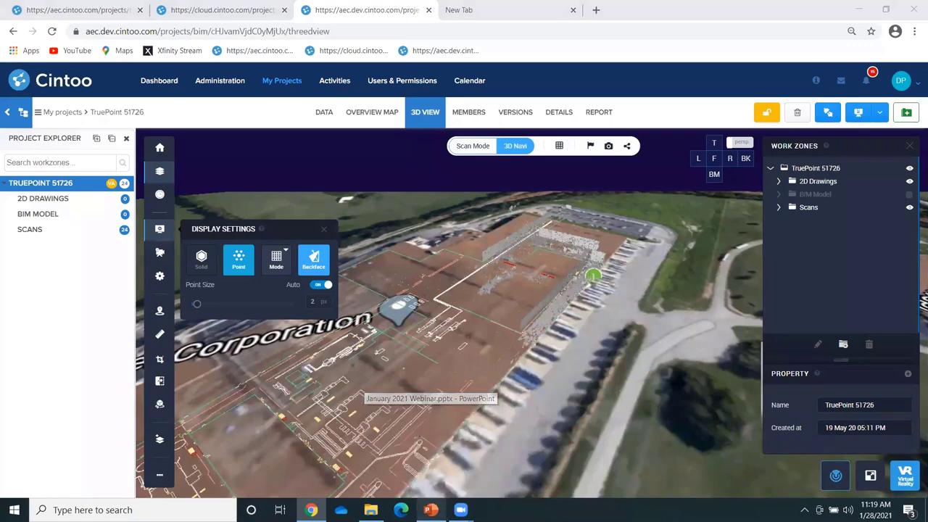
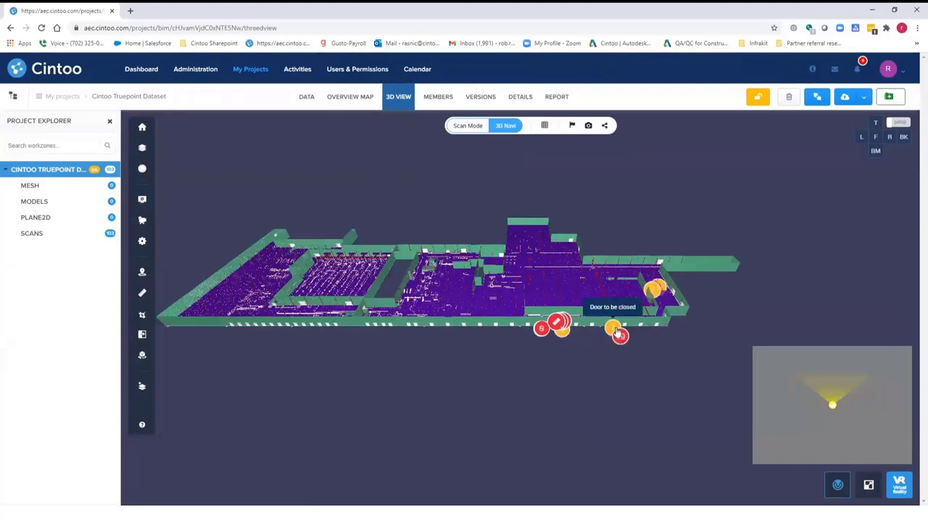
Enter scan 51726 Henkel BG-1092 in the Cintoo Truepoint Dataset, display it as 3D Surface and face the wall with the fire extinguisher
scroll(608, 343, up, 3)
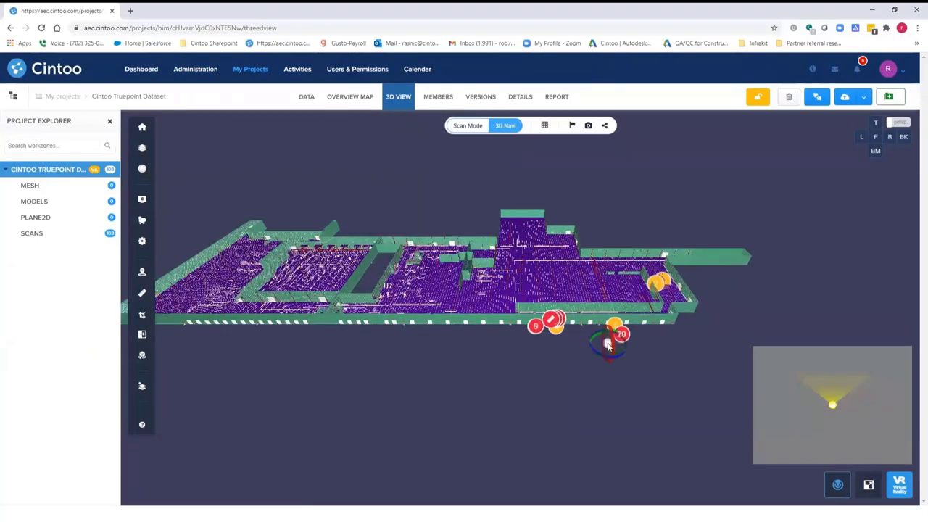
scroll(622, 312, up, 5)
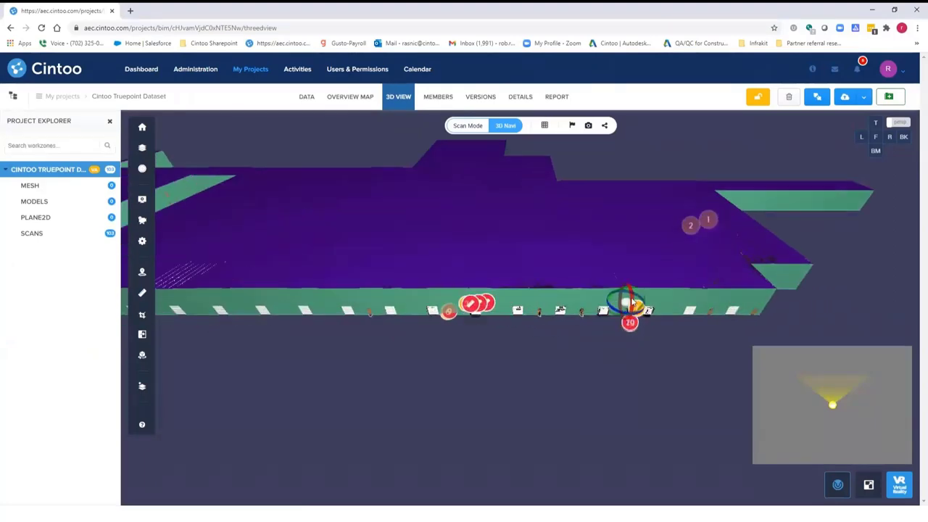
scroll(609, 313, up, 1)
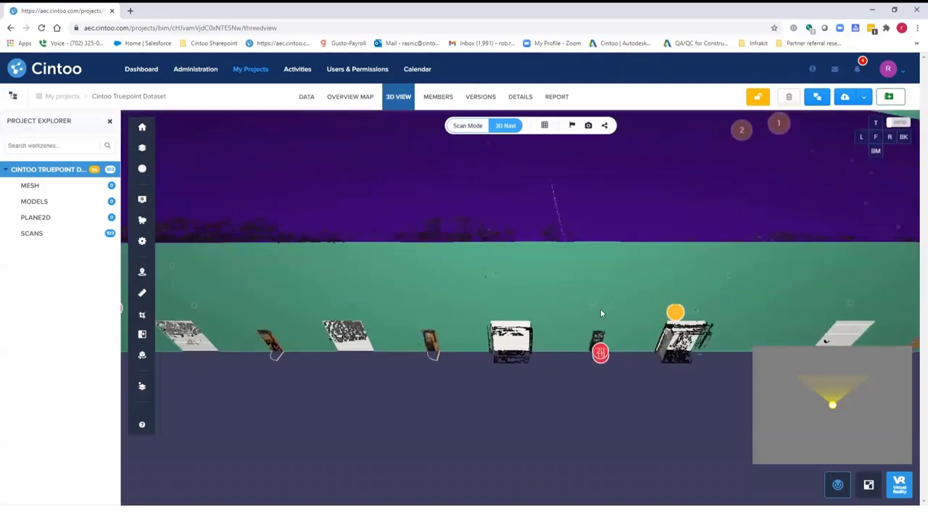
double_click(593, 306)
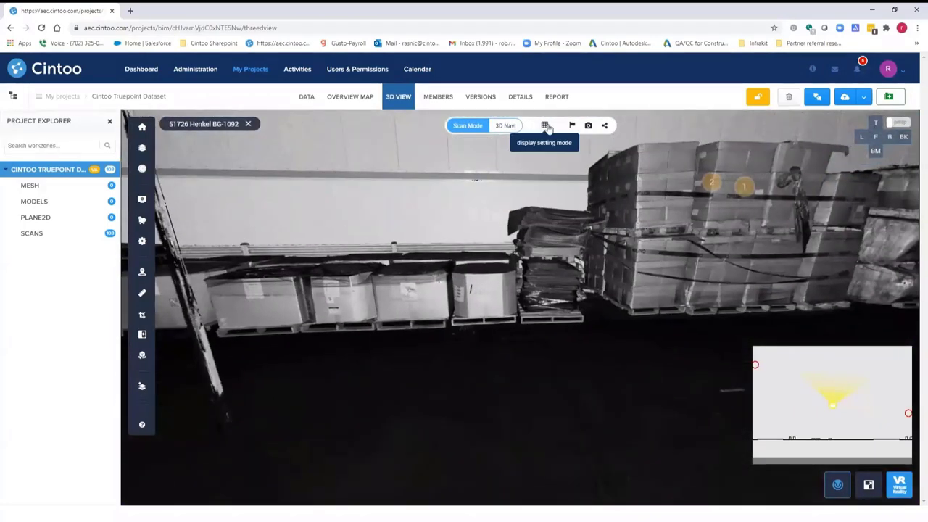
click(545, 125)
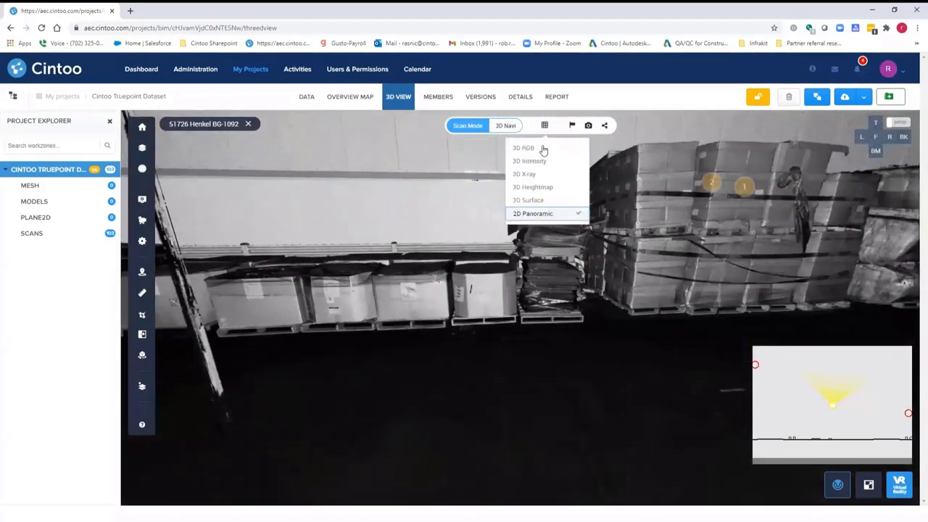
click(542, 200)
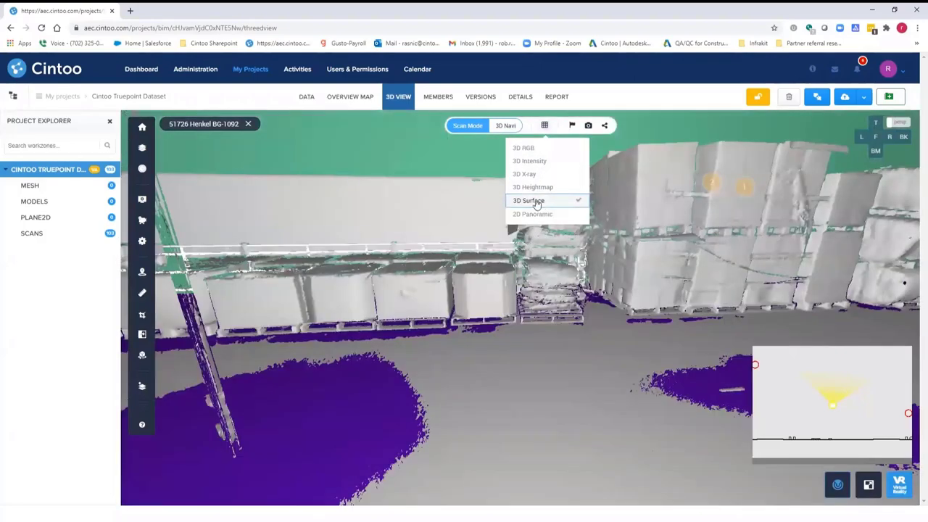
drag(418, 287, 406, 272)
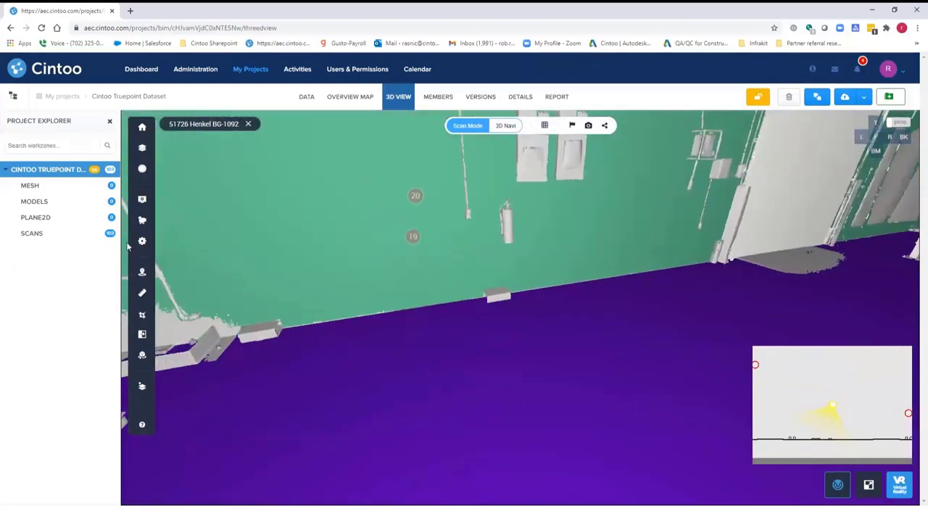
Compare all scans against all models with the Visual Diff Tool at a distance tolerance of 0.10 ft
click(143, 336)
click(233, 186)
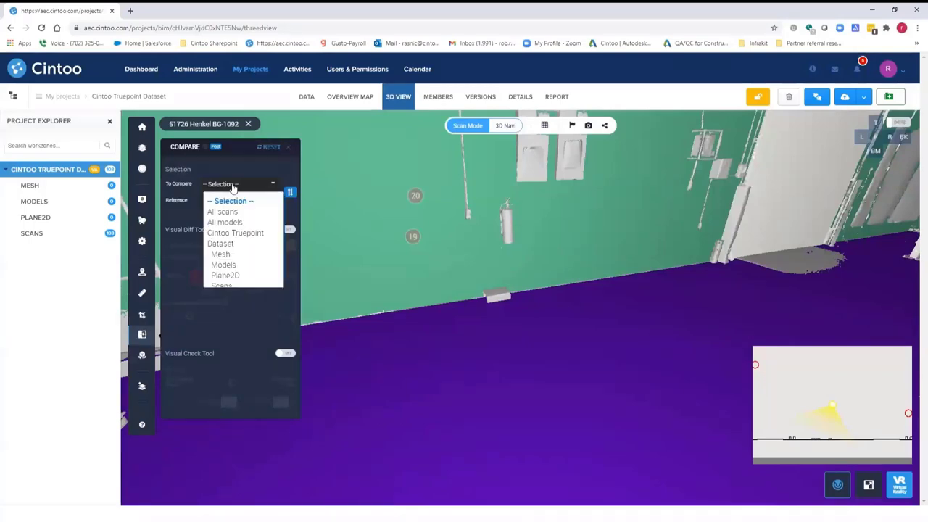
click(226, 213)
click(229, 201)
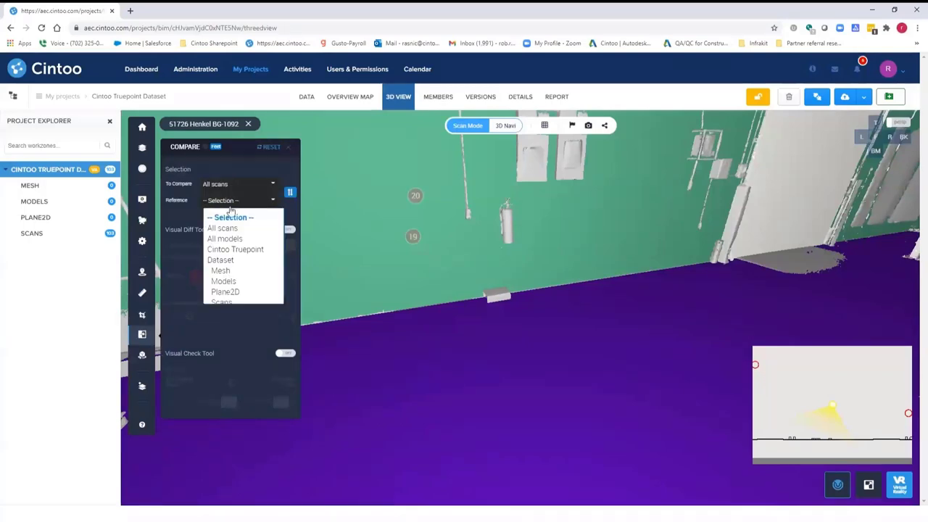
click(230, 239)
click(289, 230)
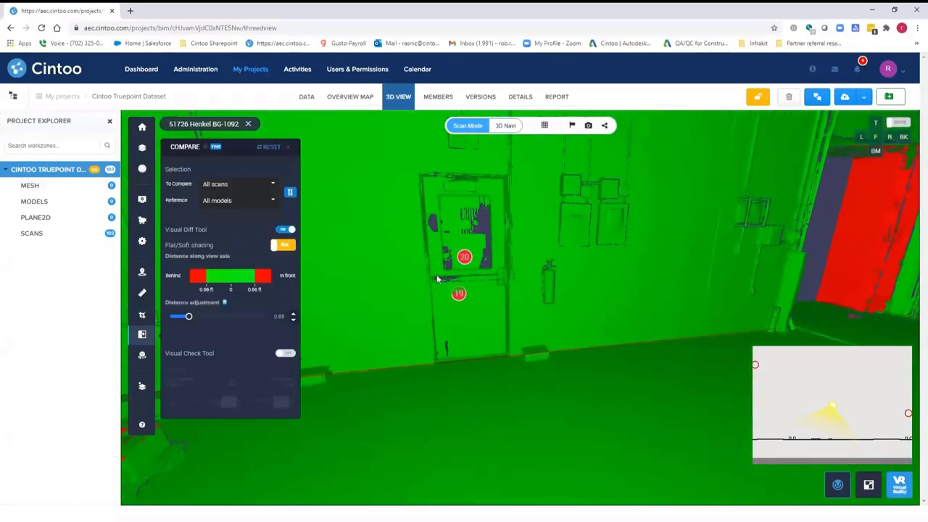
drag(189, 317, 174, 317)
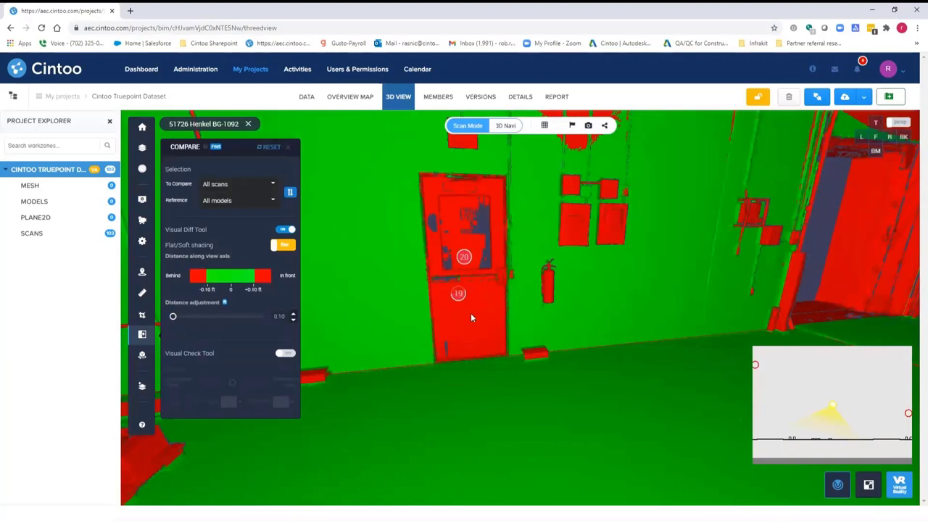
Check the door wall with the Visual Check Tool at 92% reference visibility, return to Visual Diff and close the comparison settings
click(289, 353)
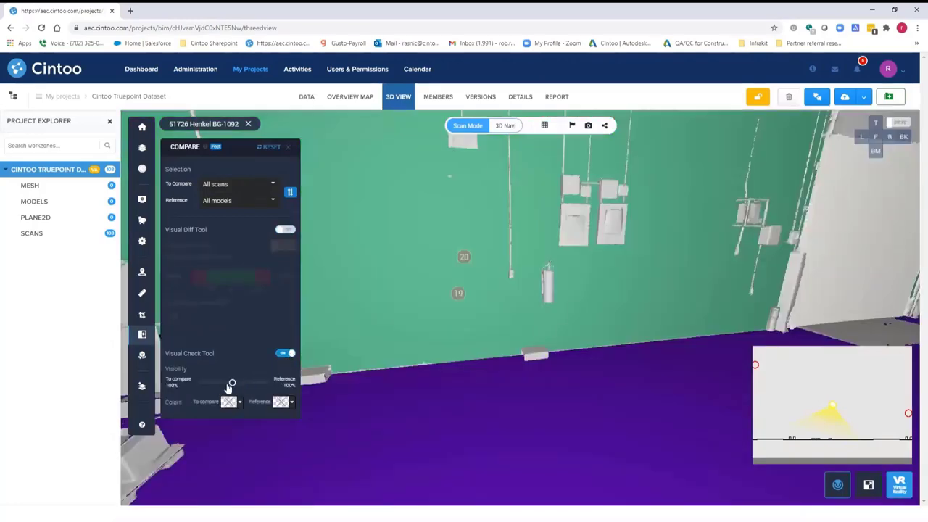
mouse_move(230, 385)
mouse_down()
mouse_move(179, 388)
mouse_move(267, 383)
mouse_move(222, 384)
mouse_move(230, 383)
mouse_up()
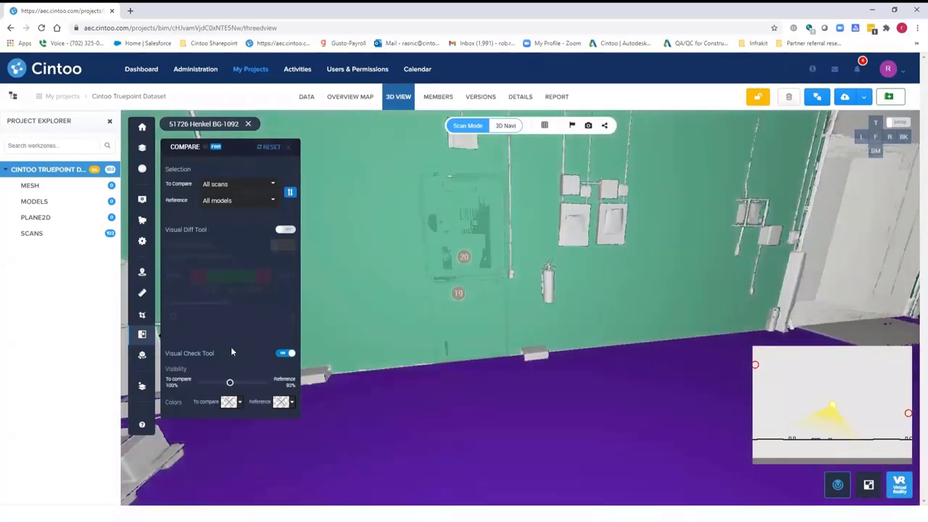
click(286, 229)
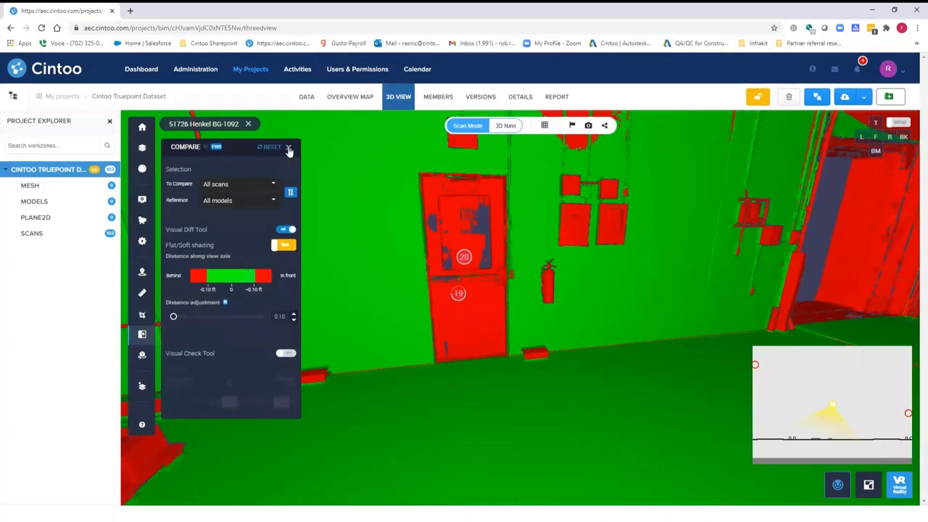
click(289, 149)
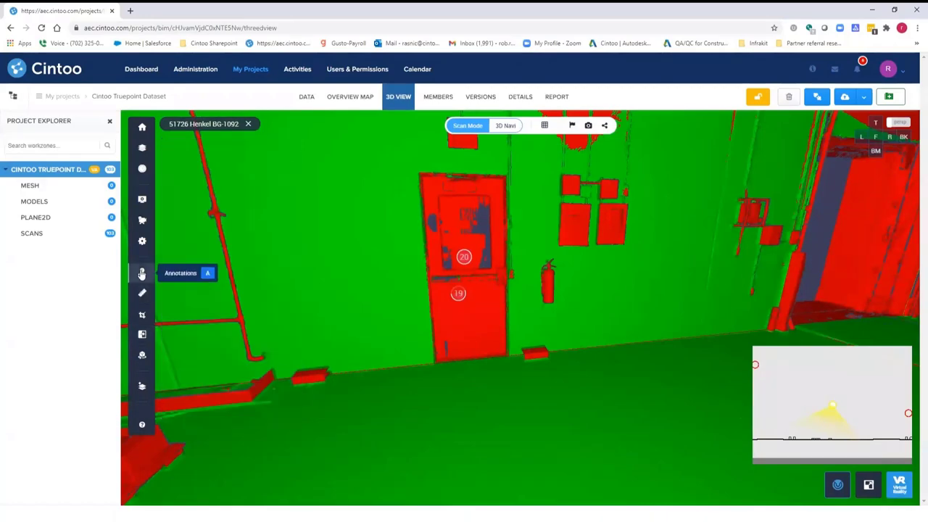
Place an Issue annotation on the door and title it "Please fix this door in the model"
click(142, 272)
click(243, 347)
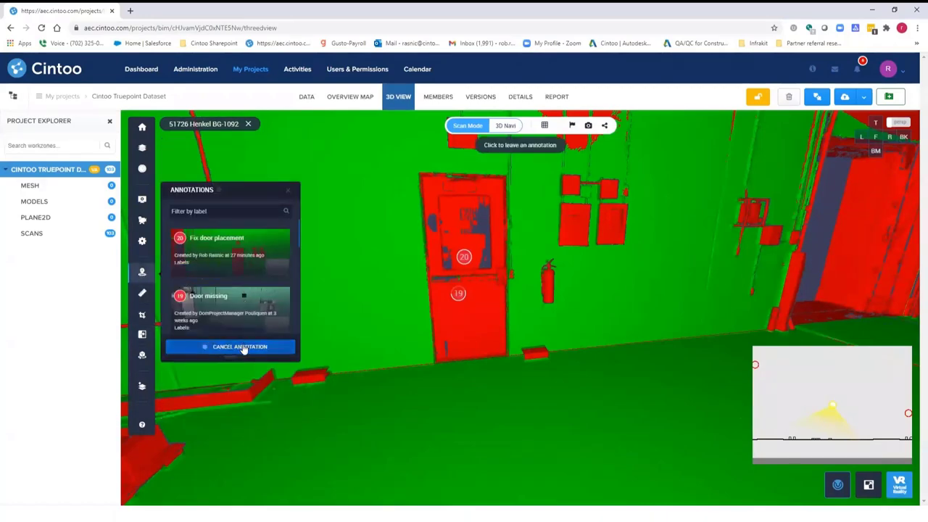
click(461, 240)
click(845, 164)
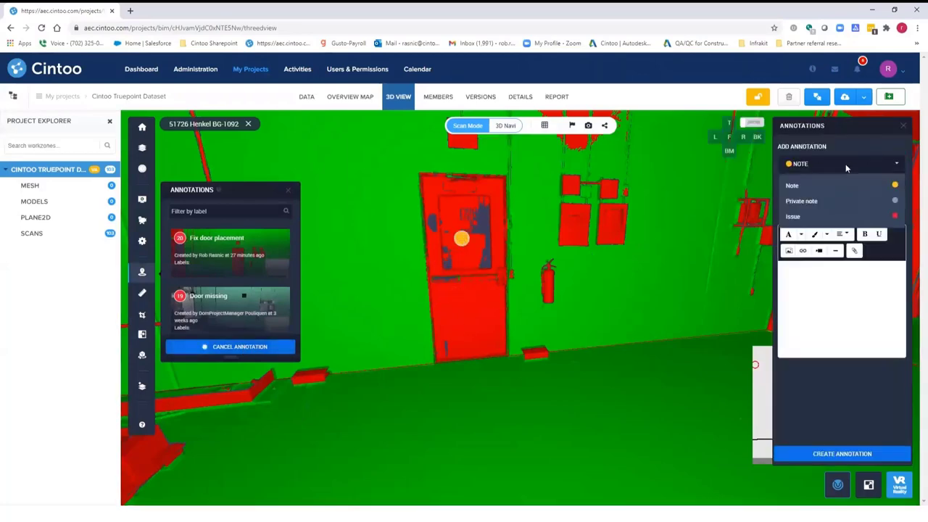
click(811, 216)
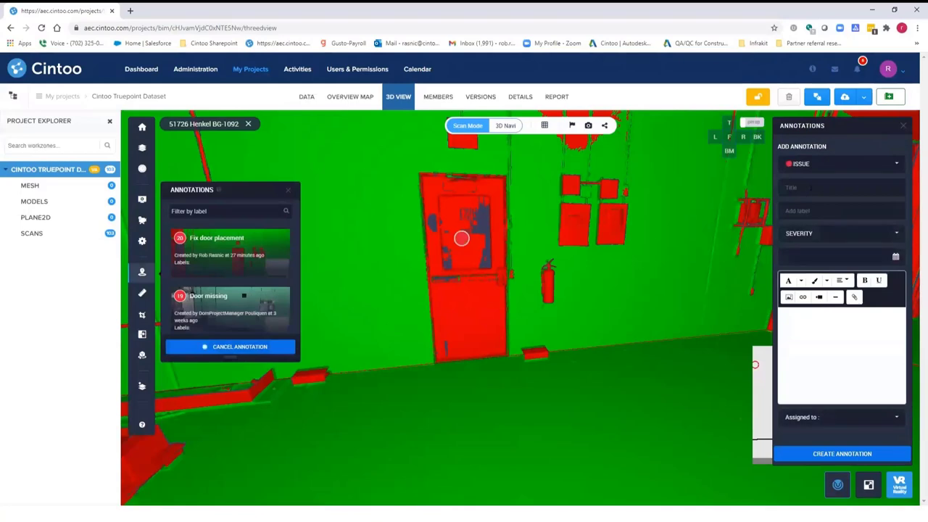
click(811, 188)
text(Please)
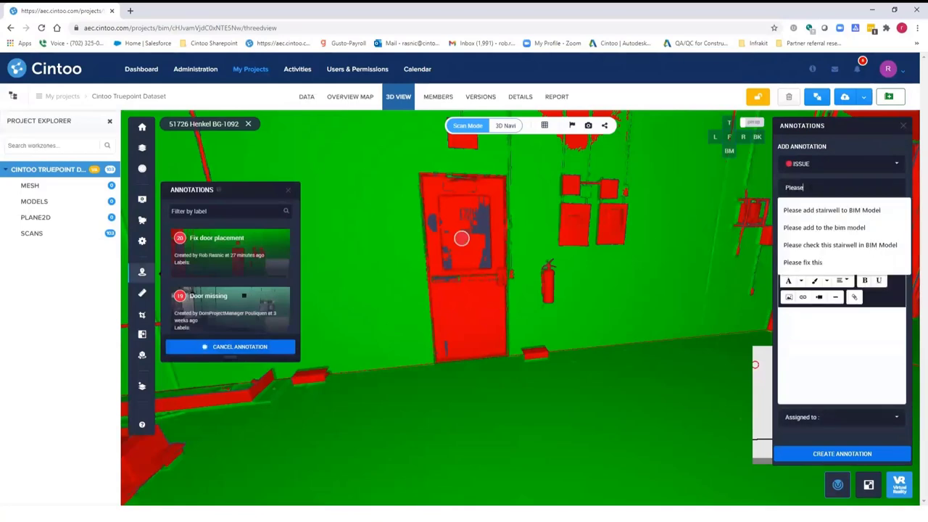
text( fix this doo)
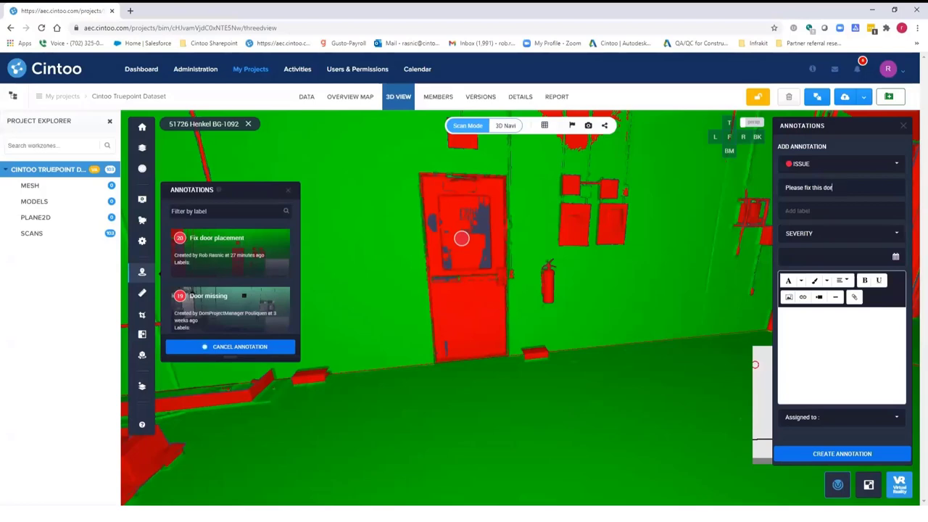
text(r in the model)
Create the door issue with High severity, due date 29-01-2021 and the description "Please add to Revit model"
click(811, 236)
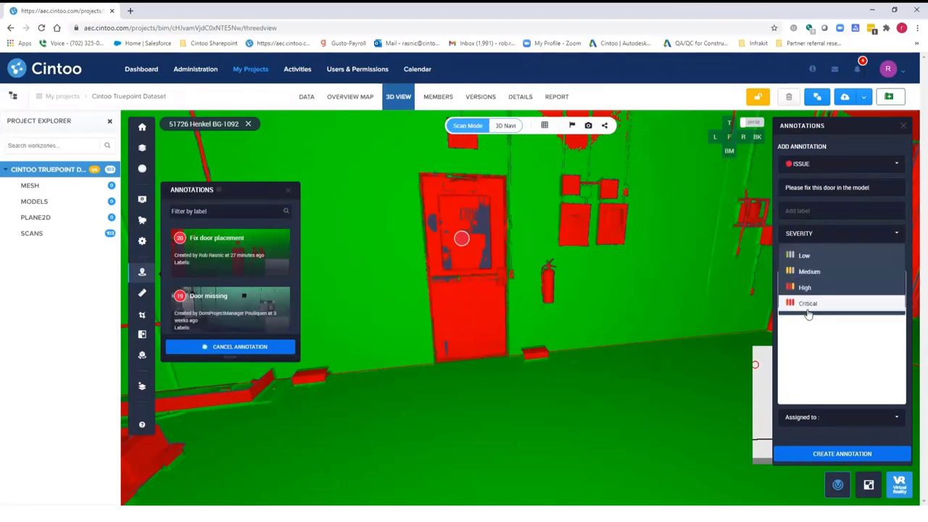
click(810, 289)
click(816, 256)
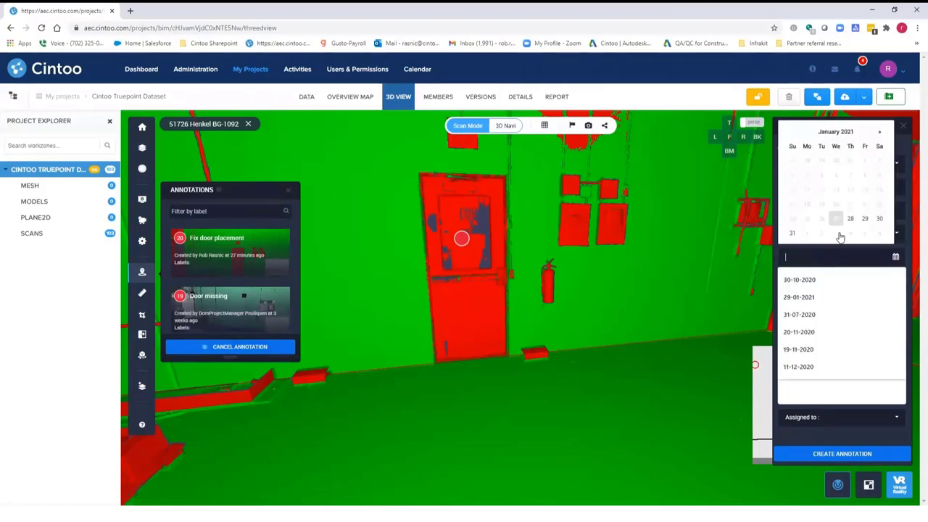
click(865, 219)
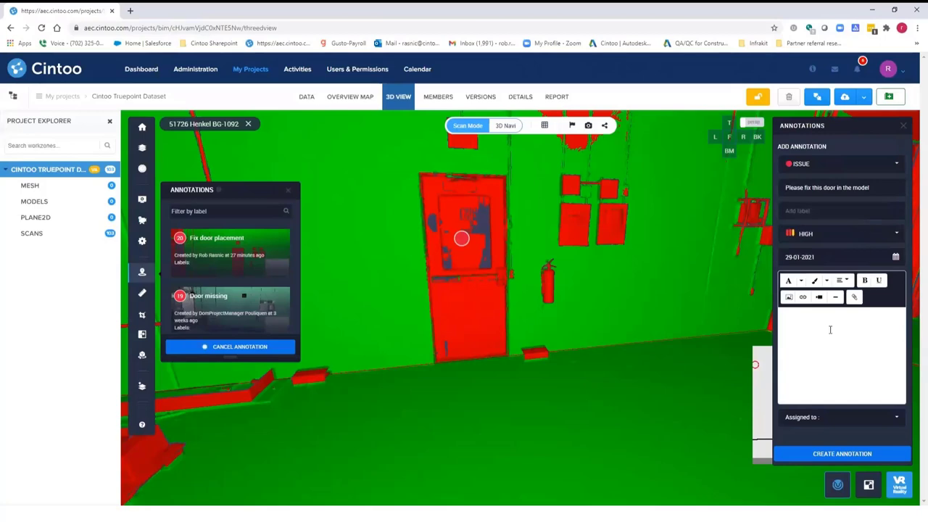
text(Please add to Revit model)
click(831, 455)
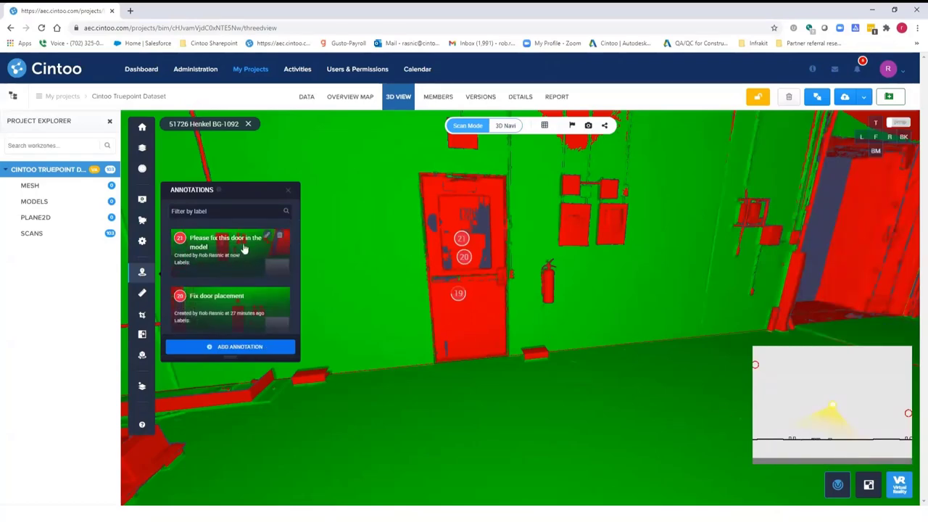
From the project report, link the Cintoo Truepoint Dataset to the Truepoint Demo Project in the Autodesk BIM 360 hub Cintoo
click(559, 97)
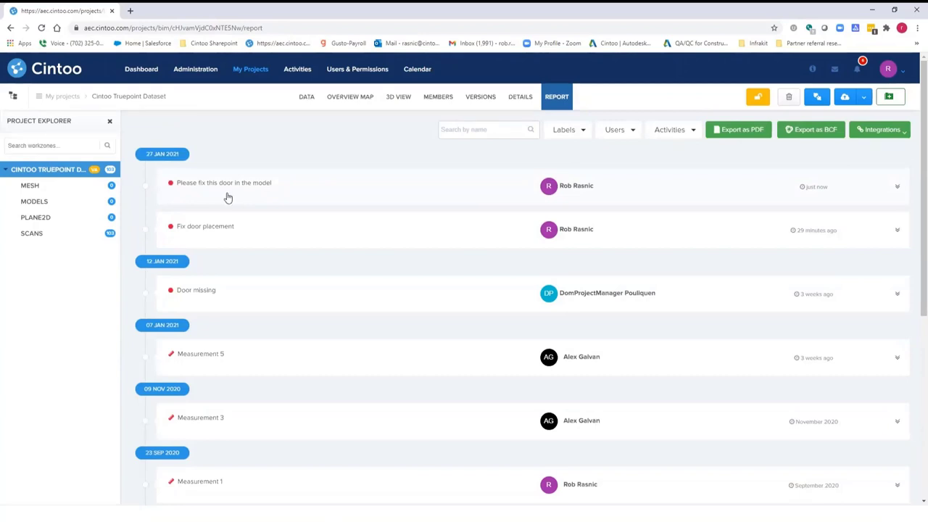
click(886, 132)
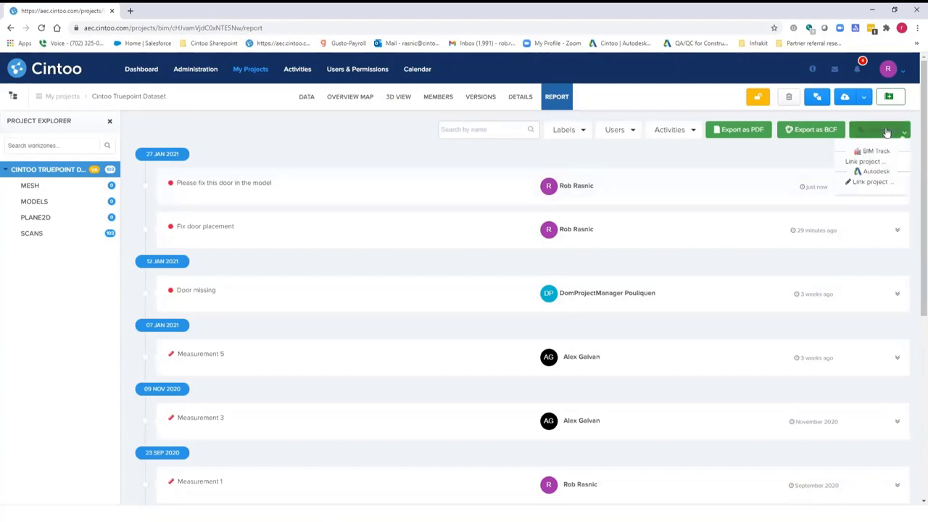
click(872, 182)
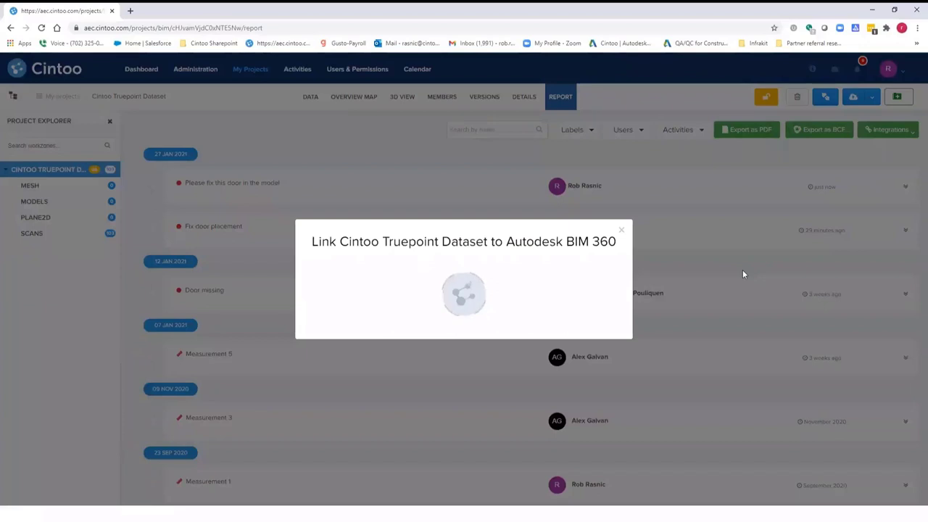
click(540, 293)
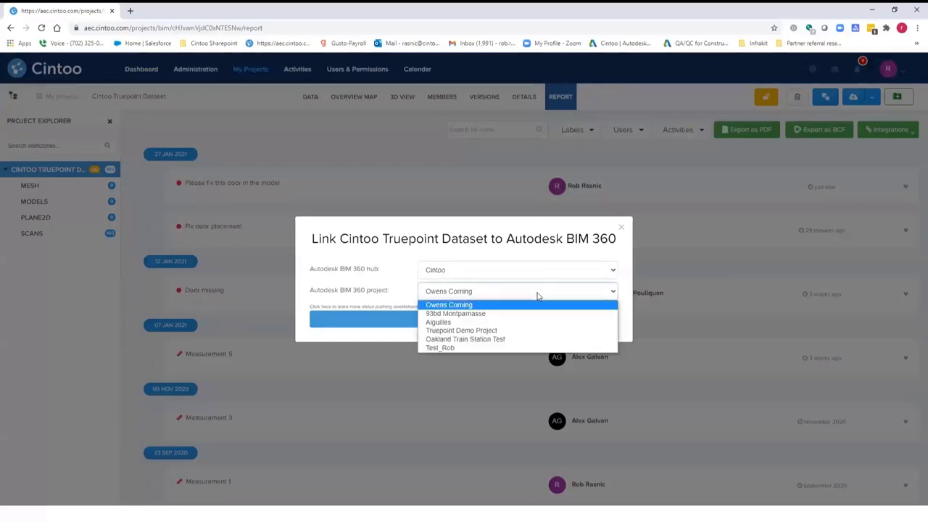
click(505, 331)
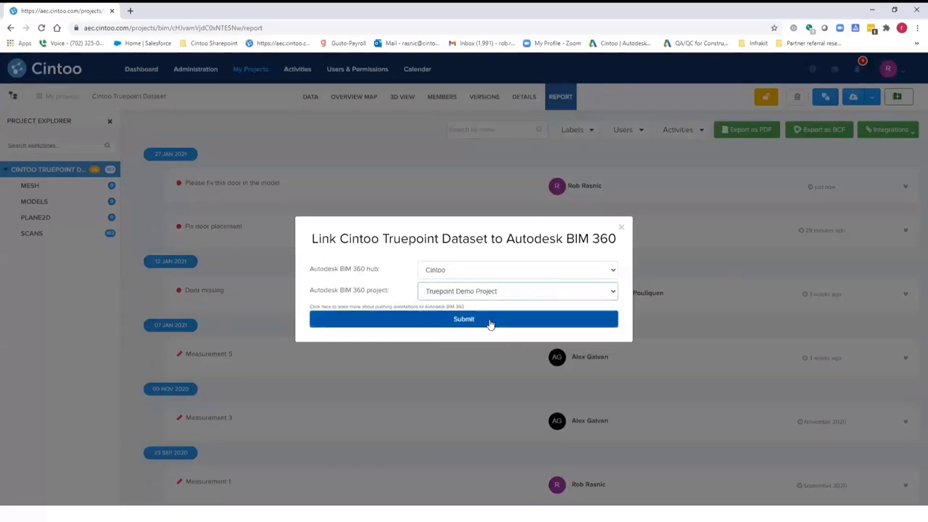
click(491, 323)
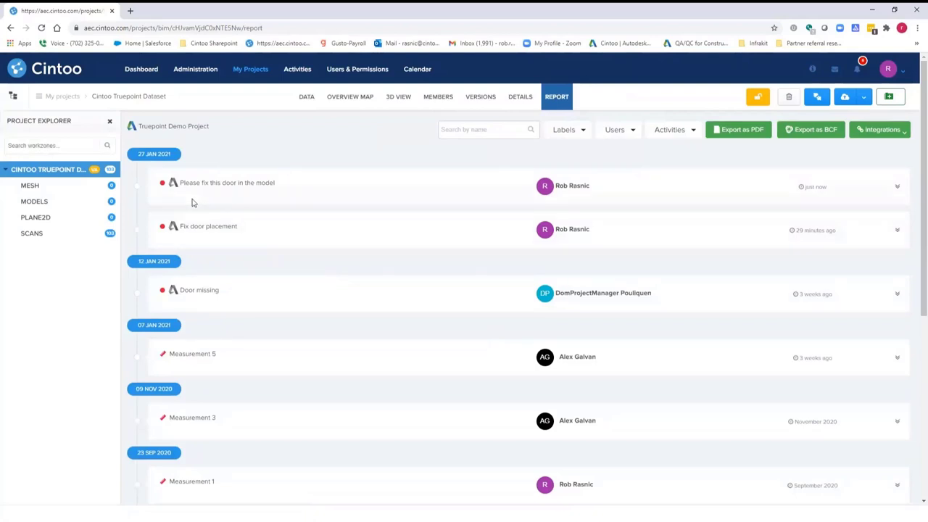
Push the issue "Please fix this door in the model" to BIM 360 and open the linked Truepoint Demo Project's issues list
click(173, 183)
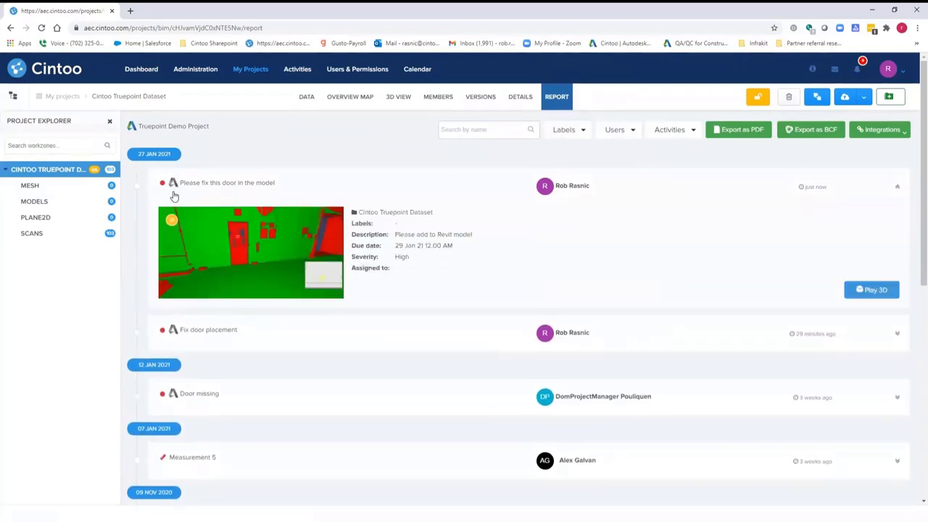
click(173, 183)
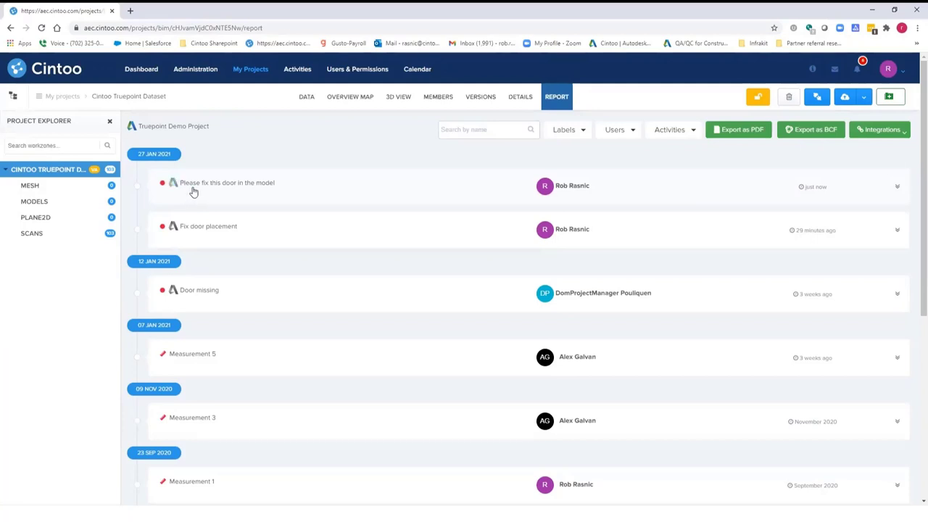
mouse_move(384, 138)
click(143, 128)
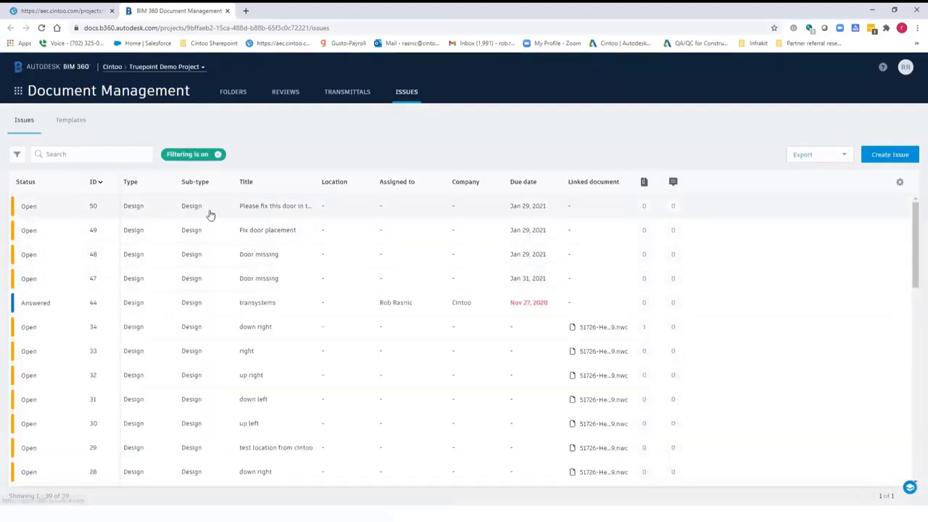
Review the pushed door issue's details in BIM 360, follow its Issue Link back to Cintoo and close the comparison settings
click(280, 207)
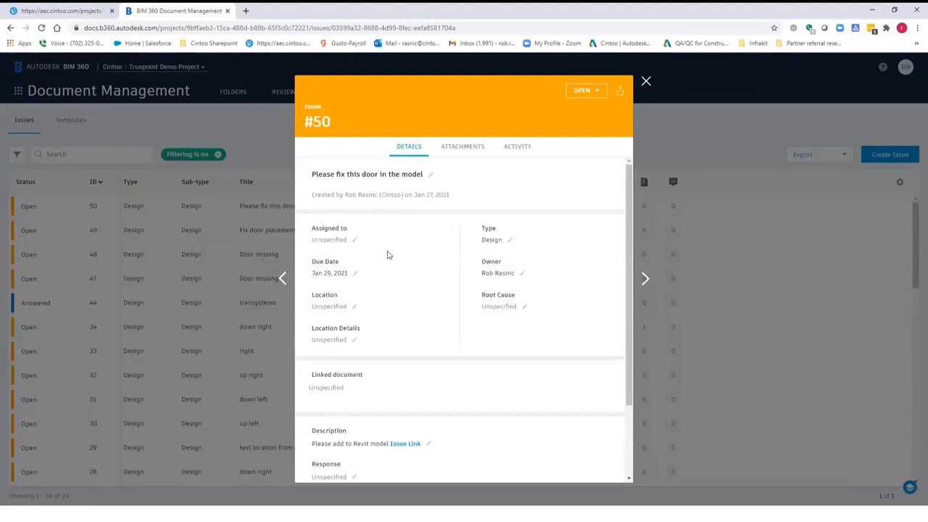
scroll(388, 255, down, 1)
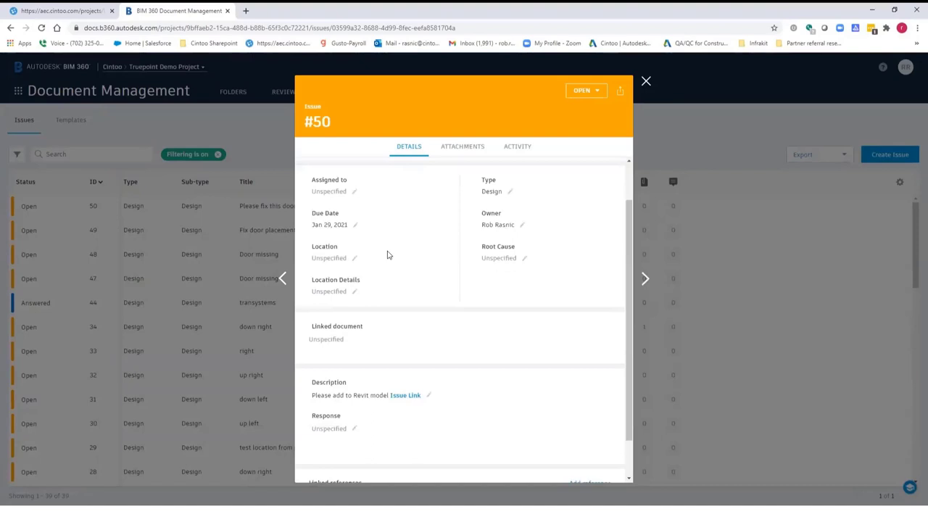
click(412, 396)
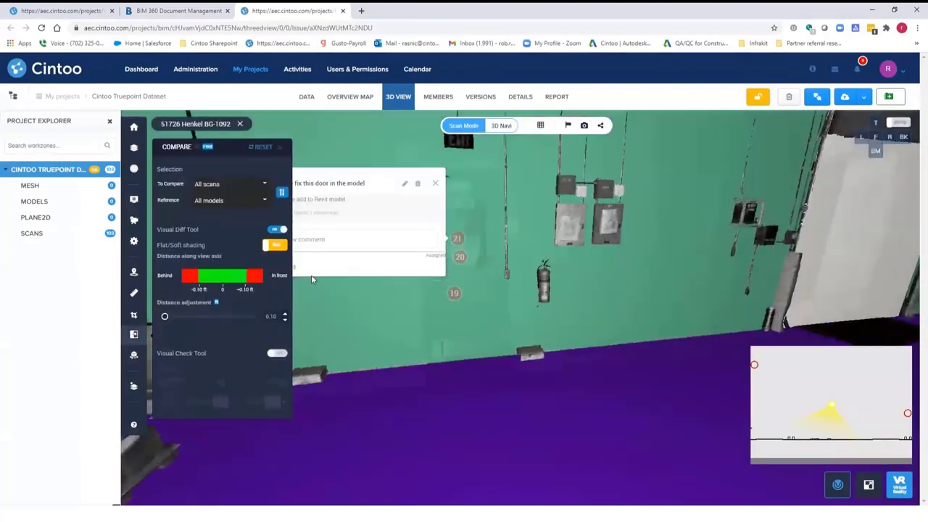
click(280, 149)
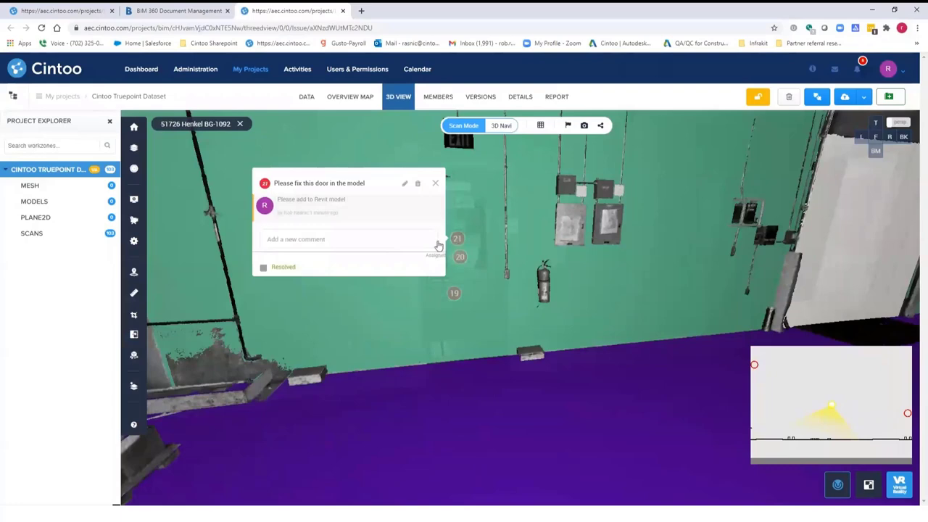
Open the door issue for editing, display the scan as 3D Surface and close the annotation editor without updating
click(405, 184)
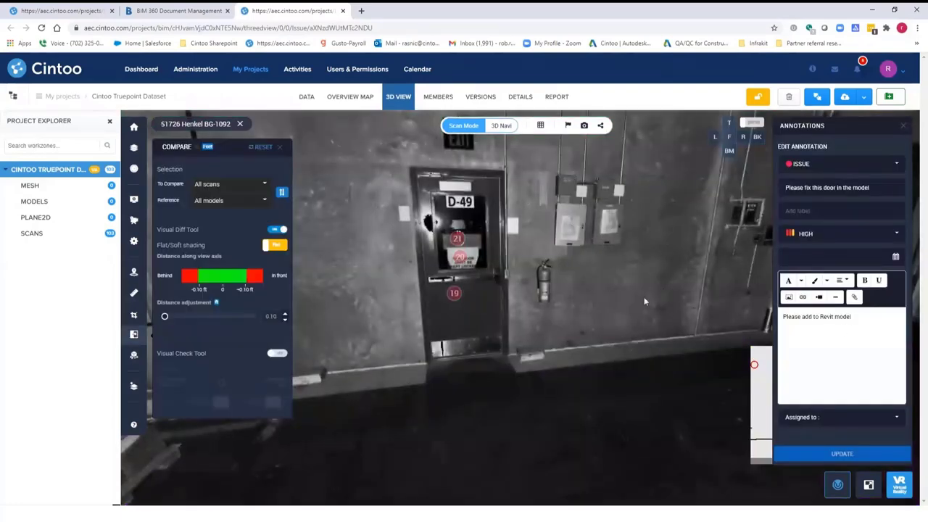
click(540, 126)
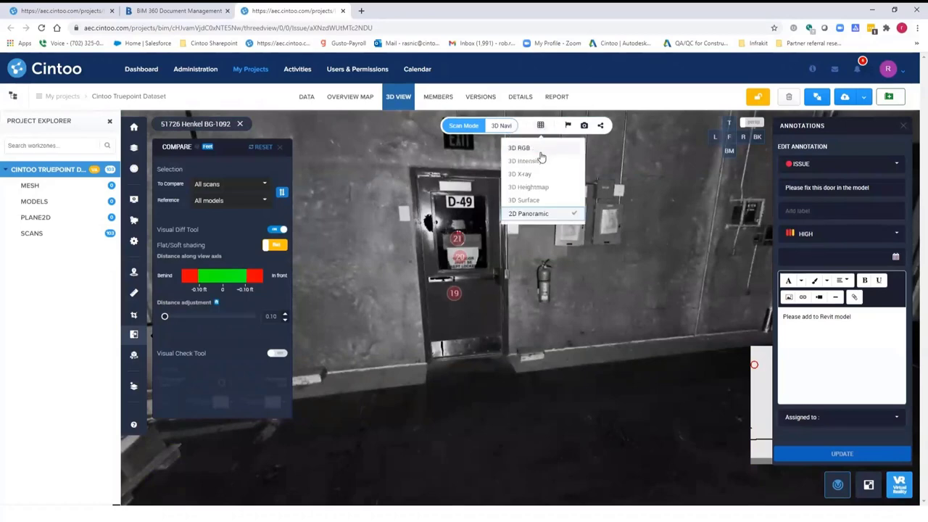
click(530, 201)
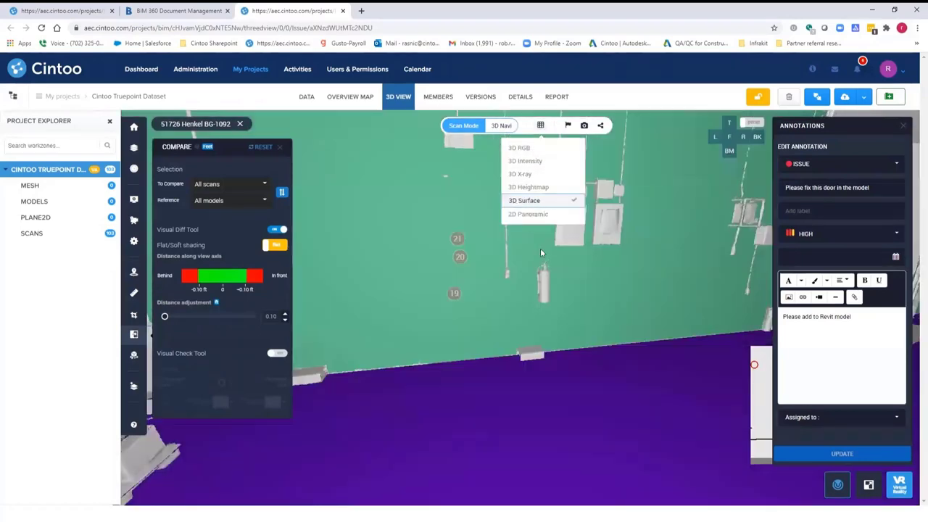
click(903, 126)
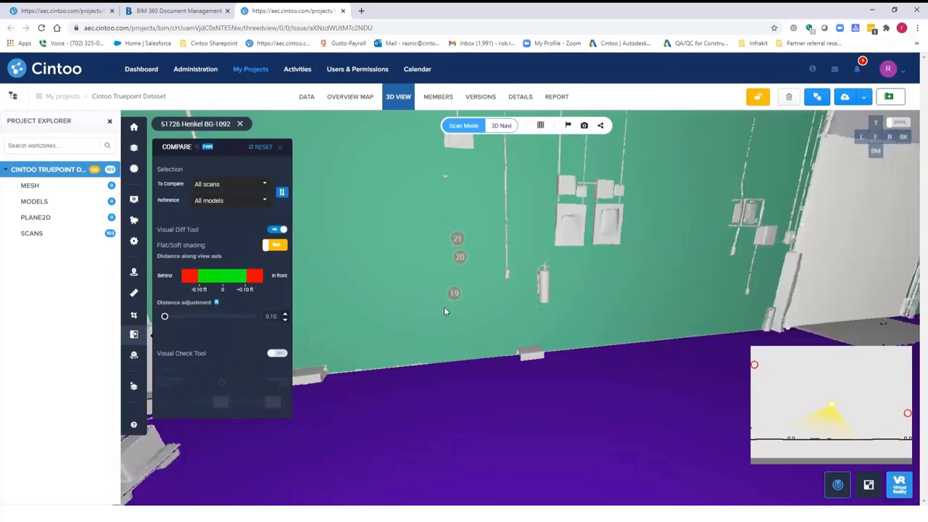
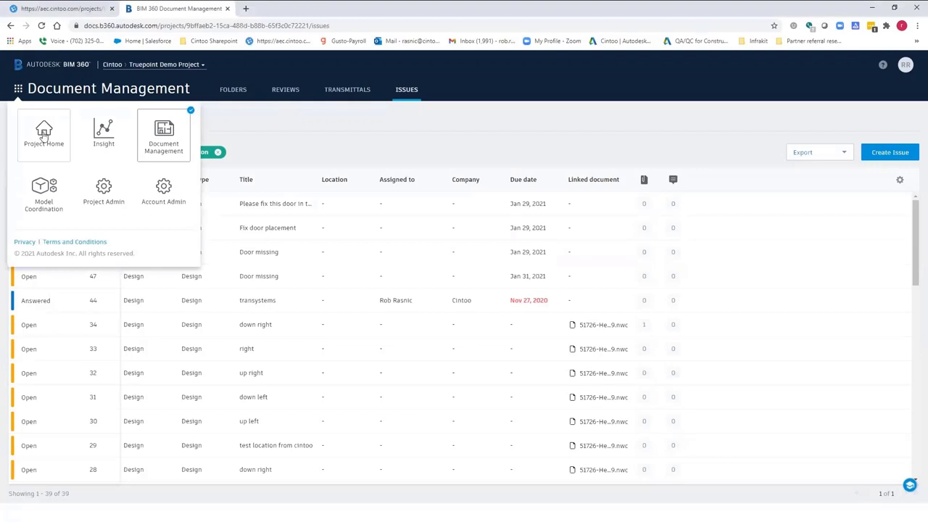
Open the Truepoint Demo Project's home in BIM 360, add the Cintoo partner card to the dashboard and place it beside the Weather card
click(44, 135)
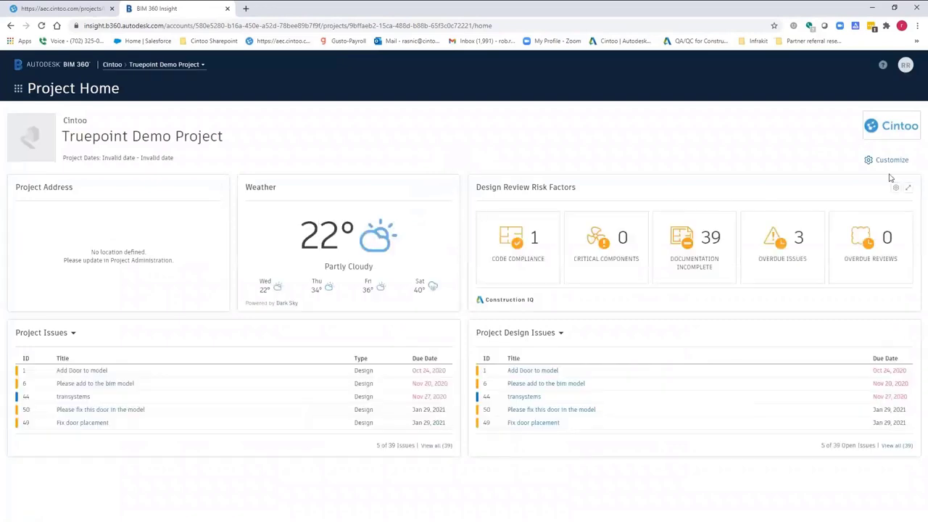
click(892, 160)
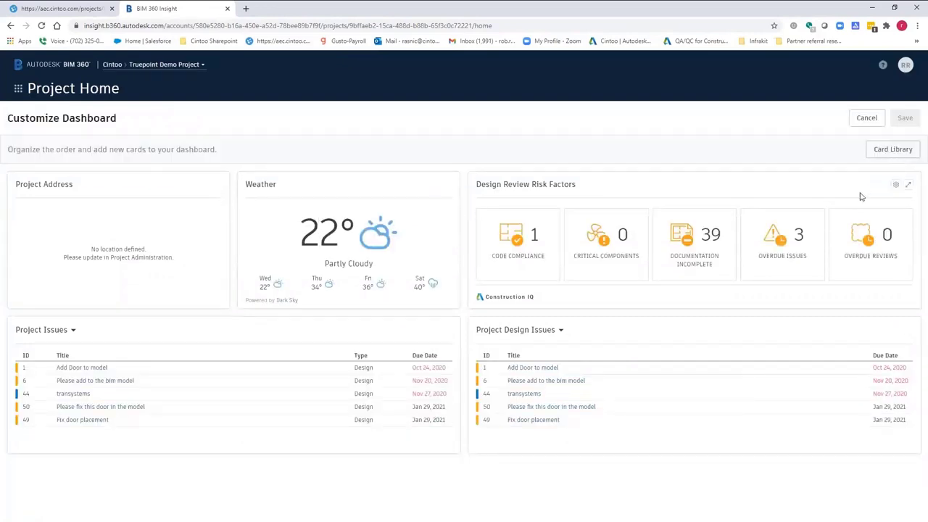
click(891, 150)
scroll(782, 285, down, 5)
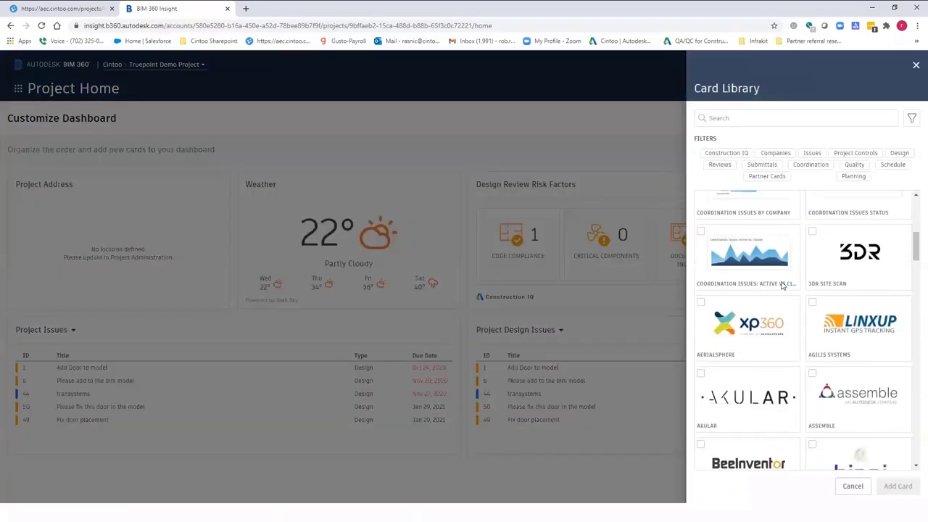
scroll(782, 285, down, 5)
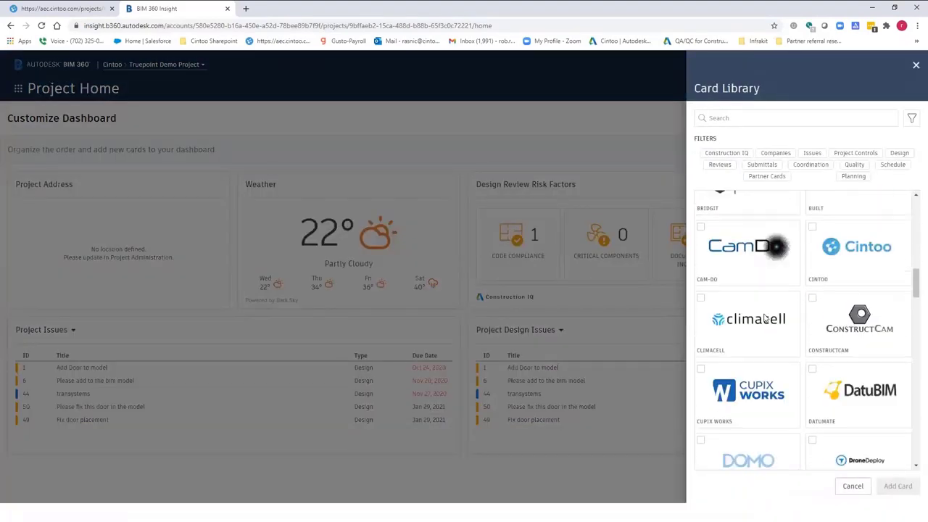
click(812, 239)
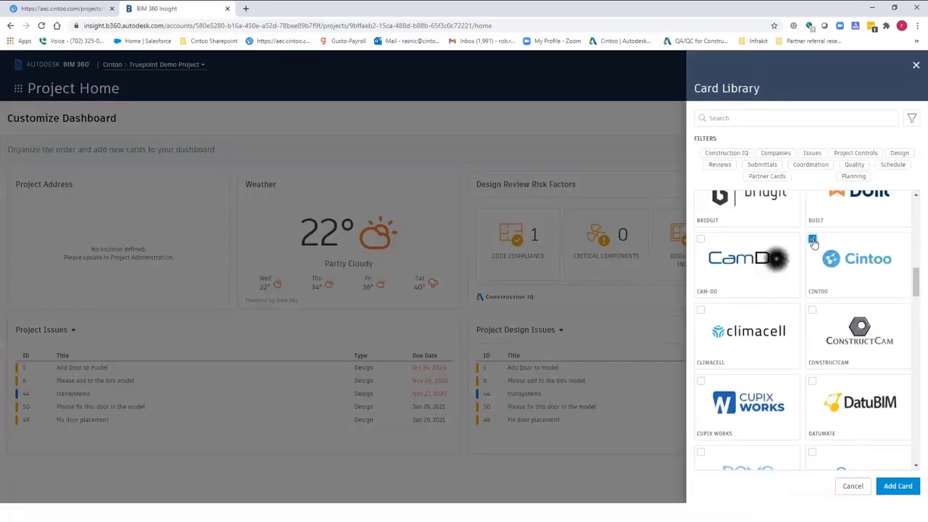
click(899, 488)
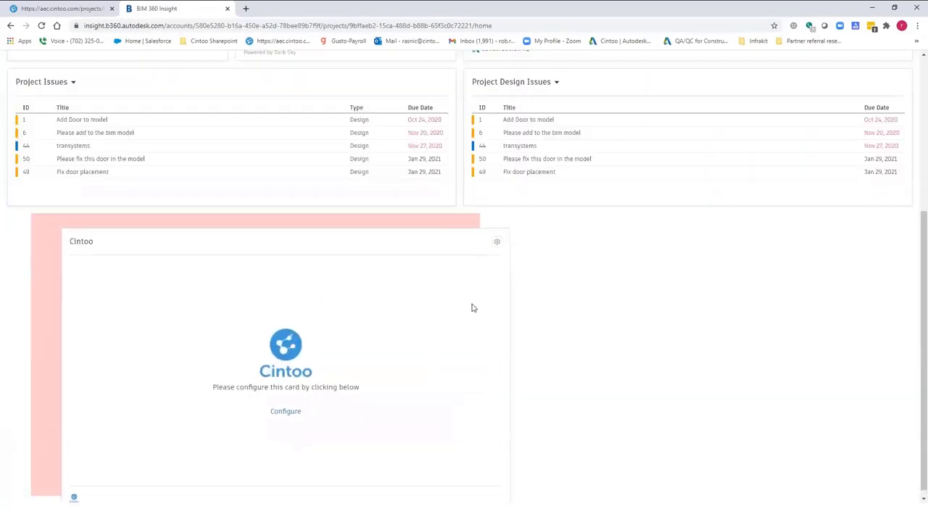
drag(472, 308, 757, 253)
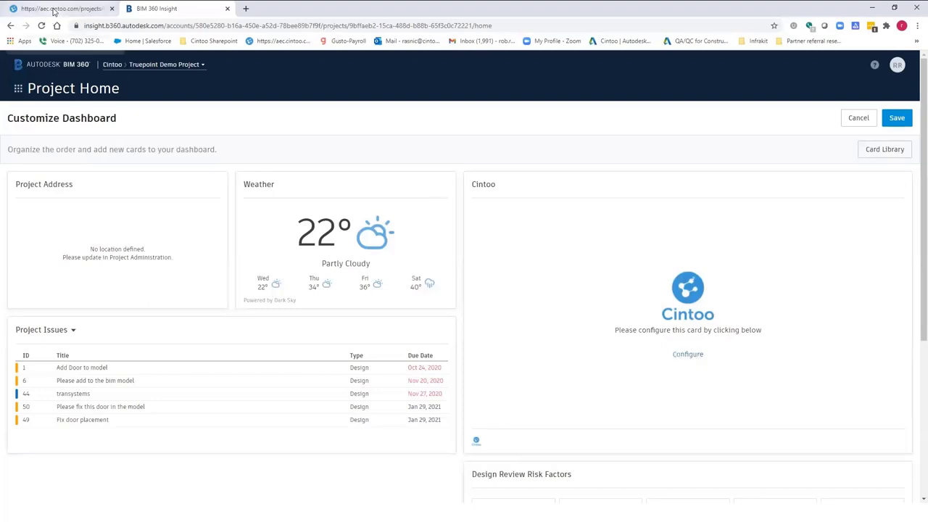
Switch to the Cintoo Truepoint Dataset, enter scan 51726 Henkel BG-1095 and display it as 3D Surface, looking down the warehouse aisle
click(55, 10)
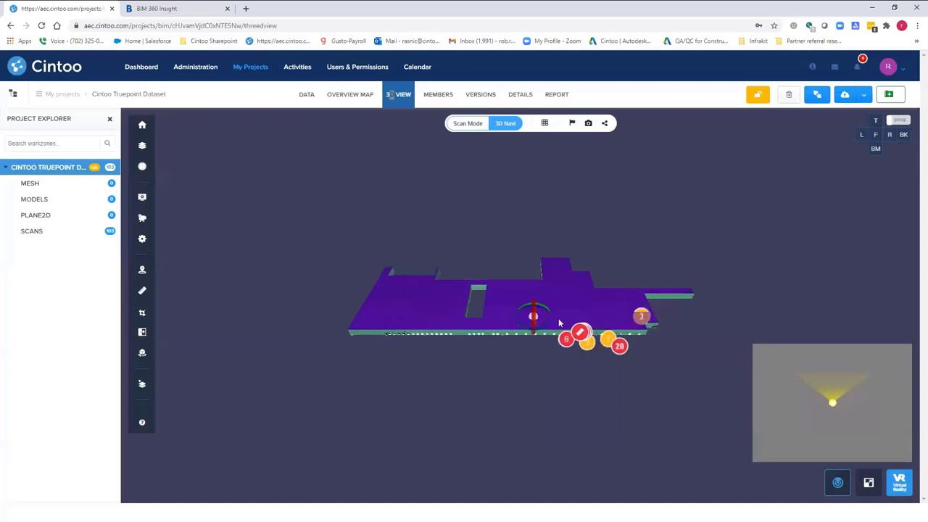
scroll(558, 319, up, 10)
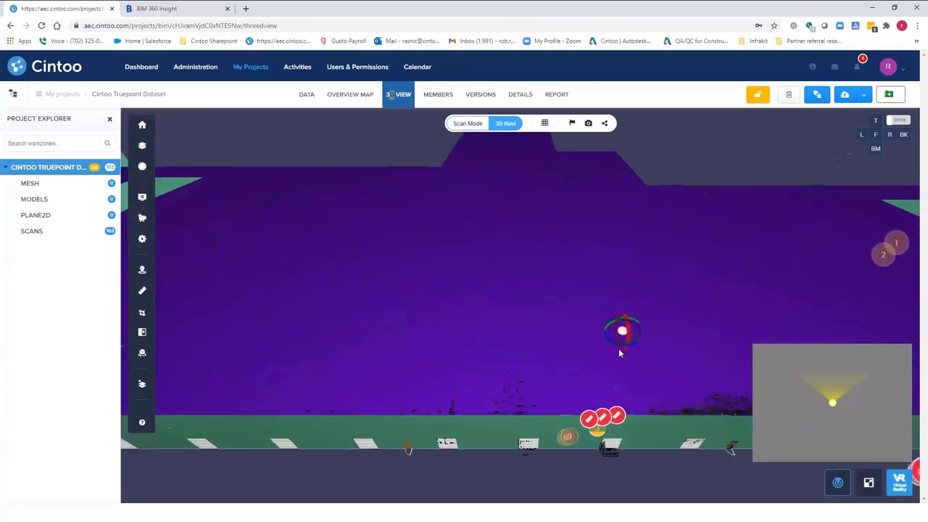
click(619, 347)
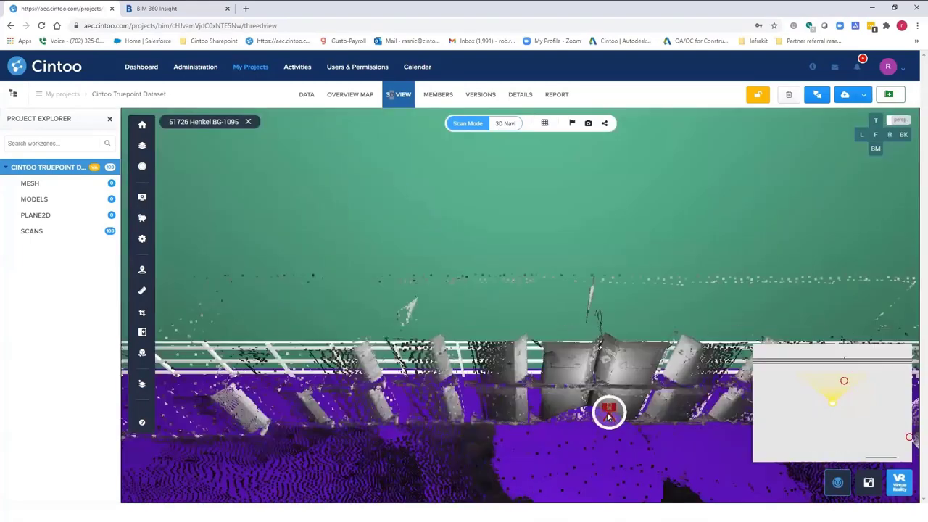
drag(607, 413, 542, 158)
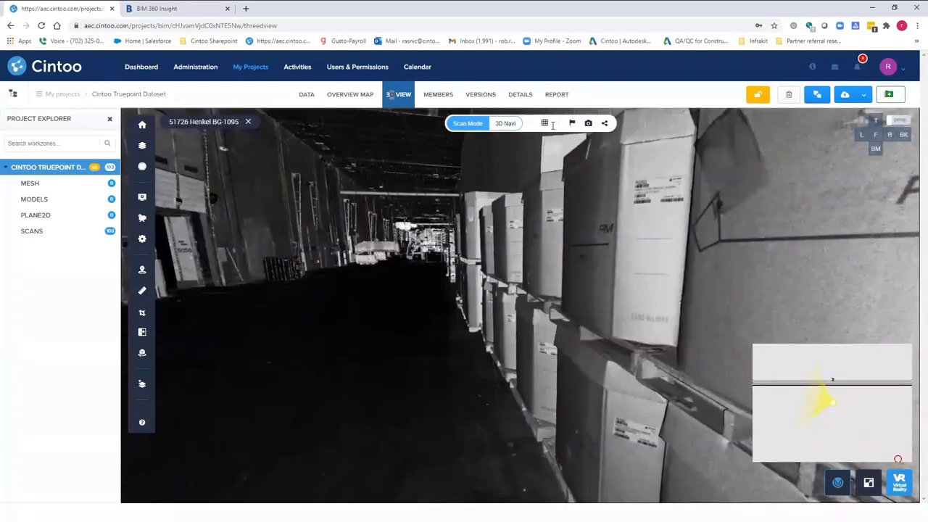
click(548, 124)
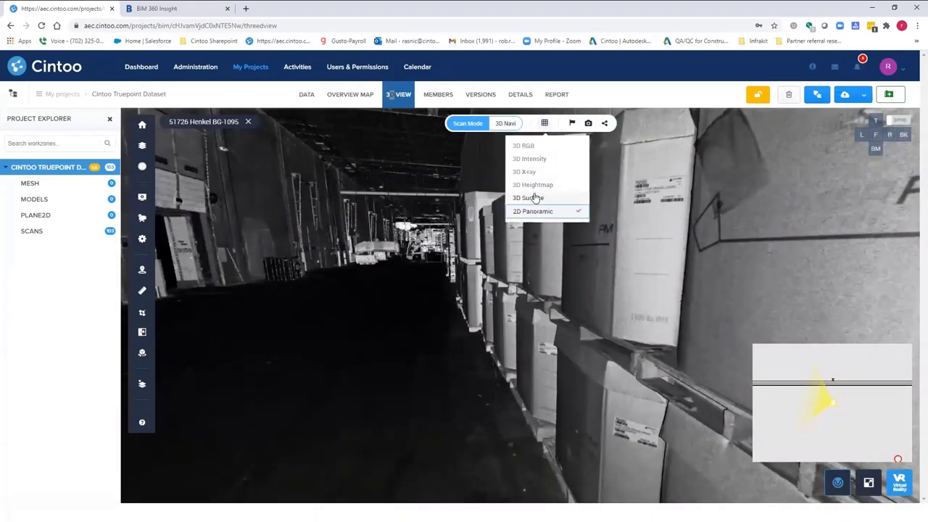
click(529, 198)
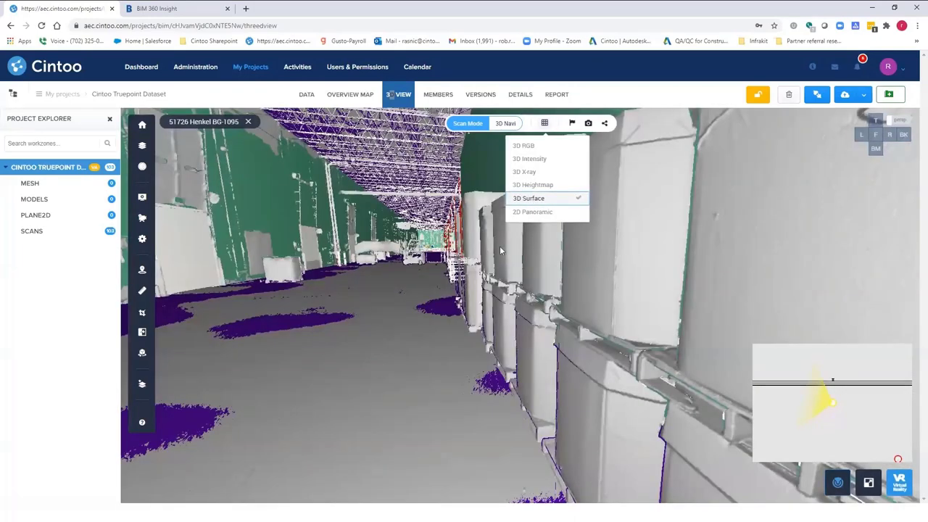
drag(500, 246, 556, 312)
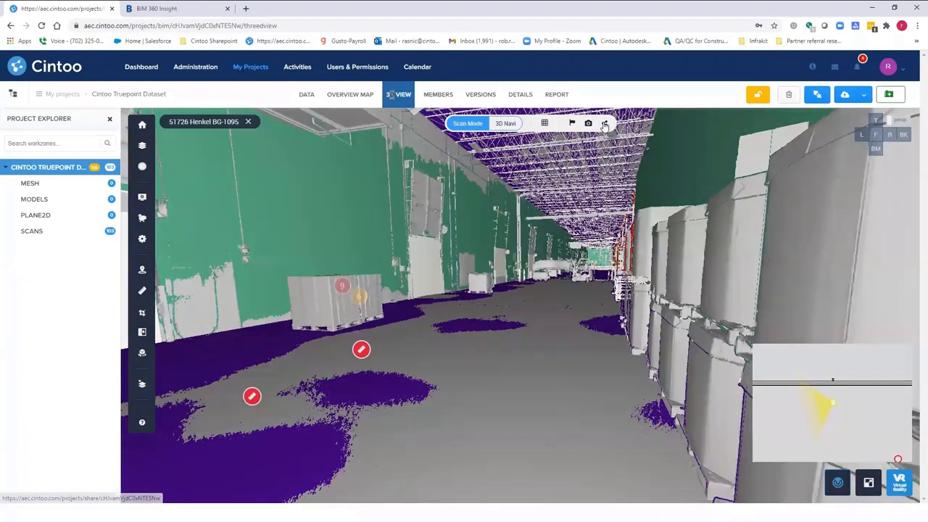
Generate a sharing URL for the current view of the Cintoo Truepoint Dataset and copy it
click(605, 125)
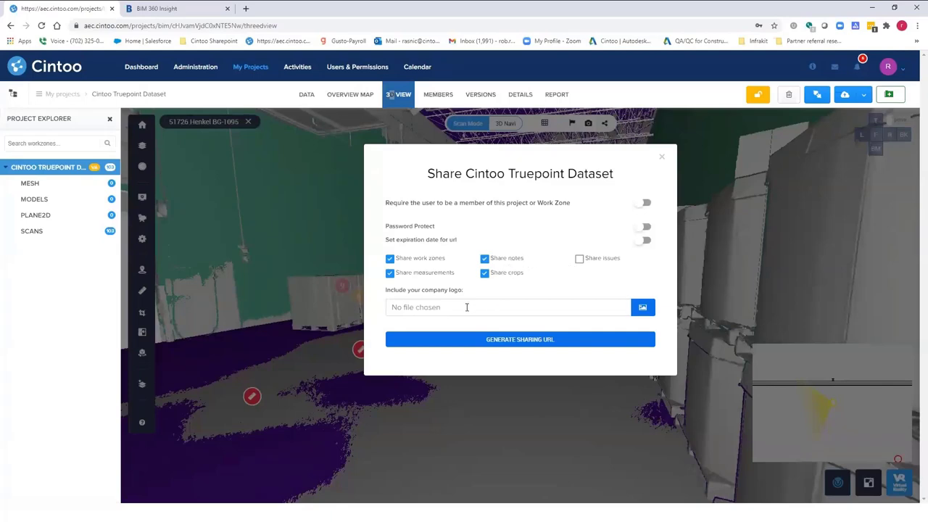
click(534, 341)
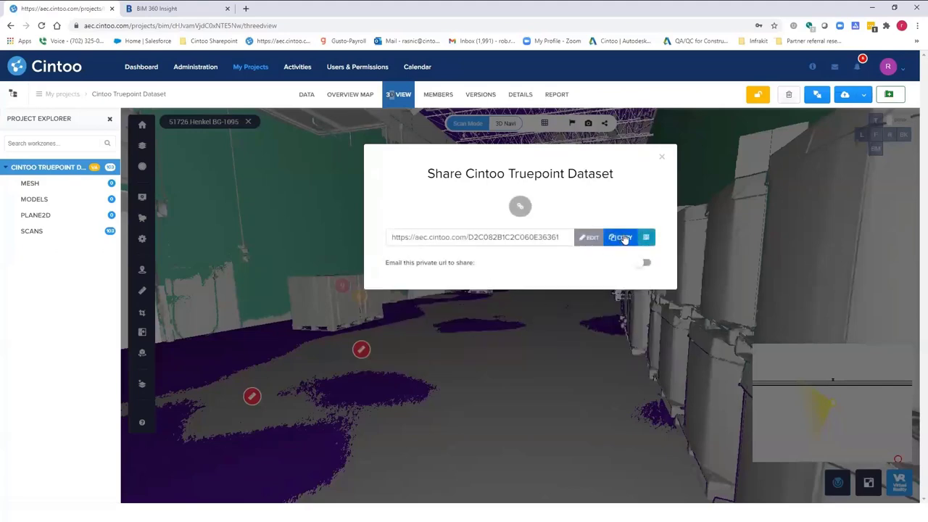
click(624, 238)
key(ctrl+c)
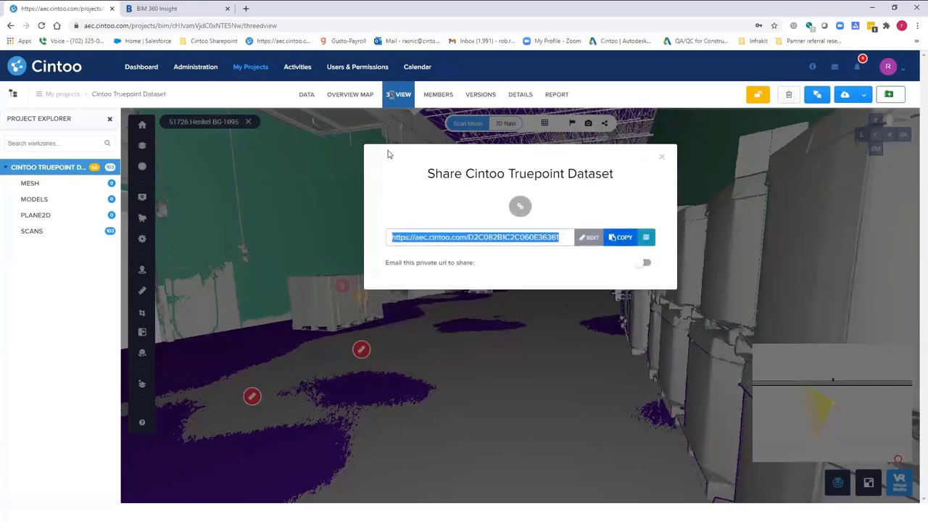
Configure the Cintoo card on the BIM 360 dashboard with the copied sharing URL as its Partner URL and save the card
click(158, 9)
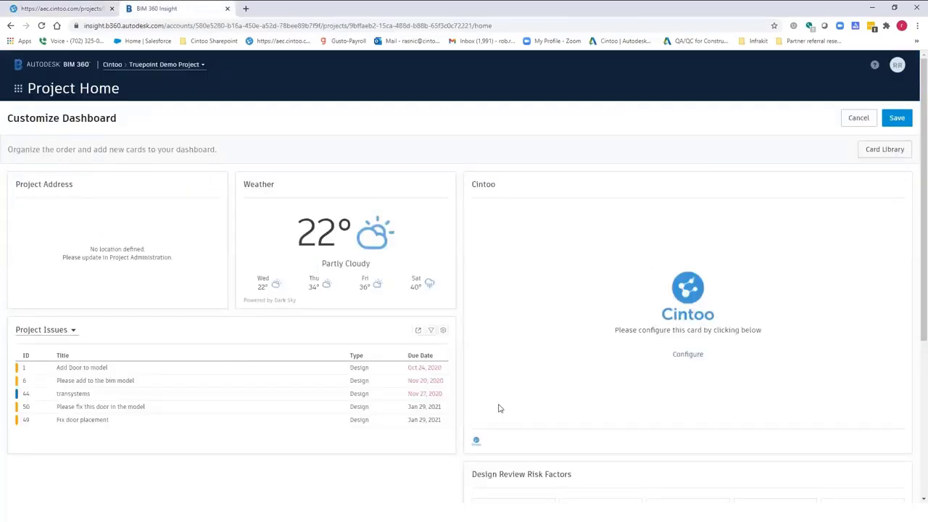
click(689, 355)
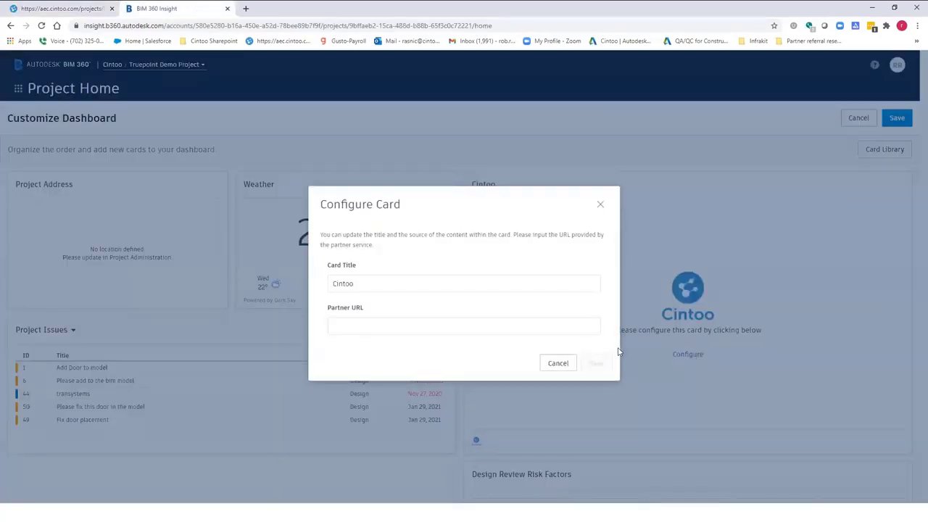
click(369, 328)
right_click(369, 330)
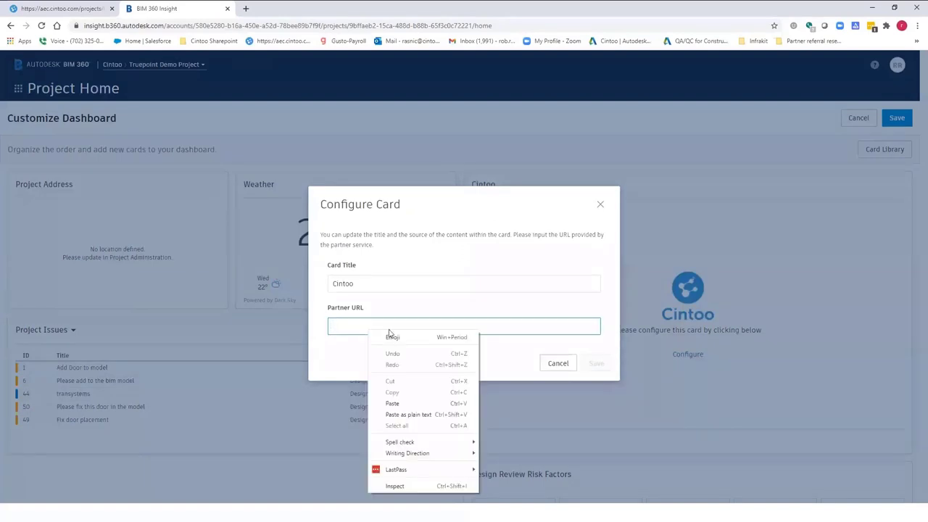
click(406, 404)
click(598, 364)
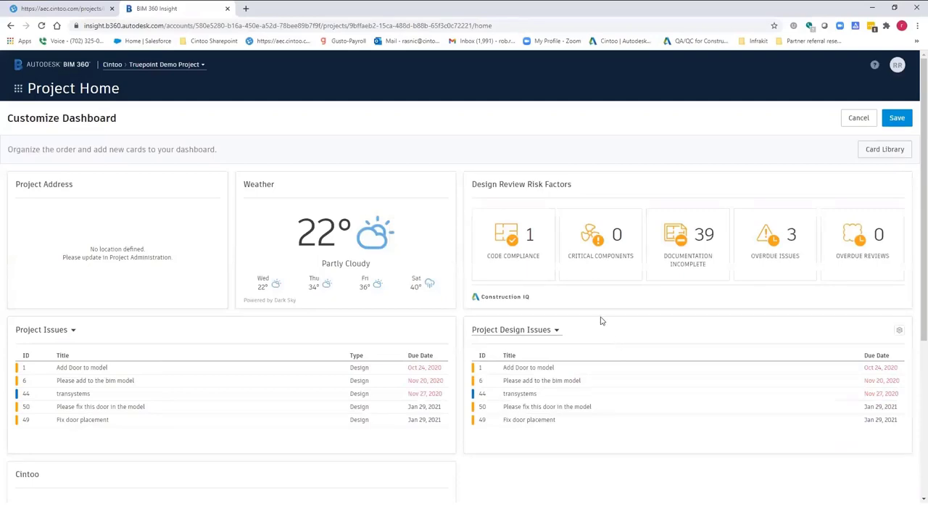
Move the configured Cintoo card back beside the Weather card and save the dashboard layout
scroll(602, 323, down, 3)
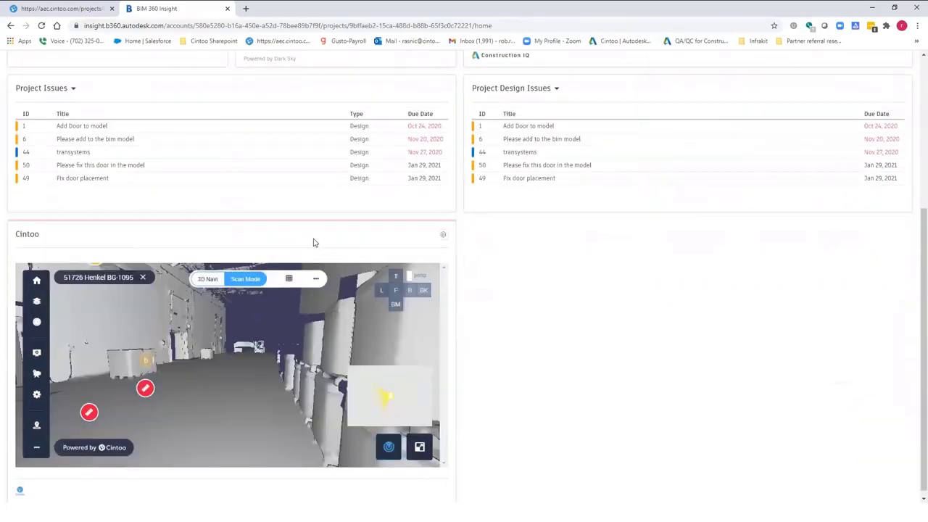
drag(314, 242, 773, 177)
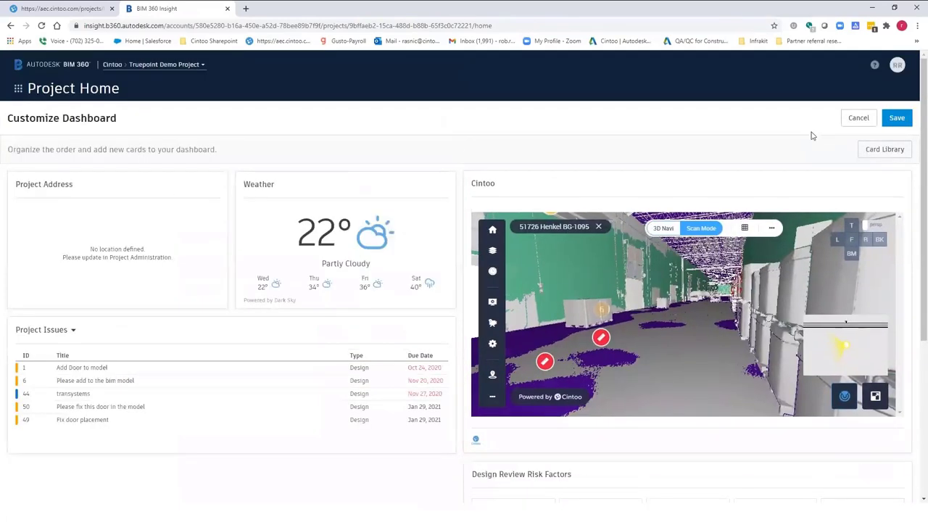
click(897, 117)
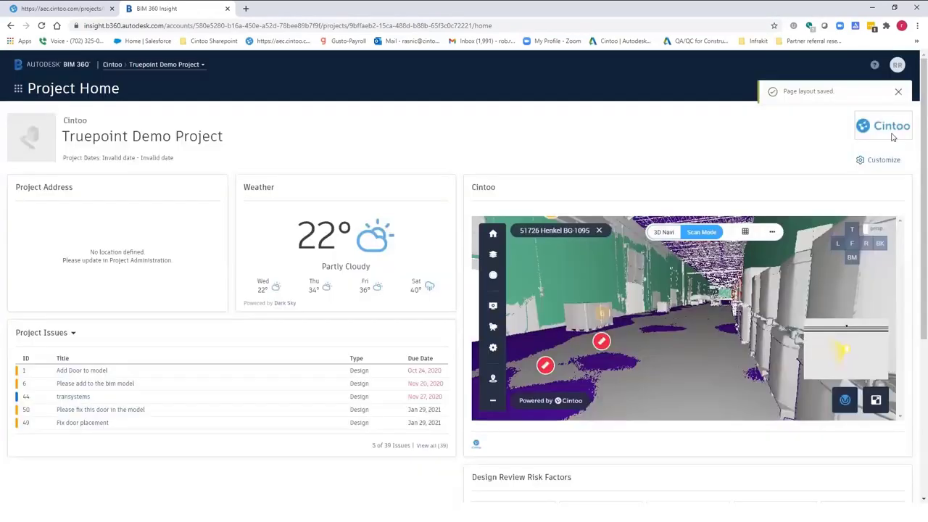
In the embedded Cintoo card, move to scan 51726 Henkel BG-1094 and compare its 3D RGB, 2D Panoramic and 3D Surface displays
mouse_move(634, 308)
mouse_down()
mouse_move(782, 313)
mouse_move(543, 330)
mouse_move(736, 317)
mouse_move(650, 302)
mouse_up()
double_click(651, 302)
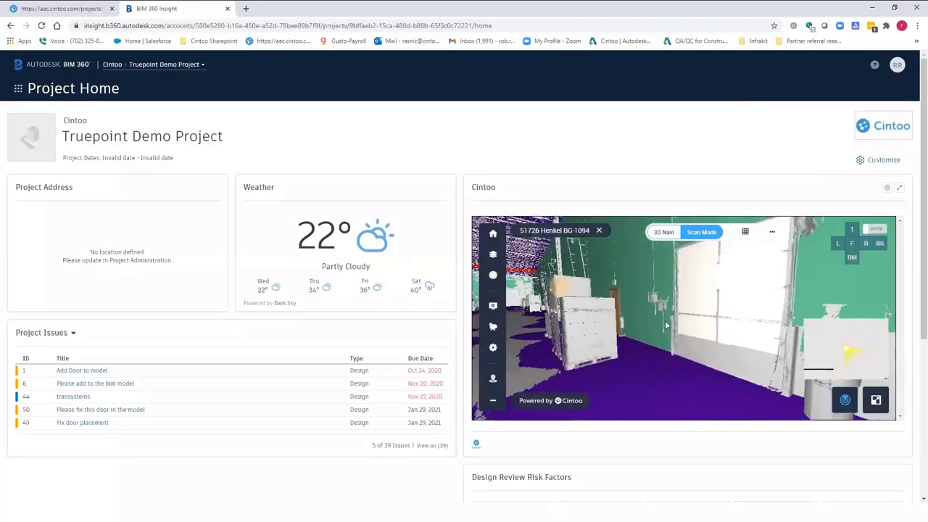
click(745, 232)
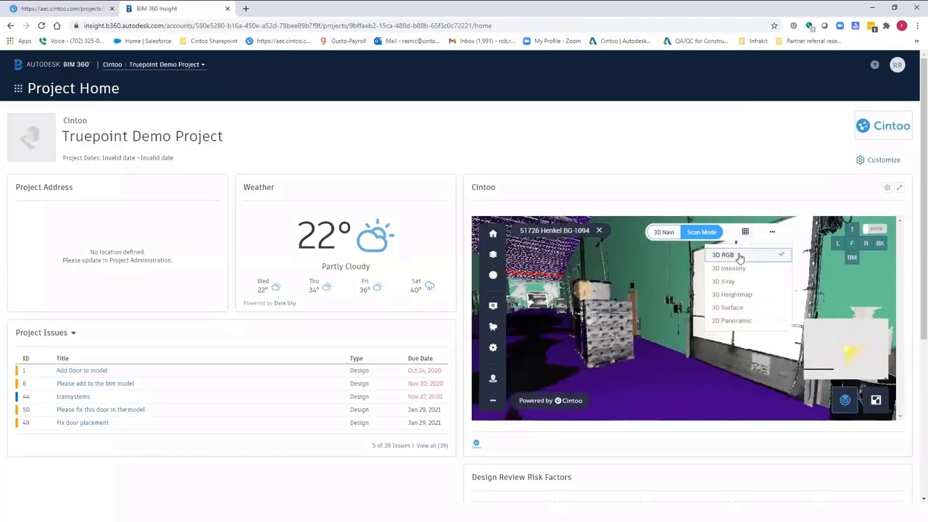
click(745, 233)
click(745, 233)
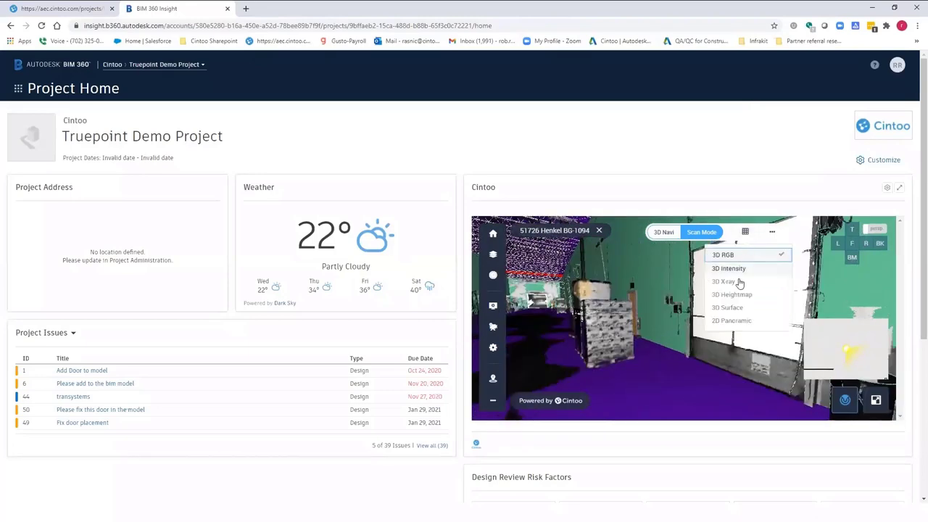
click(735, 321)
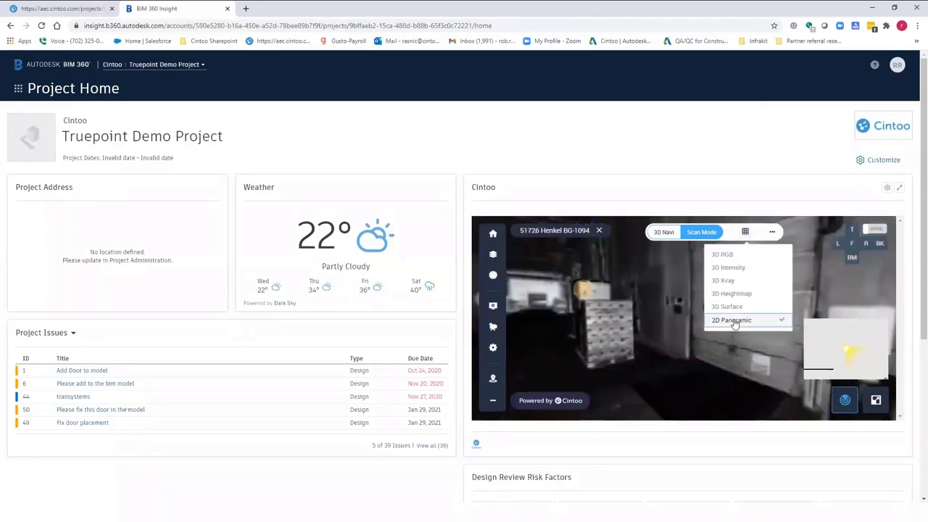
click(745, 233)
click(744, 236)
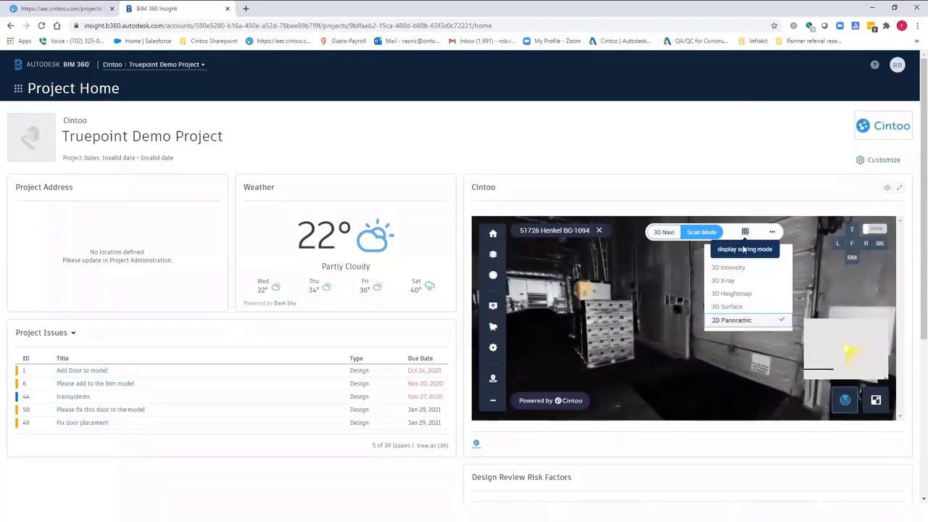
click(727, 308)
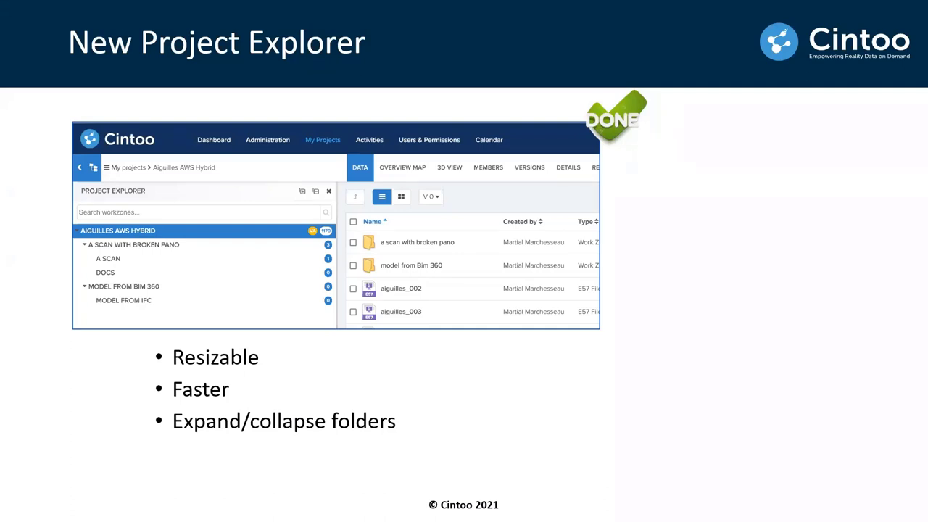
Leave the slide show, switch to Cintoo in the browser, search the projects for "pier" and open the Autodesk Pier 9 project
key(Escape)
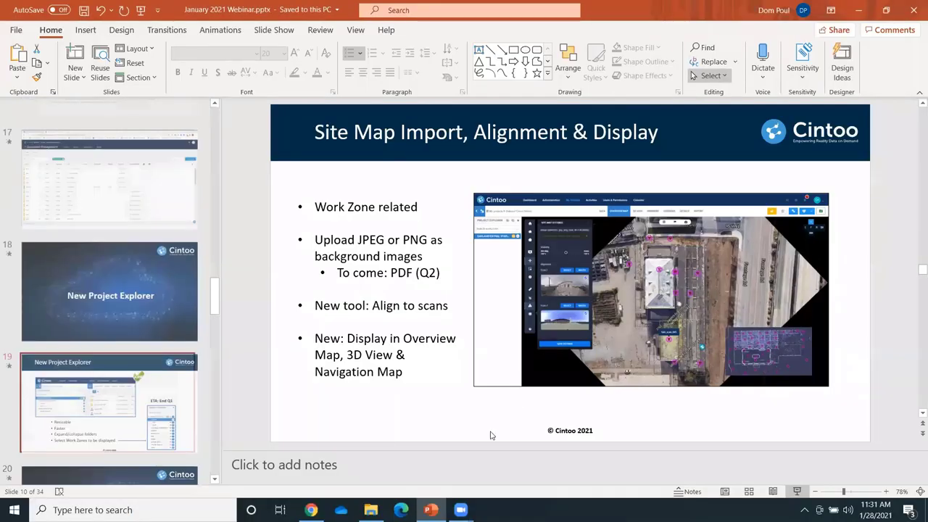
key(alt+Tab)
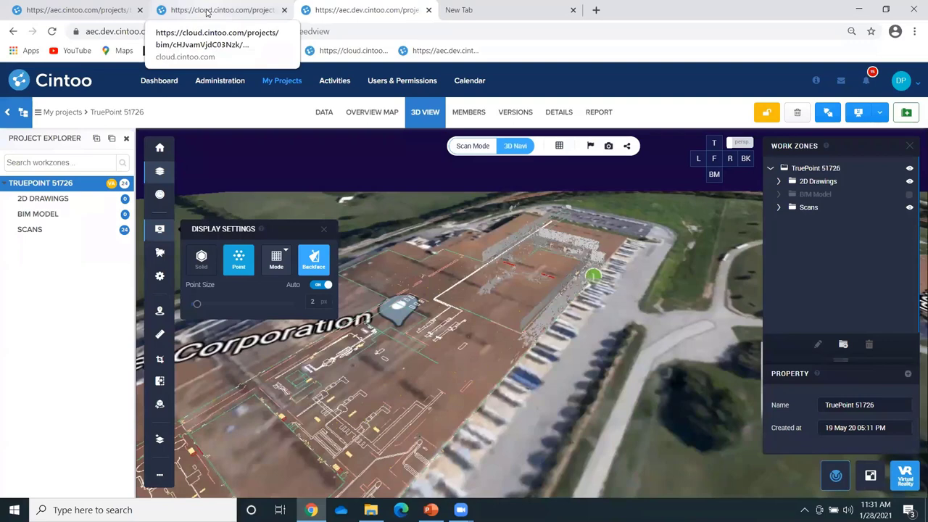
click(208, 12)
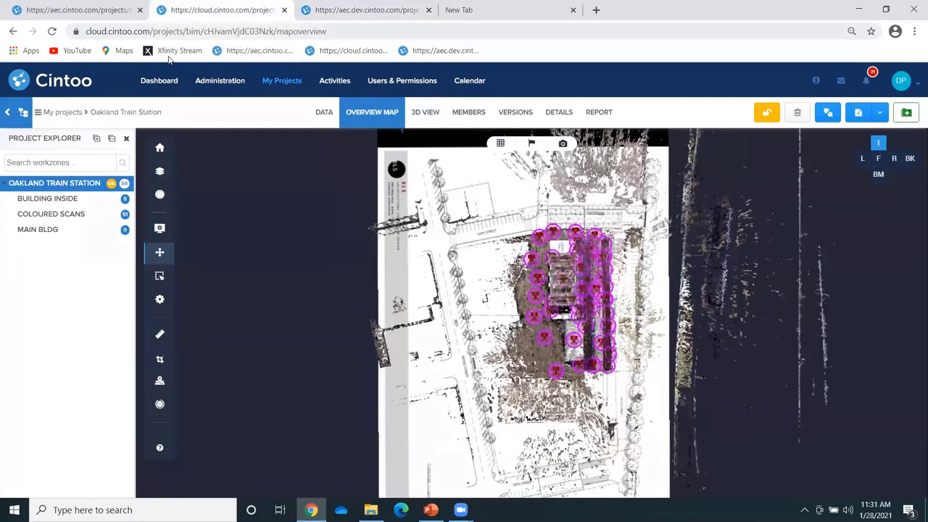
click(286, 82)
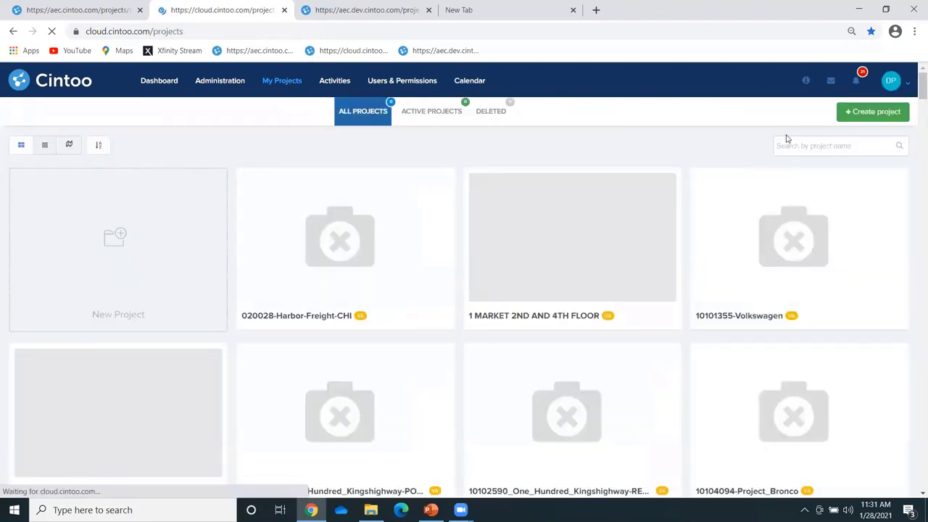
click(807, 148)
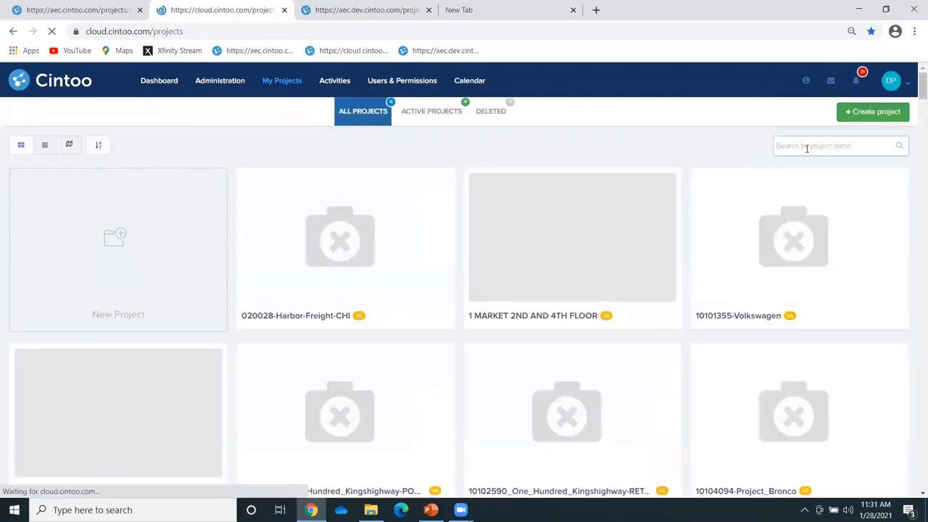
text(pier)
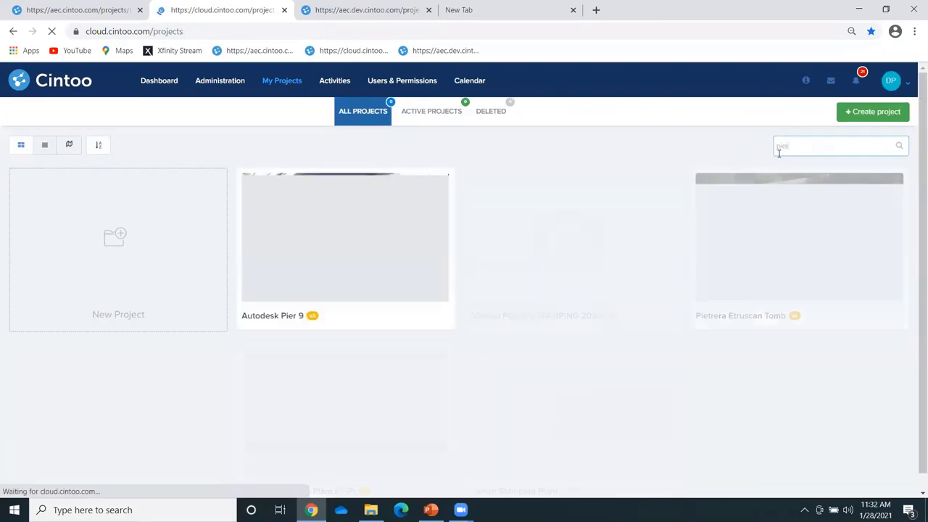
mouse_move(389, 208)
click(348, 235)
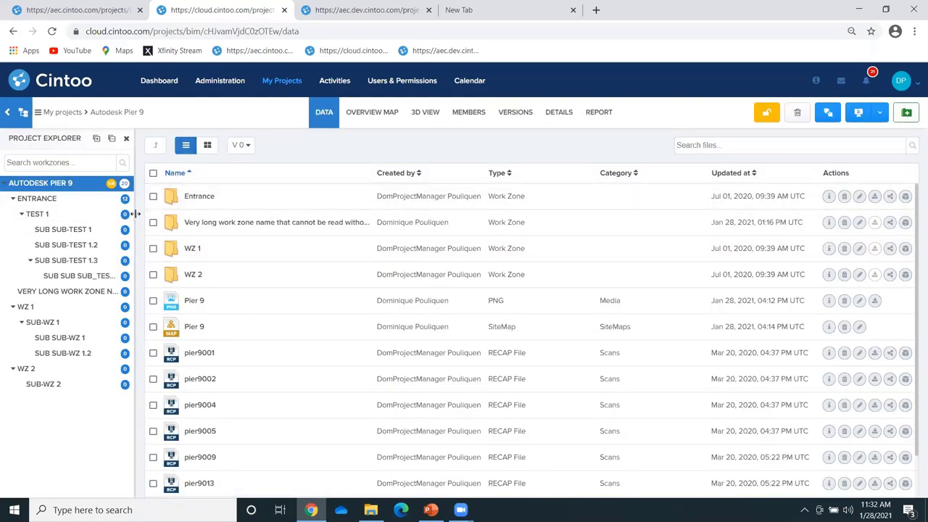
Resize the Project Explorer narrower and wider, leaving it wide enough to show more of the very long work zone name
drag(136, 214, 143, 239)
drag(163, 242, 118, 296)
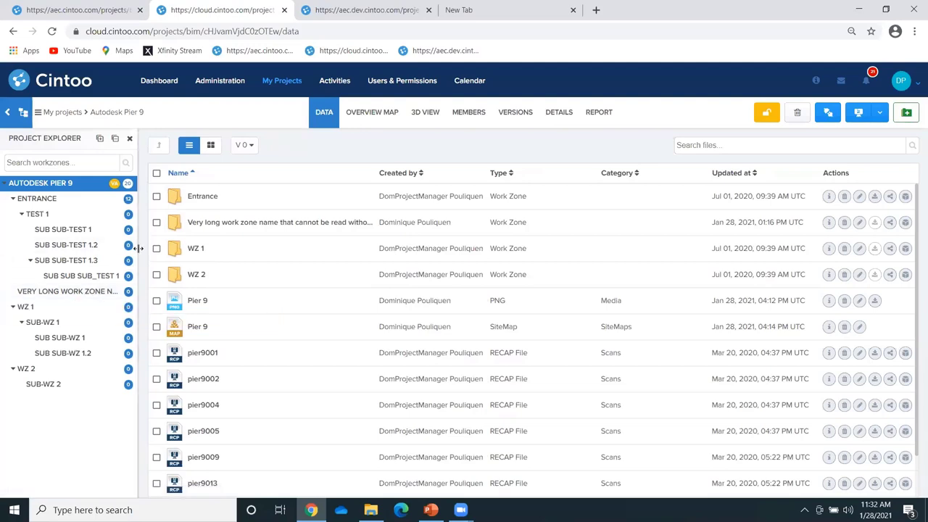
drag(138, 248, 196, 251)
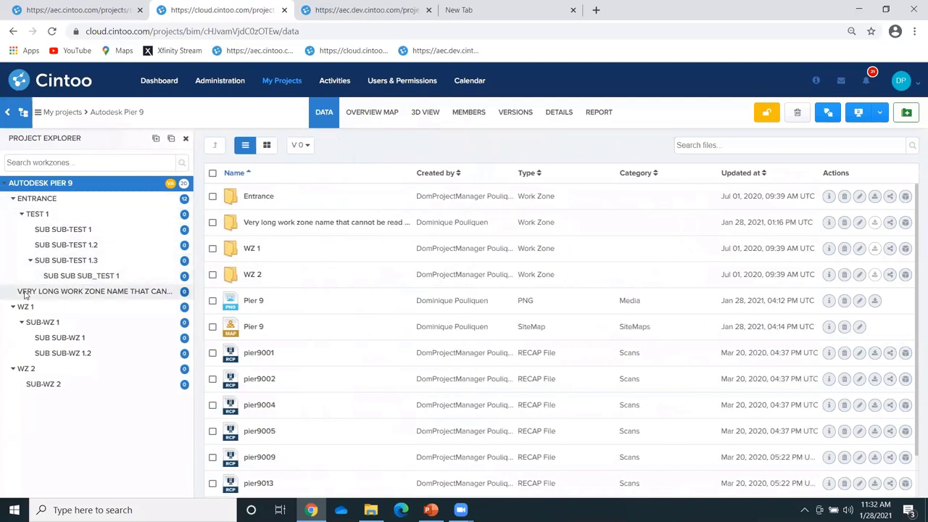
Collapse all work zones in the Project Explorer tree, expand them all, and collapse them again
click(171, 141)
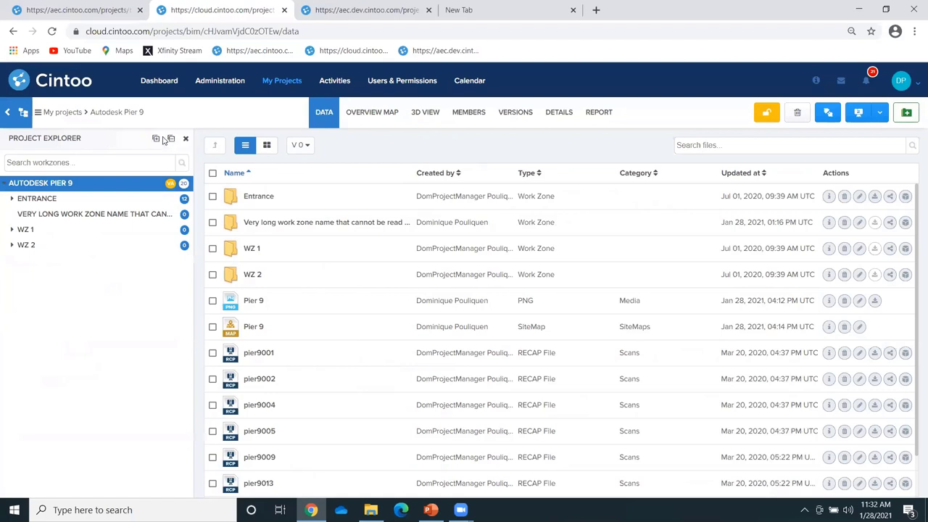
click(155, 139)
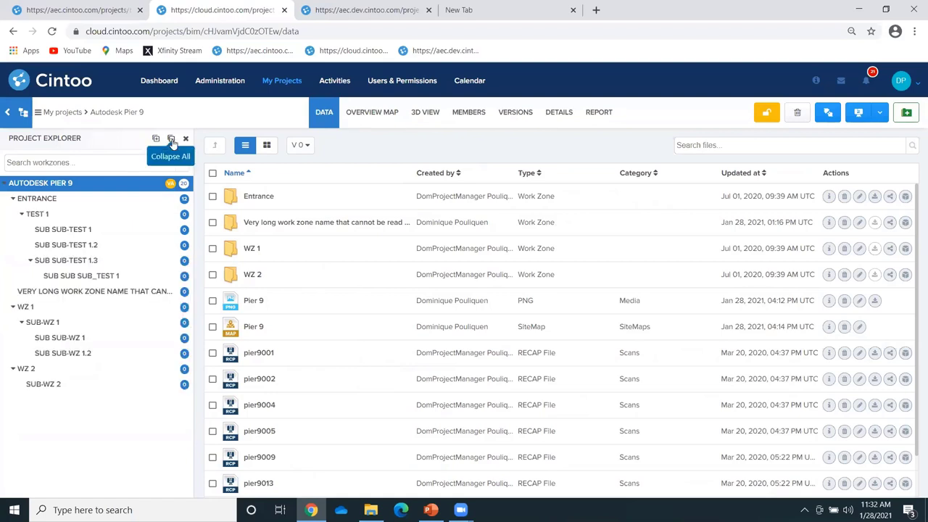
click(172, 140)
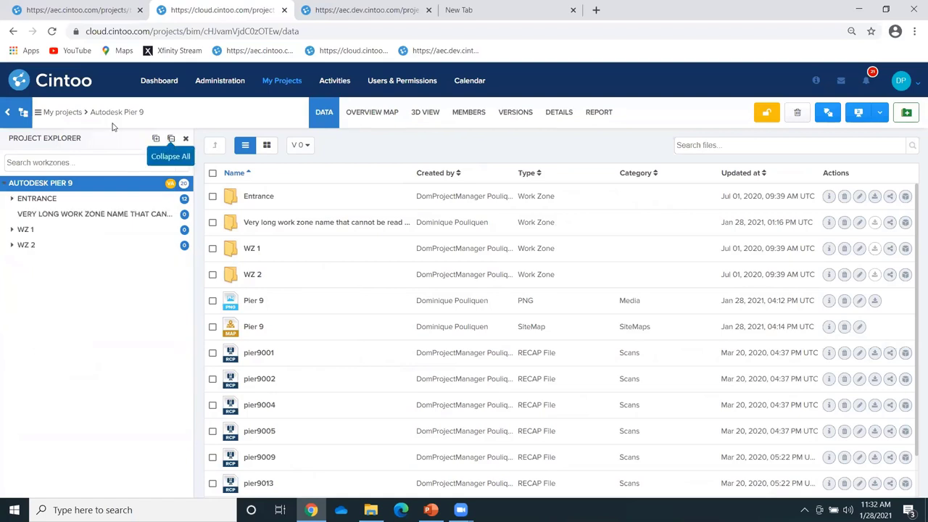
Close the Project Explorer to give the file list full width and reopen it
click(19, 113)
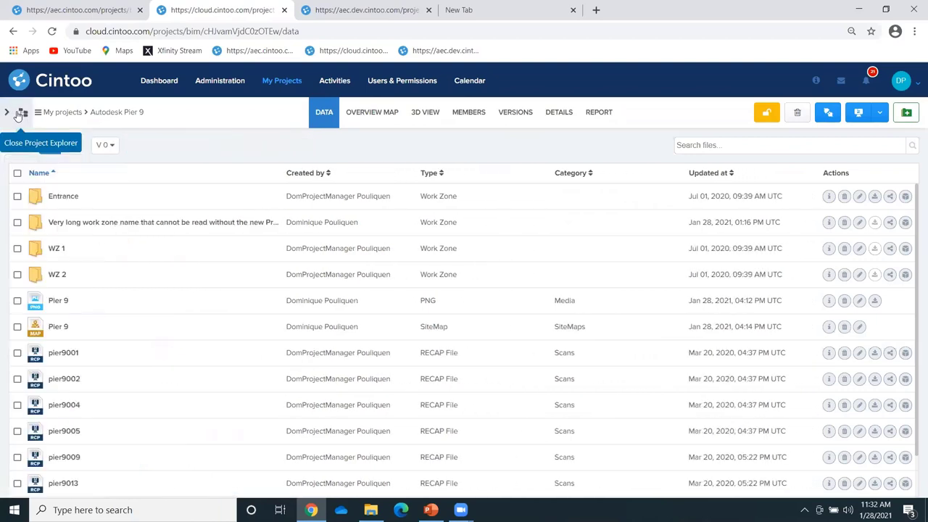
click(19, 113)
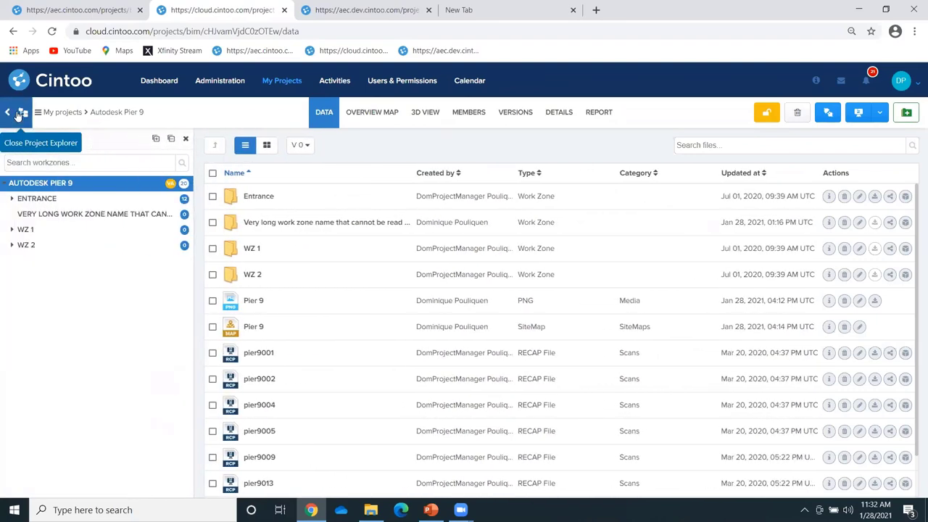
click(19, 113)
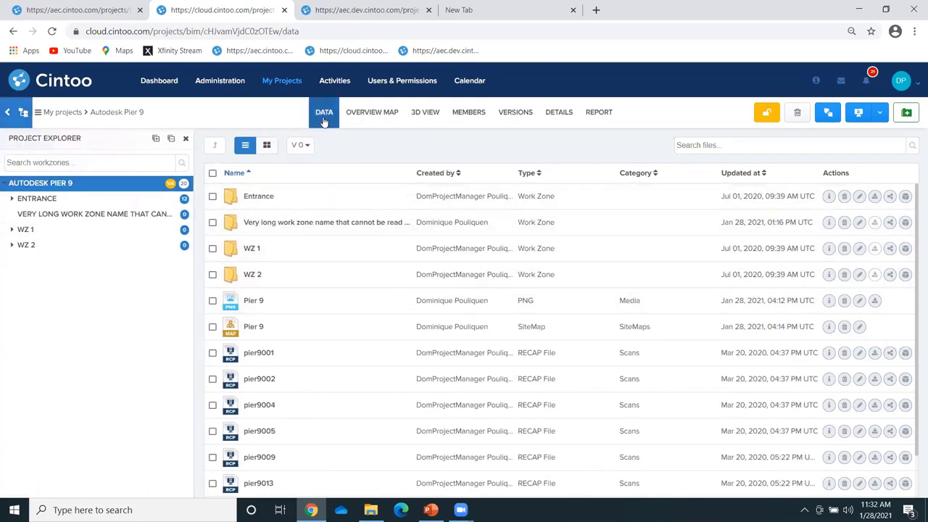
Preview scans in the Autodesk Pier 9 data list, open the Entrance work zone and preview its scans
mouse_move(253, 356)
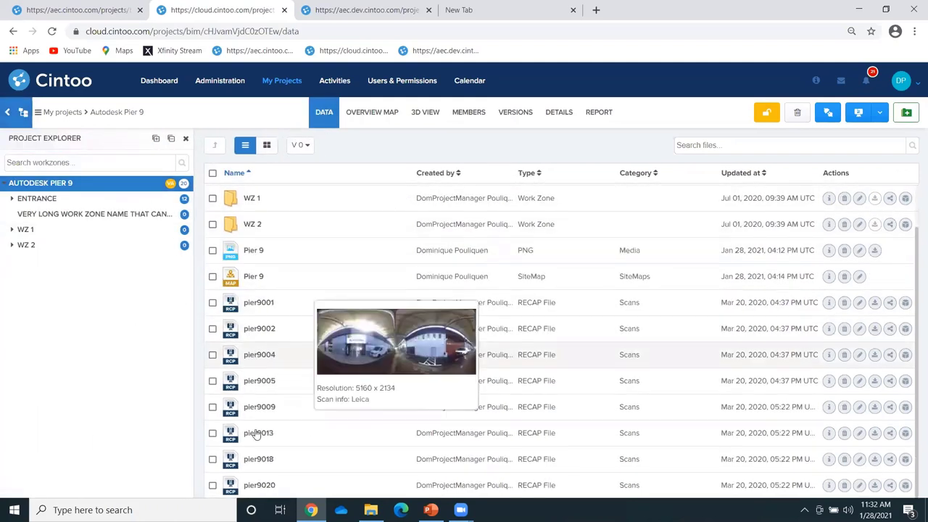
click(36, 199)
mouse_move(250, 328)
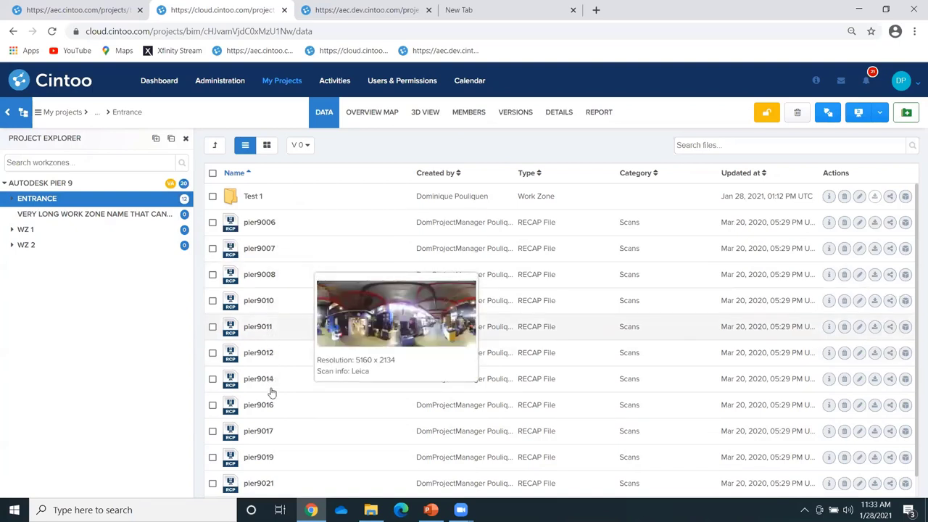
mouse_move(272, 392)
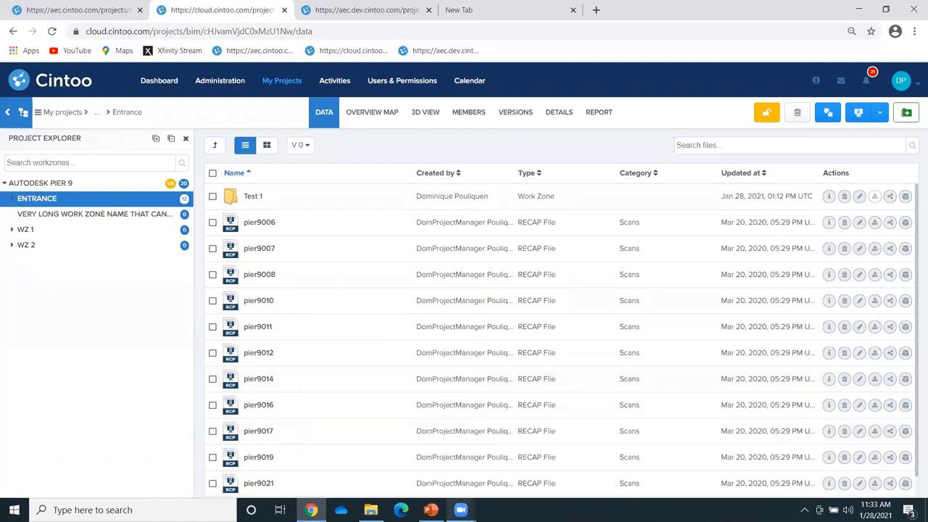
Switch to PowerPoint, resume the slide show at the New Project Explorer slide and reveal its work zone selection illustration
key(alt+Tab)
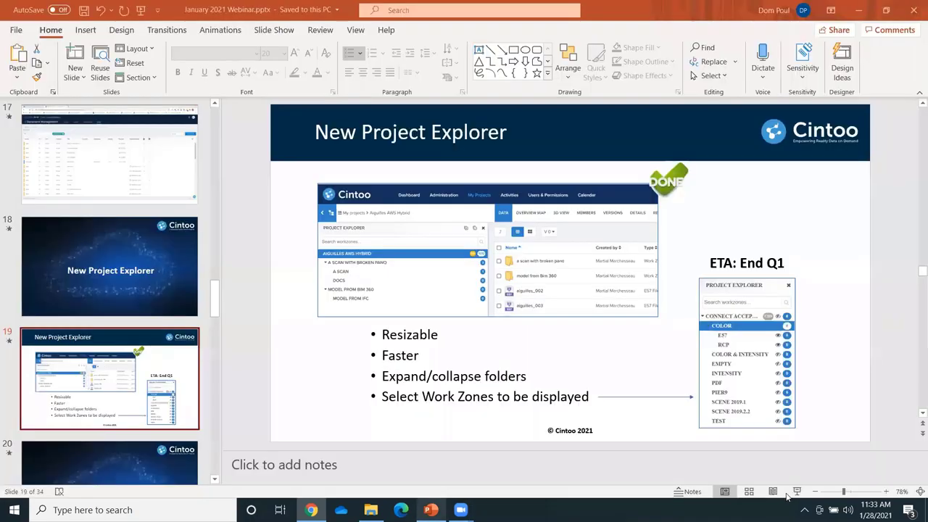
click(797, 492)
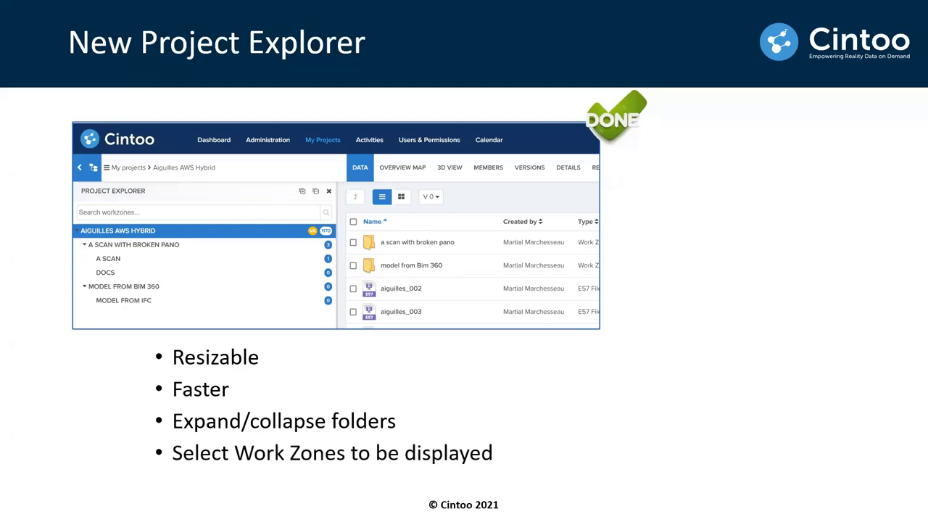
key(Right)
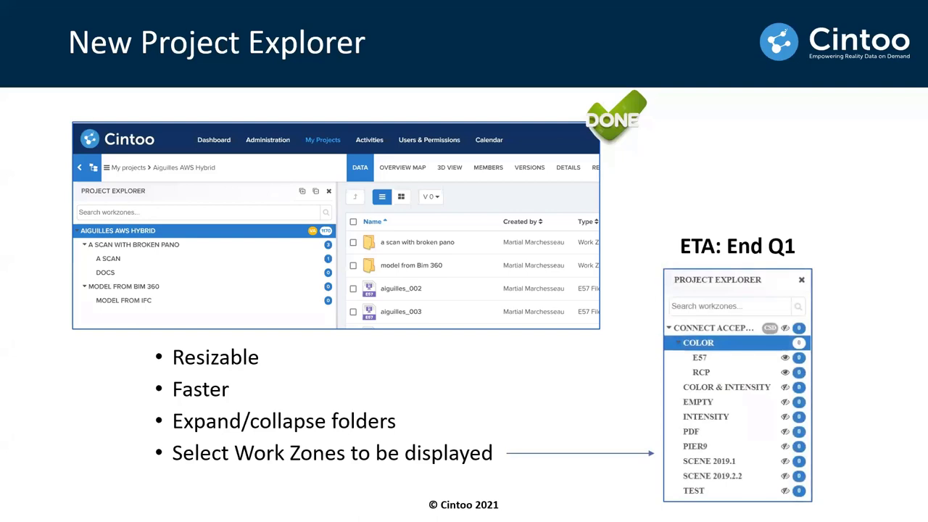